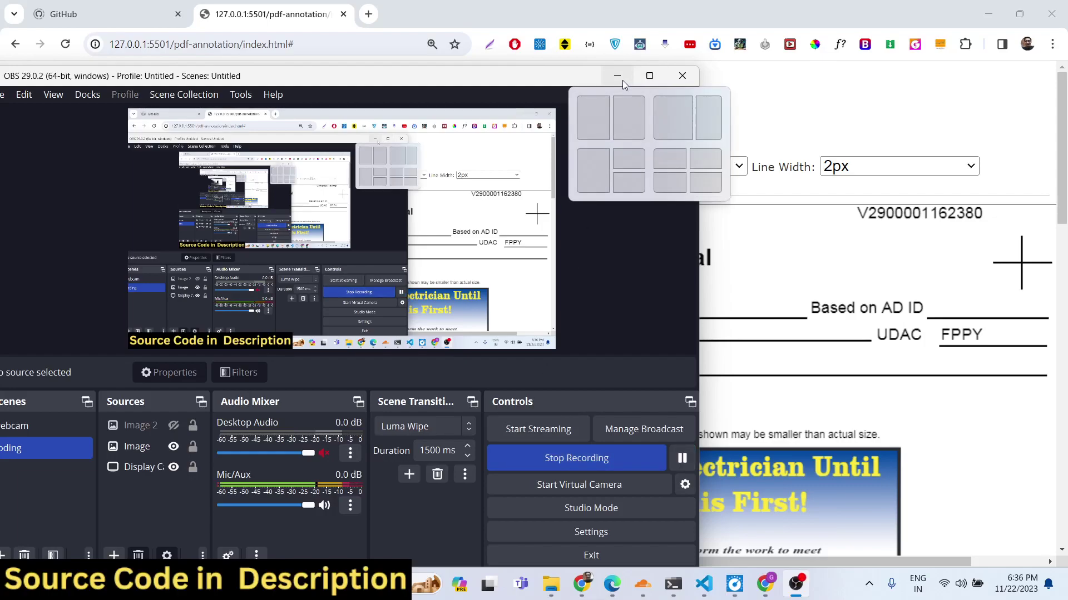
- Hide OBS and reload the pdf-annotation page in Chrome
{"action": "left_click", "coordinate": [617, 76]}
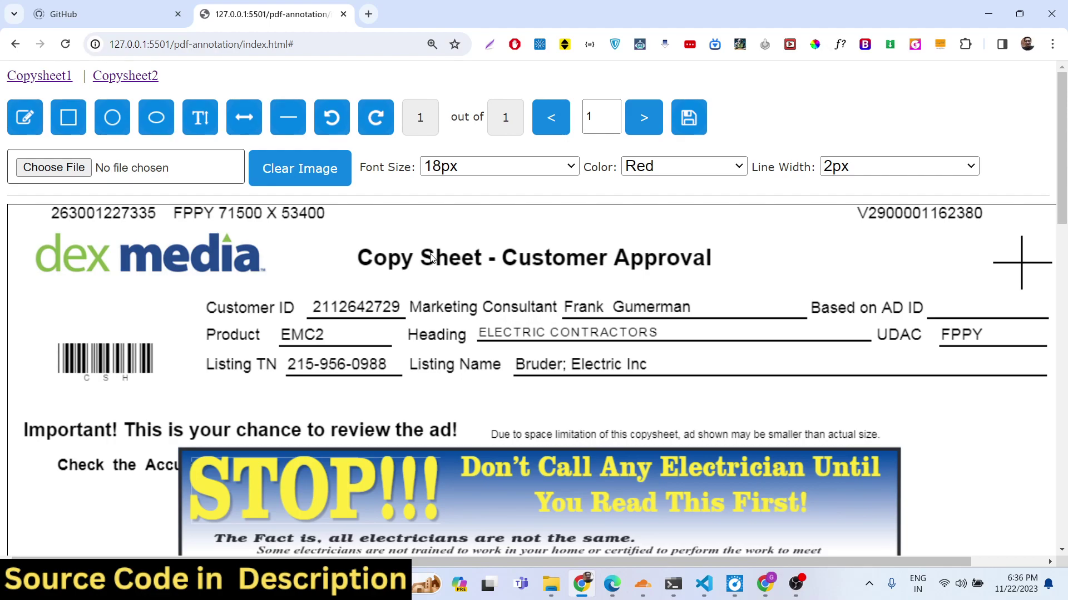
{"action": "left_click", "coordinate": [64, 47]}
{"action": "scroll", "coordinate": [360, 402], "scroll_direction": "down", "scroll_amount": 15}
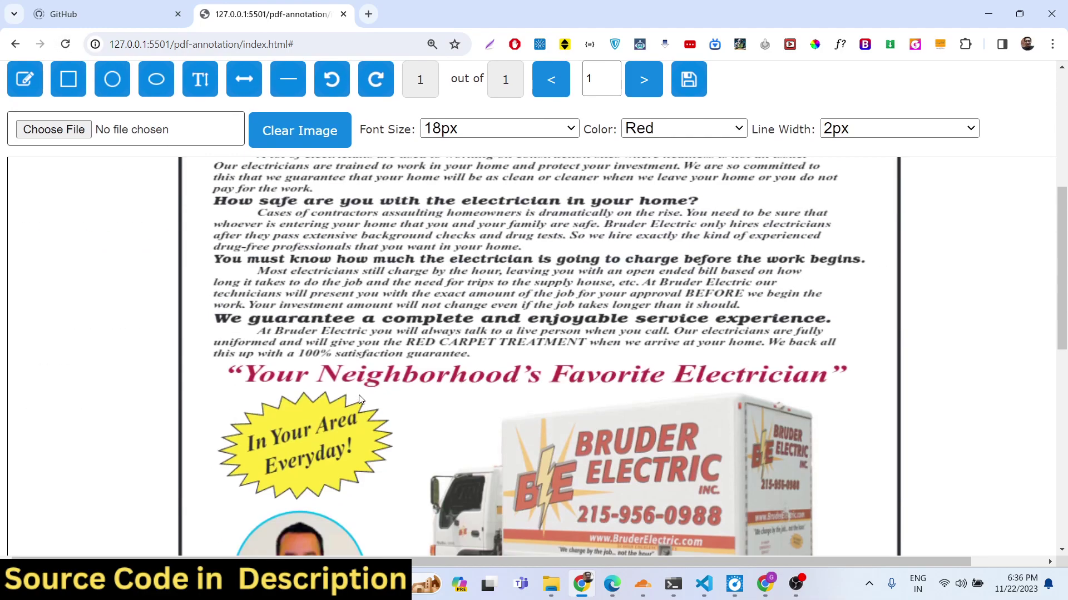
{"action": "scroll", "coordinate": [361, 402], "scroll_direction": "up", "scroll_amount": 15}
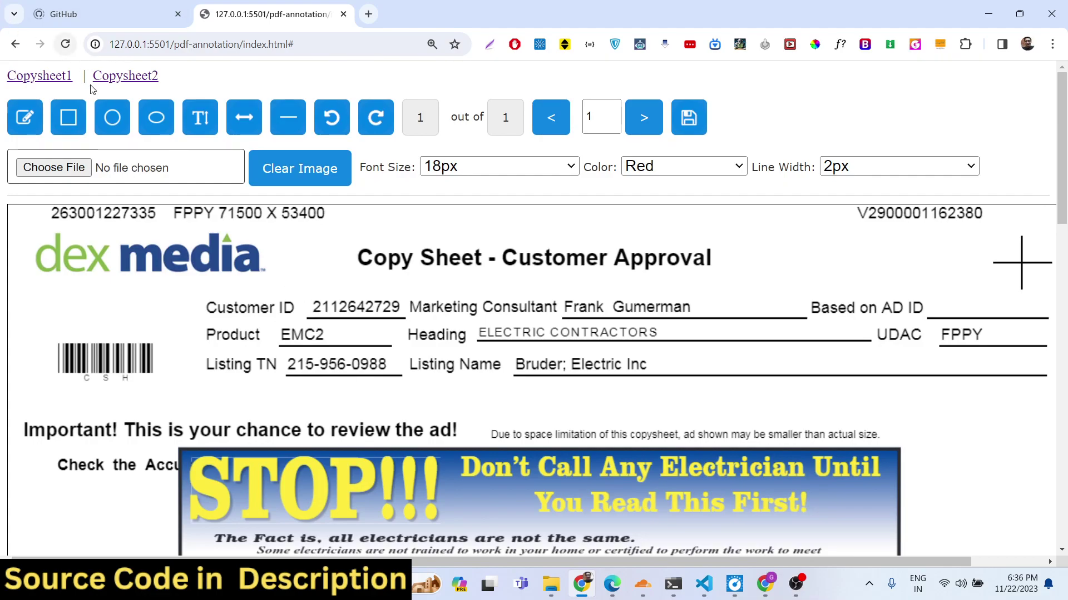
- Close the GitHub tab and reload the annotation page showing the Copy Sheet
{"action": "left_click", "coordinate": [178, 14]}
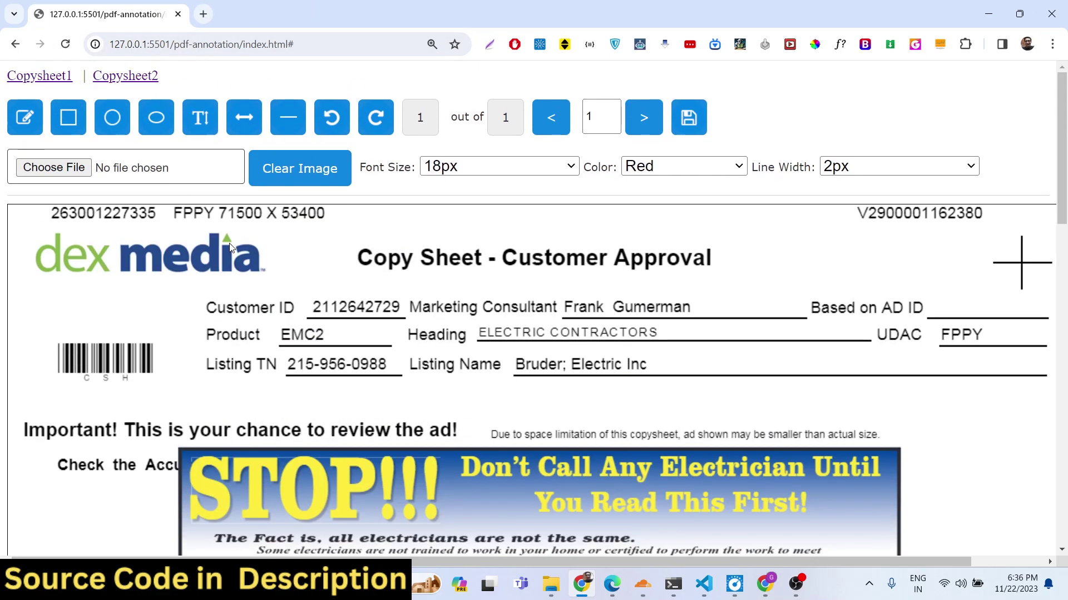
{"action": "left_click", "coordinate": [73, 44]}
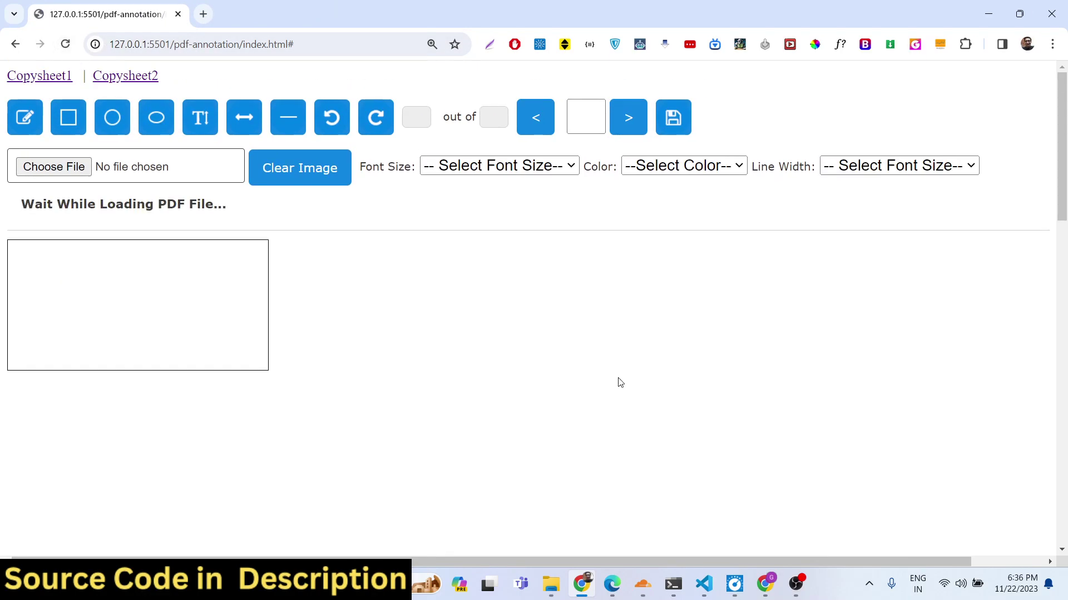
{"action": "scroll", "coordinate": [451, 363], "scroll_direction": "down", "scroll_amount": 6}
{"action": "scroll", "coordinate": [451, 363], "scroll_direction": "down", "scroll_amount": 5}
{"action": "scroll", "coordinate": [451, 363], "scroll_direction": "up", "scroll_amount": 15}
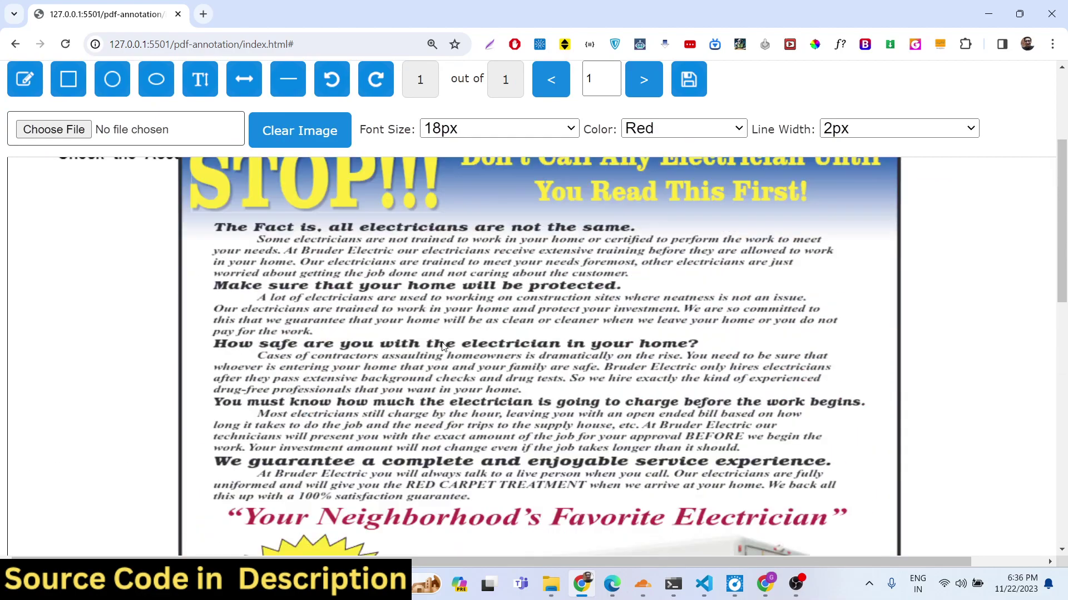
{"action": "scroll", "coordinate": [59, 157], "scroll_direction": "down", "scroll_amount": 1}
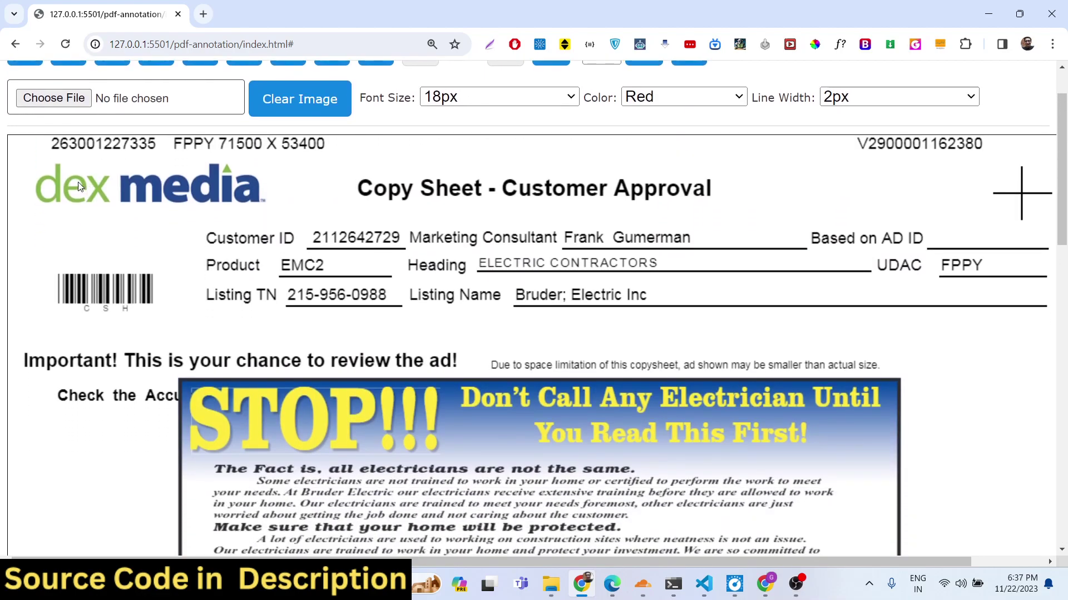
- With the pencil tool, circle the Copy Sheet title and Customer ID field in red
{"action": "scroll", "coordinate": [59, 157], "scroll_direction": "up", "scroll_amount": 1}
{"action": "left_click", "coordinate": [30, 117]}
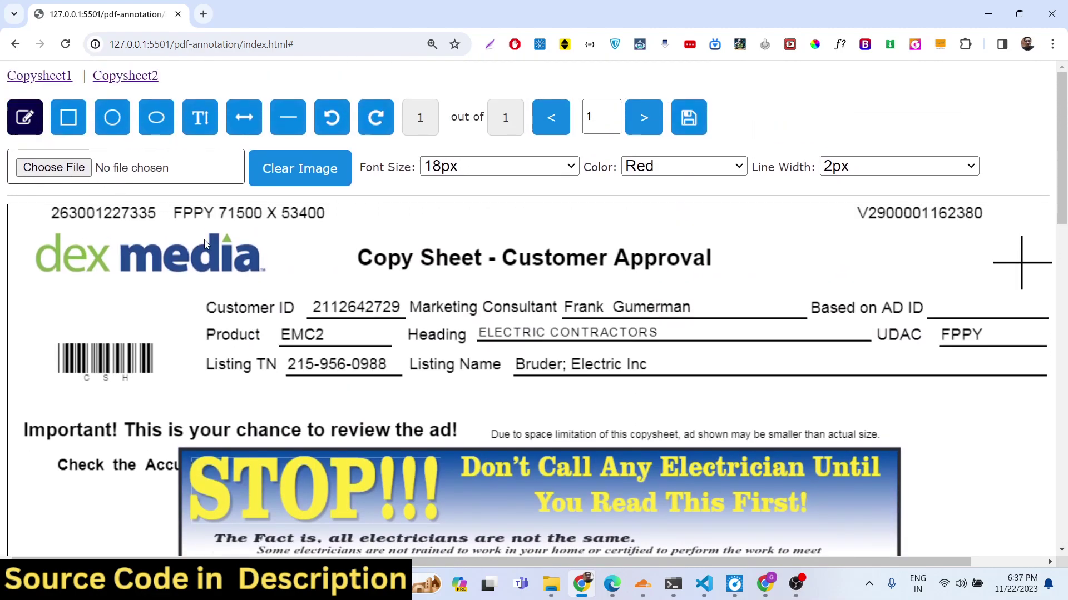
{"action": "mouse_move", "coordinate": [304, 258]}
{"action": "left_mouse_down"}
{"action": "mouse_move", "coordinate": [358, 281]}
{"action": "mouse_move", "coordinate": [628, 290]}
{"action": "mouse_move", "coordinate": [711, 261]}
{"action": "mouse_move", "coordinate": [506, 238]}
{"action": "mouse_move", "coordinate": [363, 243]}
{"action": "left_mouse_up"}
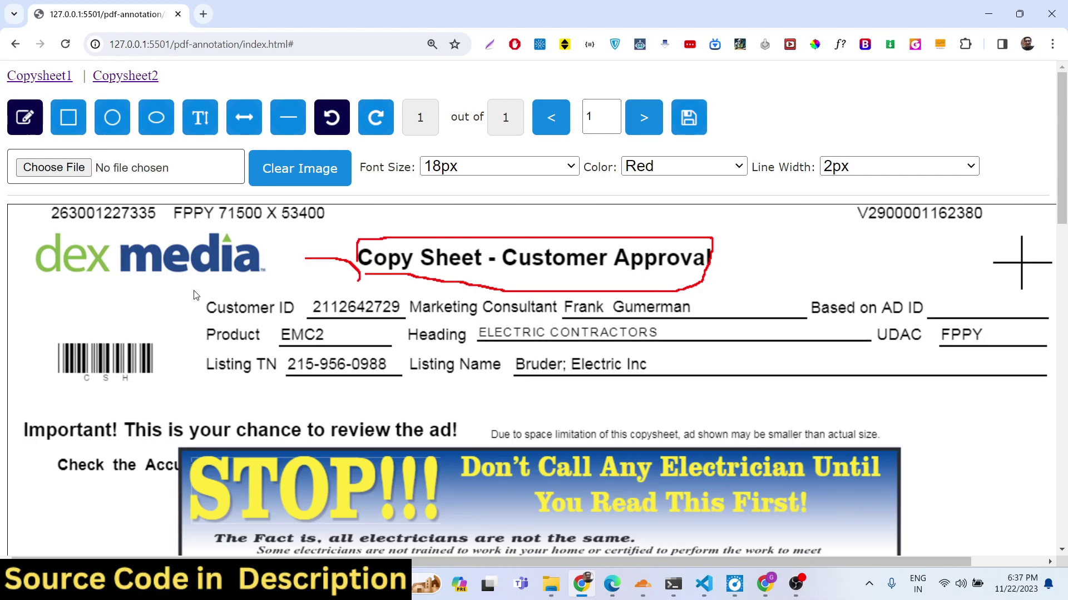
{"action": "mouse_move", "coordinate": [200, 315]}
{"action": "left_mouse_down"}
{"action": "mouse_move", "coordinate": [357, 331]}
{"action": "mouse_move", "coordinate": [401, 301]}
{"action": "mouse_move", "coordinate": [264, 296]}
{"action": "left_mouse_up"}
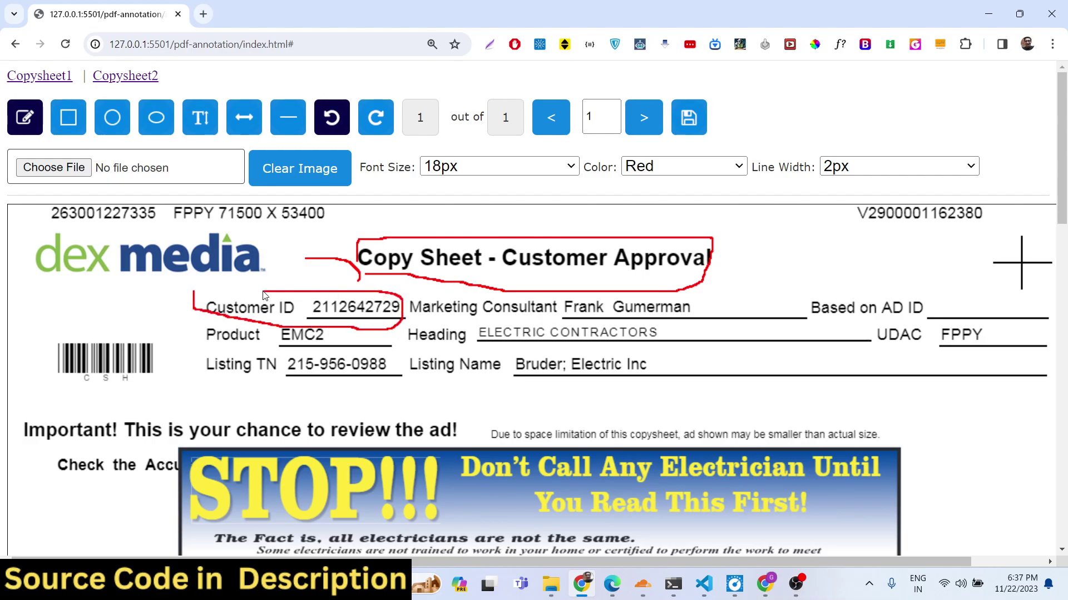
- Switch the pen colour to Green and loop the Based on AD ID field
{"action": "left_click", "coordinate": [625, 173]}
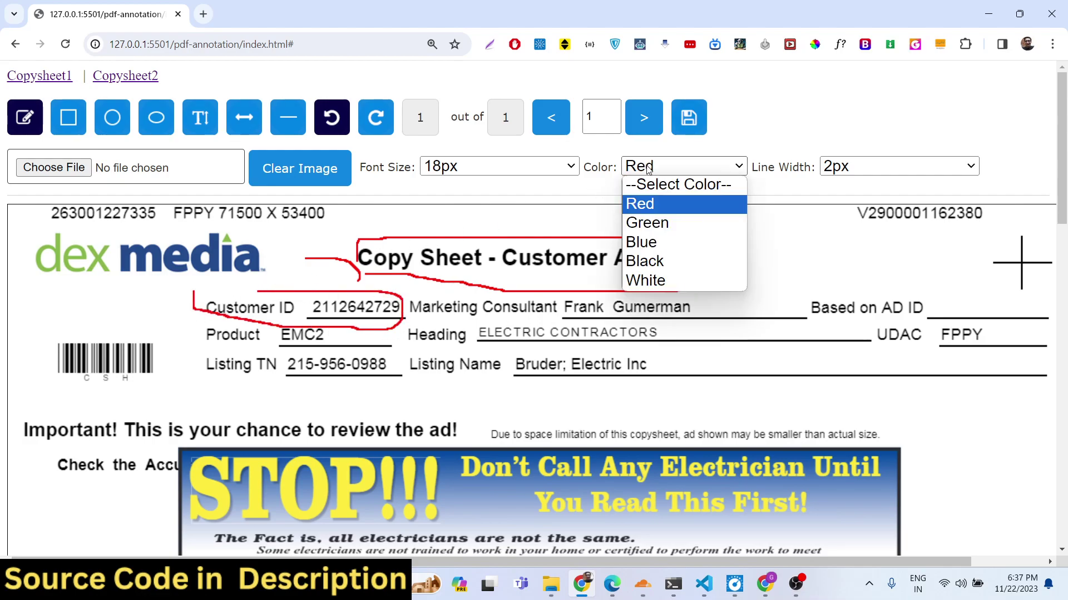
{"action": "left_click", "coordinate": [668, 229]}
{"action": "mouse_move", "coordinate": [815, 282]}
{"action": "left_mouse_down"}
{"action": "mouse_move", "coordinate": [806, 314]}
{"action": "mouse_move", "coordinate": [930, 297]}
{"action": "mouse_move", "coordinate": [872, 274]}
{"action": "left_mouse_up"}
- Switch the pen colour to Blue and draw an underline across the sheet
{"action": "left_click", "coordinate": [728, 175]}
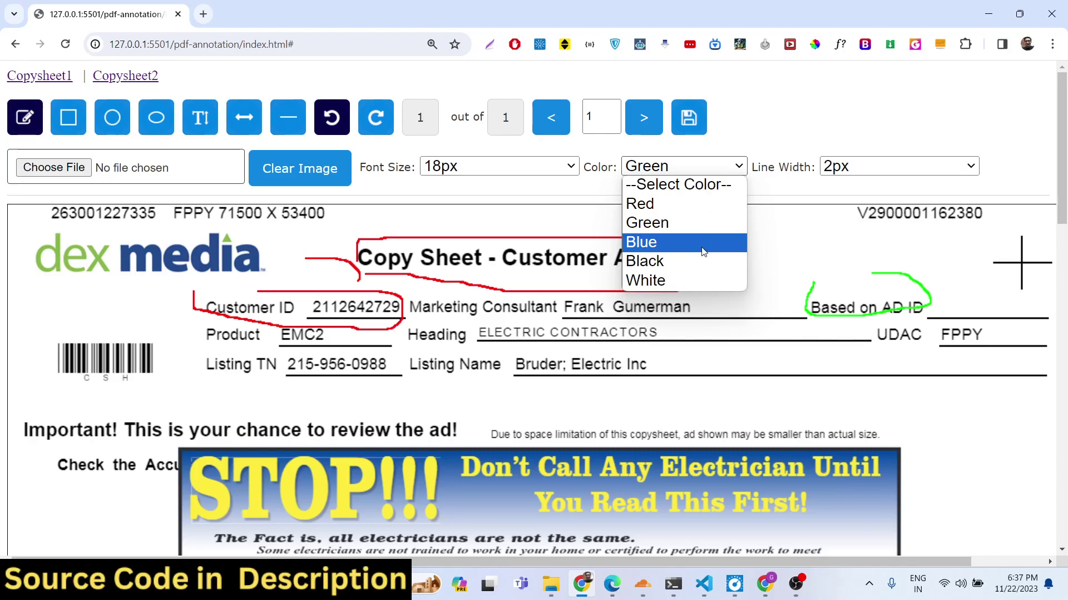
{"action": "left_click", "coordinate": [702, 241]}
{"action": "left_click_drag", "start_coordinate": [705, 383], "coordinate": [948, 387]}
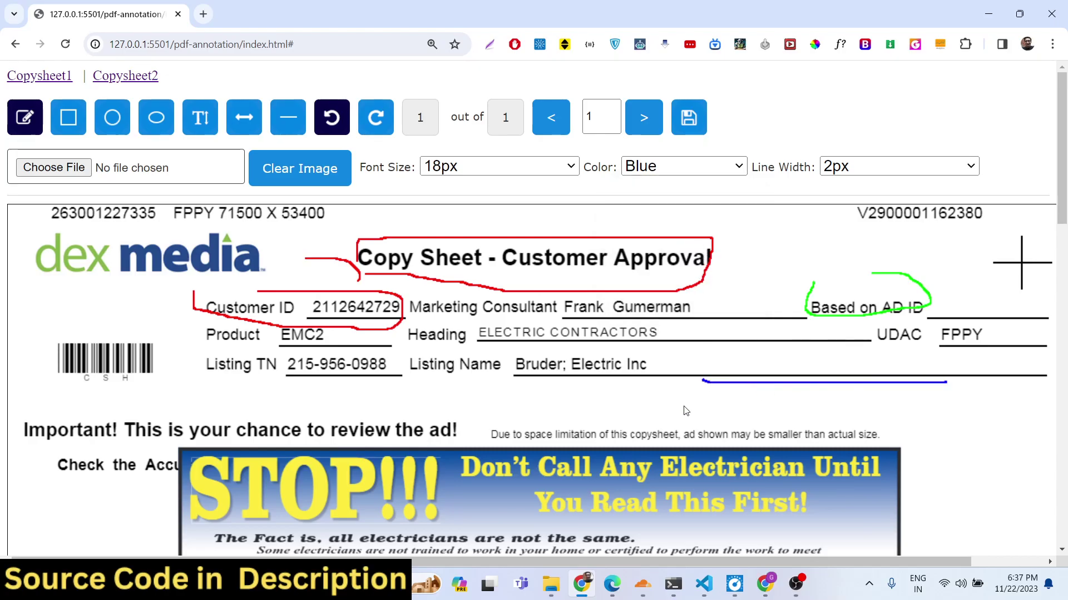
{"action": "scroll", "coordinate": [381, 434], "scroll_direction": "down", "scroll_amount": 10}
{"action": "scroll", "coordinate": [381, 434], "scroll_direction": "up", "scroll_amount": 10}
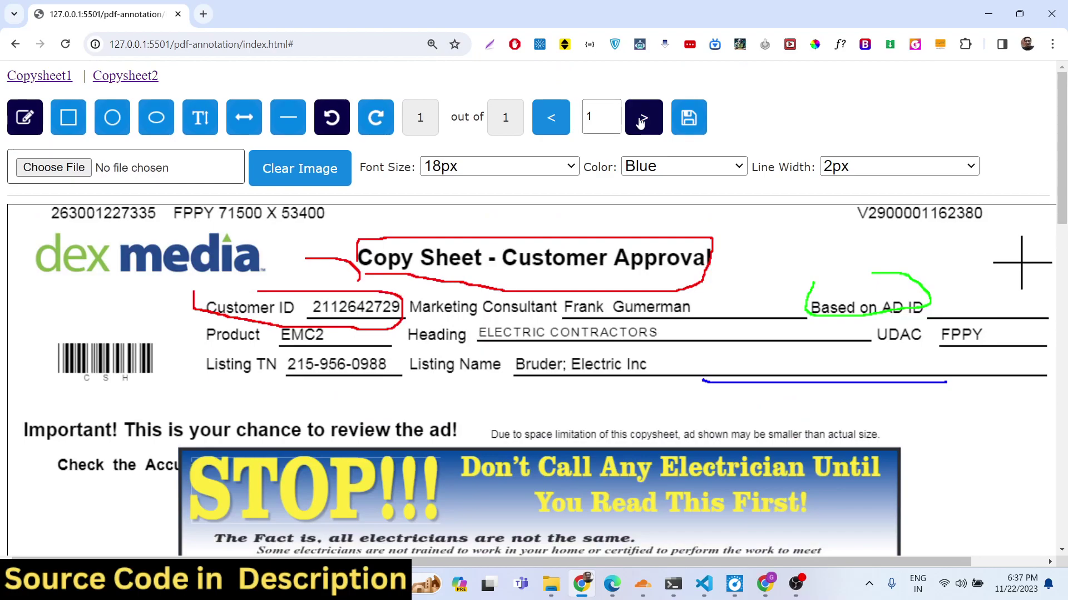
- Load the Copysheet samples, then the 14-page Trace-based Just-in-Time research paper
{"action": "left_click", "coordinate": [97, 77]}
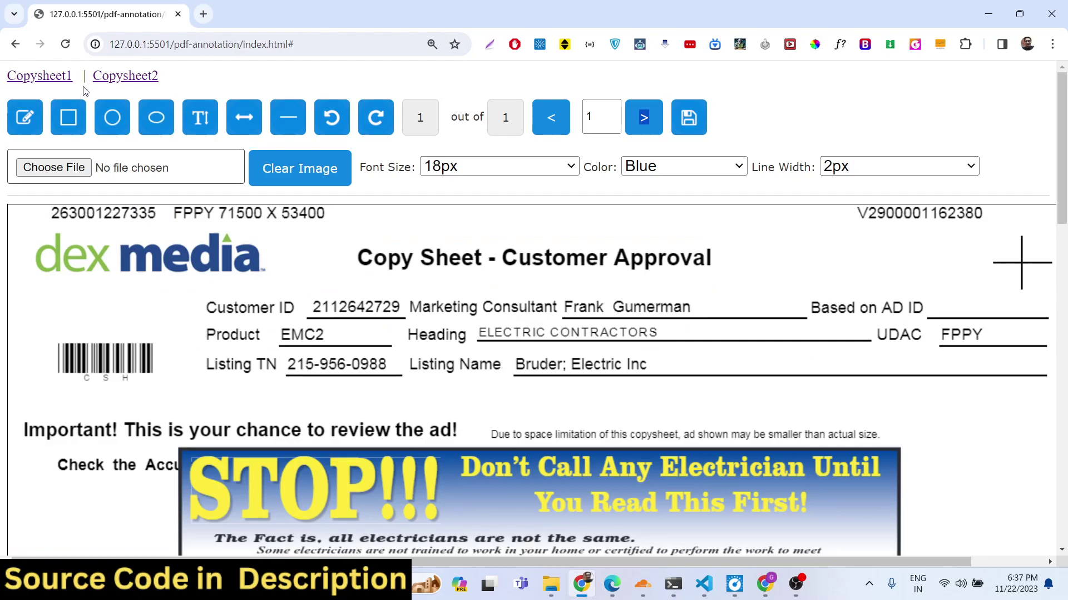
{"action": "left_click", "coordinate": [53, 77]}
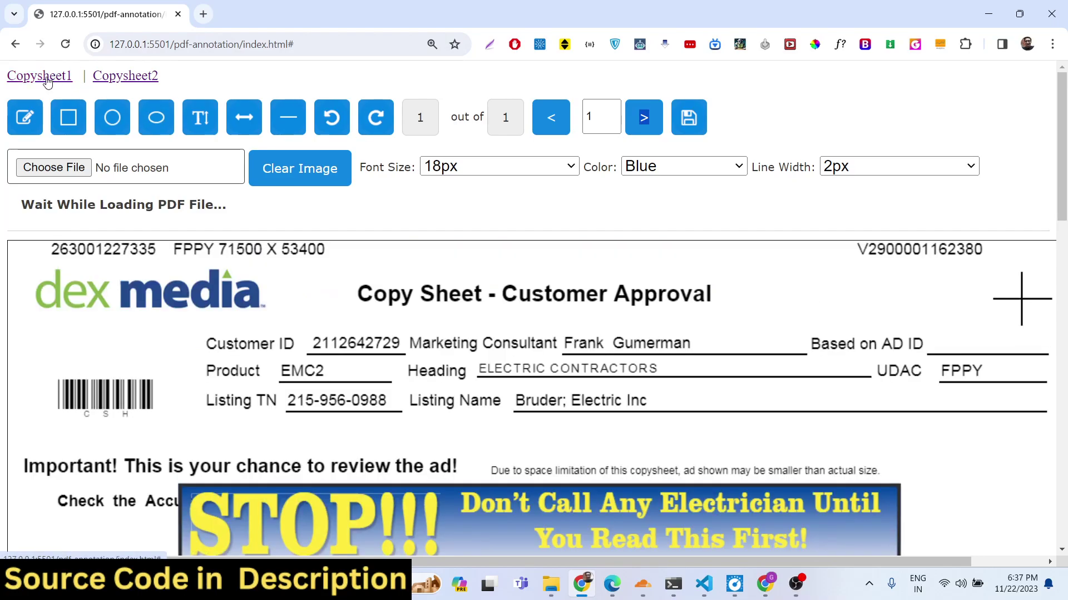
{"action": "left_click", "coordinate": [108, 81]}
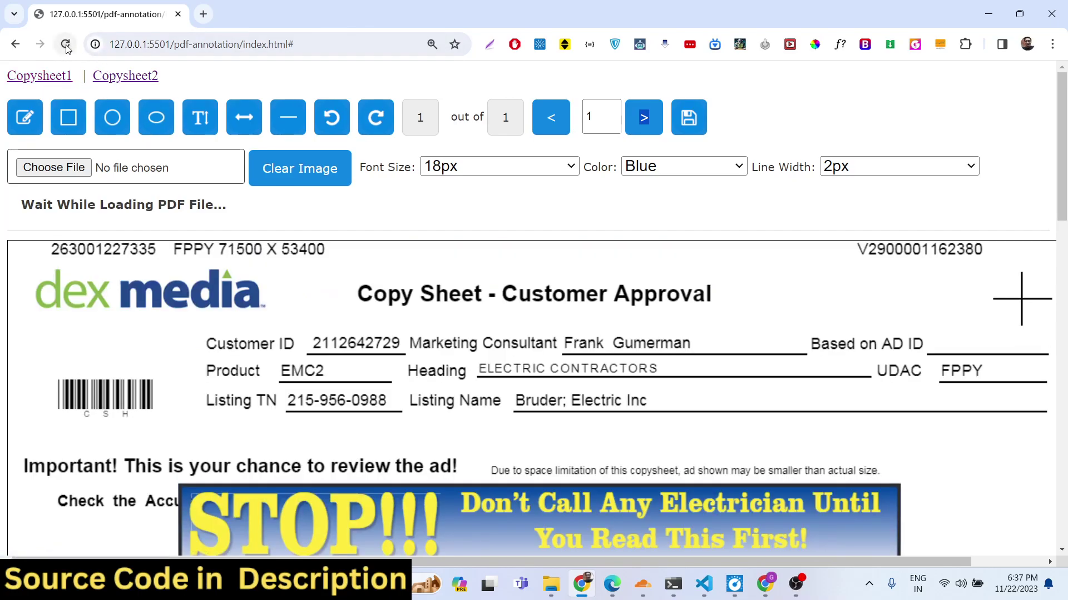
{"action": "left_click", "coordinate": [108, 83]}
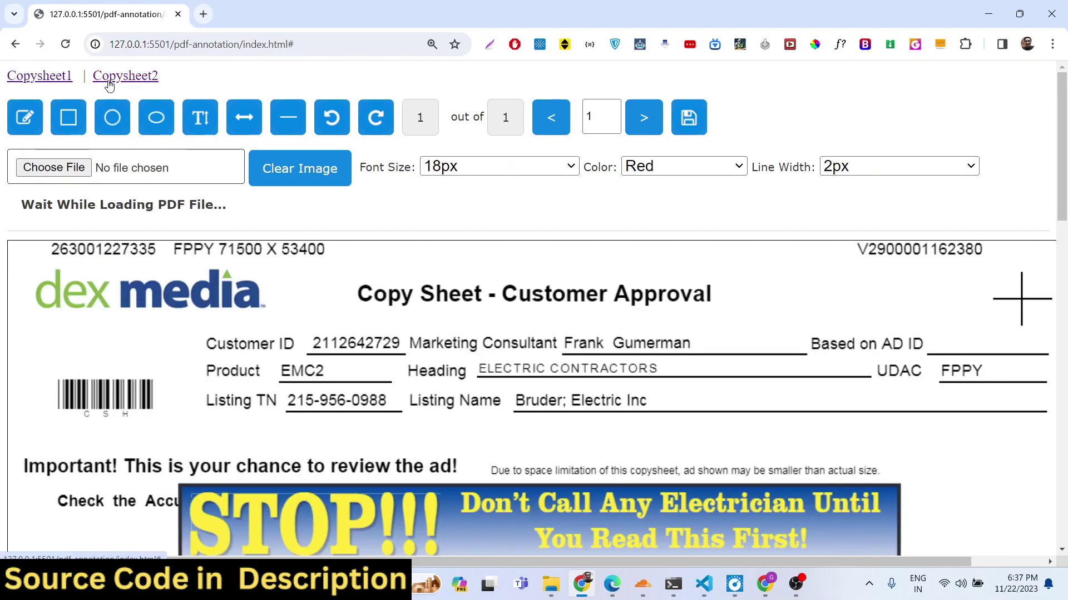
{"action": "left_click", "coordinate": [41, 80]}
{"action": "scroll", "coordinate": [449, 152], "scroll_direction": "down", "scroll_amount": 10}
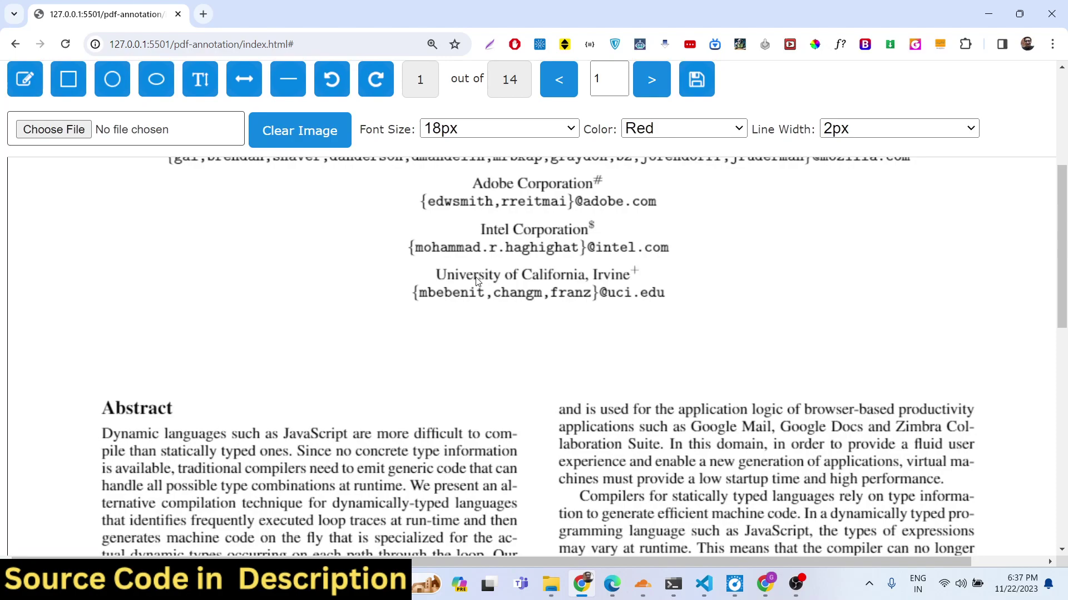
{"action": "scroll", "coordinate": [502, 204], "scroll_direction": "up", "scroll_amount": 7}
{"action": "scroll", "coordinate": [506, 85], "scroll_direction": "up", "scroll_amount": 3}
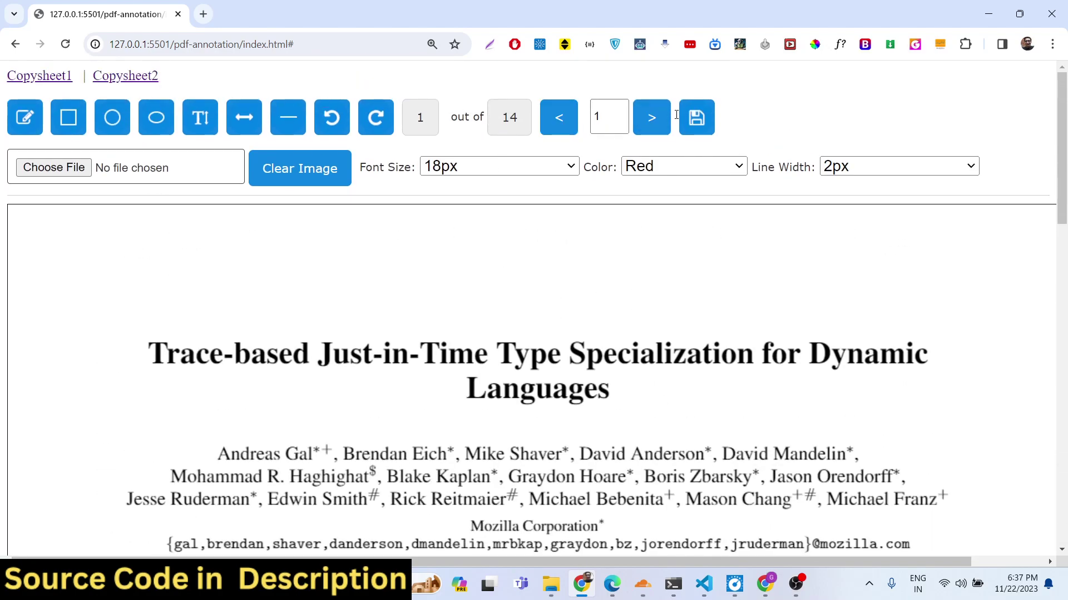
- Page forward through the paper to page 5, then back to page 1
{"action": "left_click", "coordinate": [661, 123]}
{"action": "left_click", "coordinate": [661, 123]}
{"action": "left_click", "coordinate": [662, 124]}
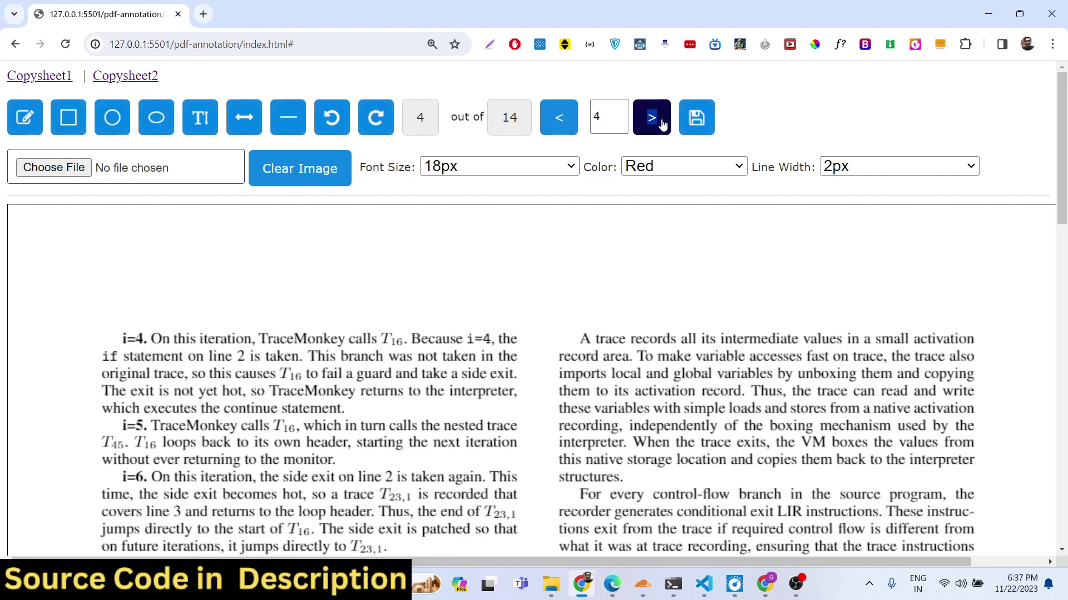
{"action": "left_click", "coordinate": [662, 124]}
{"action": "scroll", "coordinate": [413, 303], "scroll_direction": "down", "scroll_amount": 1}
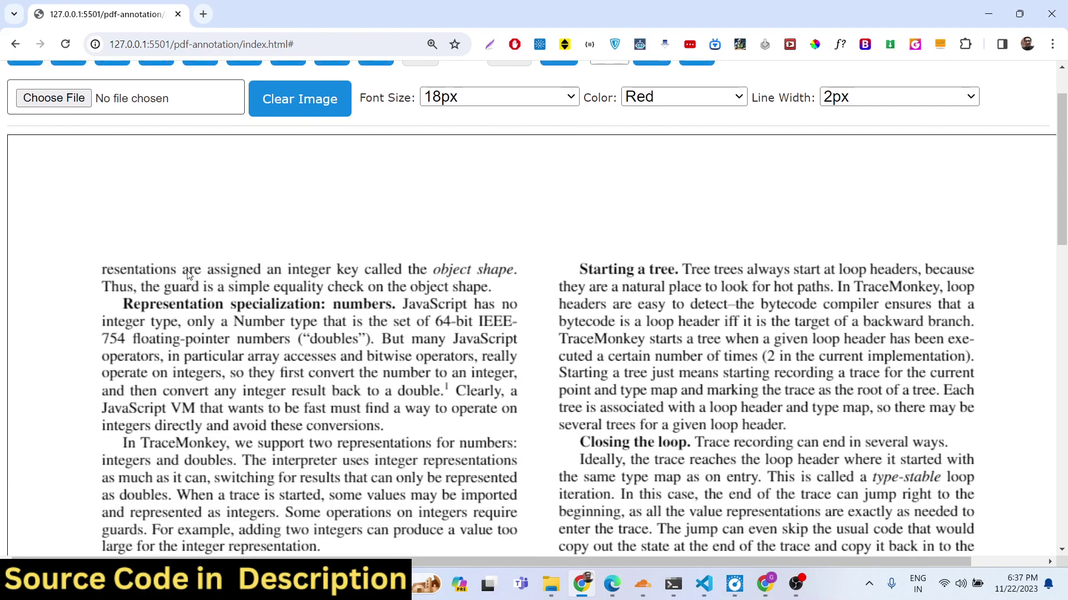
{"action": "scroll", "coordinate": [489, 269], "scroll_direction": "up", "scroll_amount": 1}
{"action": "triple_click", "coordinate": [560, 120]}
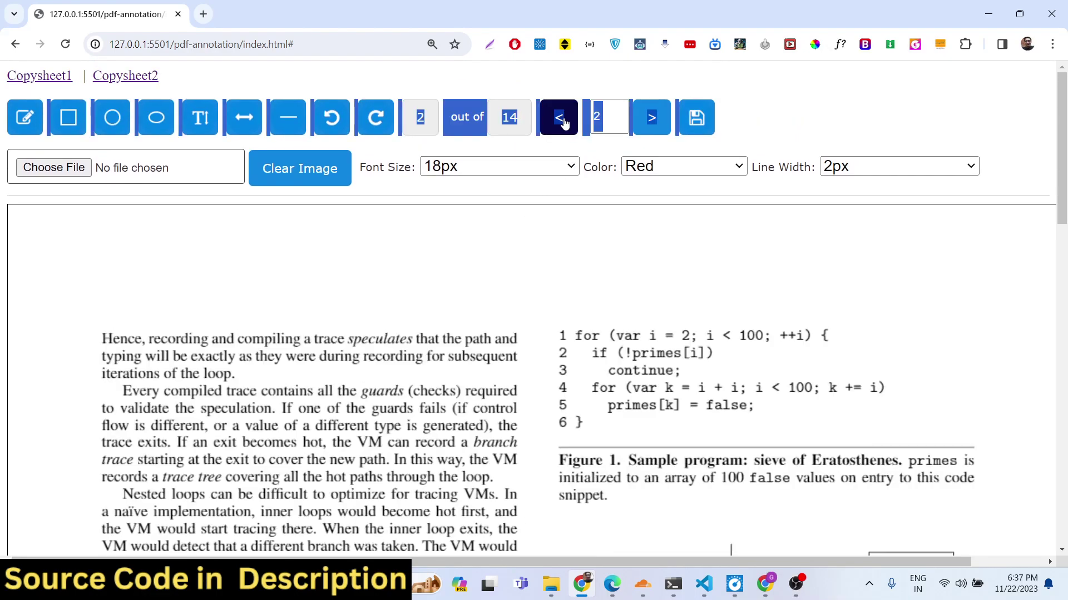
{"action": "left_click", "coordinate": [560, 119]}
{"action": "left_click", "coordinate": [578, 222]}
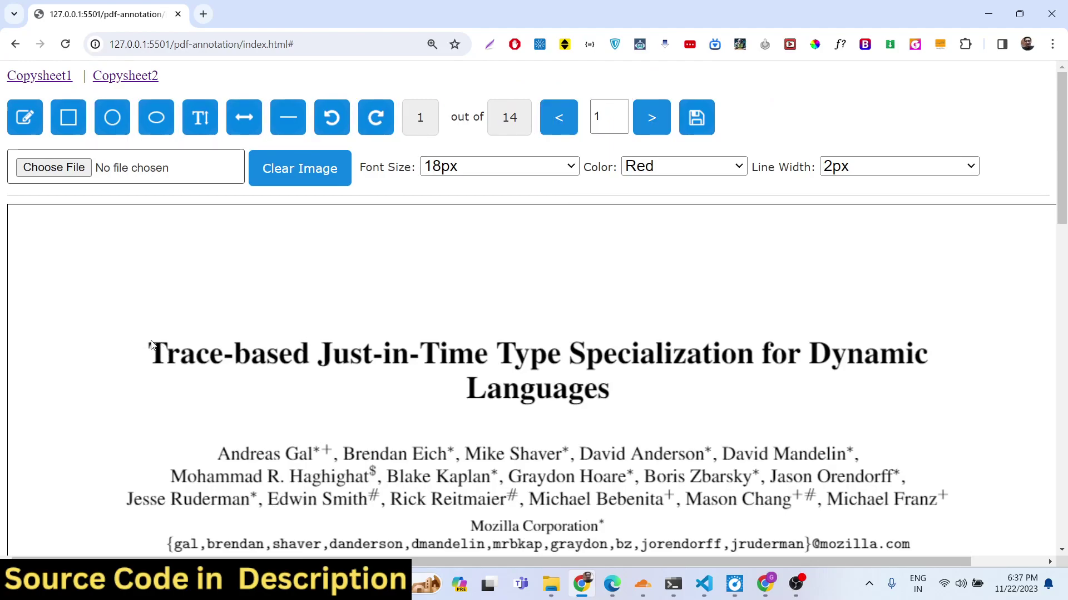
- Draw red rectangles around the author affiliations block and the Abstract paragraph
{"action": "left_click", "coordinate": [25, 117]}
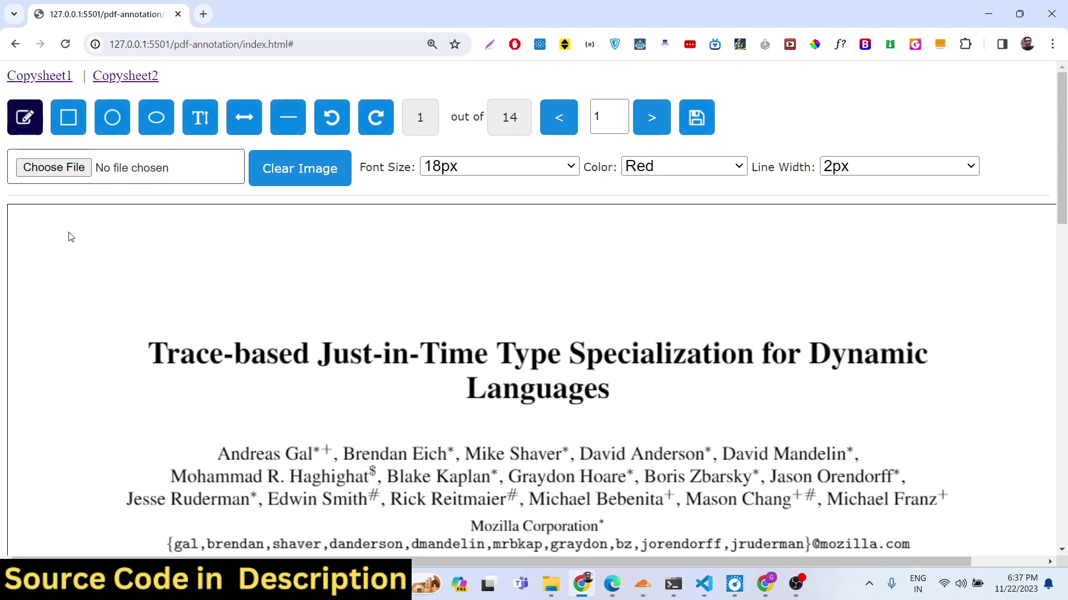
{"action": "mouse_move", "coordinate": [133, 315]}
{"action": "left_mouse_down"}
{"action": "mouse_move", "coordinate": [145, 401]}
{"action": "mouse_move", "coordinate": [672, 413]}
{"action": "mouse_move", "coordinate": [872, 398]}
{"action": "mouse_move", "coordinate": [949, 368]}
{"action": "mouse_move", "coordinate": [940, 327]}
{"action": "mouse_move", "coordinate": [153, 312]}
{"action": "mouse_move", "coordinate": [134, 322]}
{"action": "left_mouse_up"}
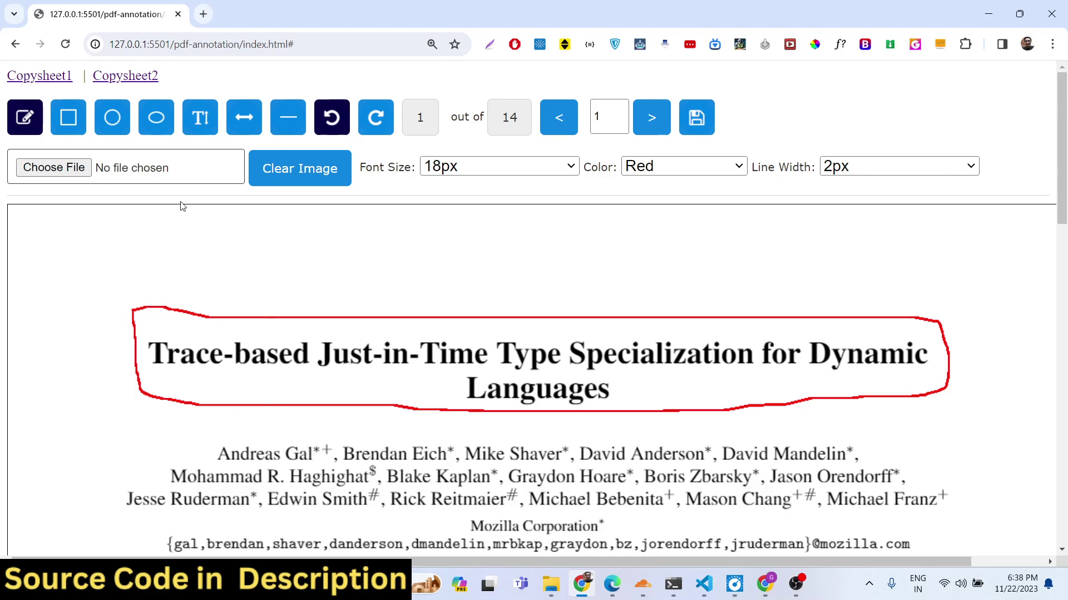
{"action": "left_click", "coordinate": [69, 118]}
{"action": "scroll", "coordinate": [225, 260], "scroll_direction": "down", "scroll_amount": 5}
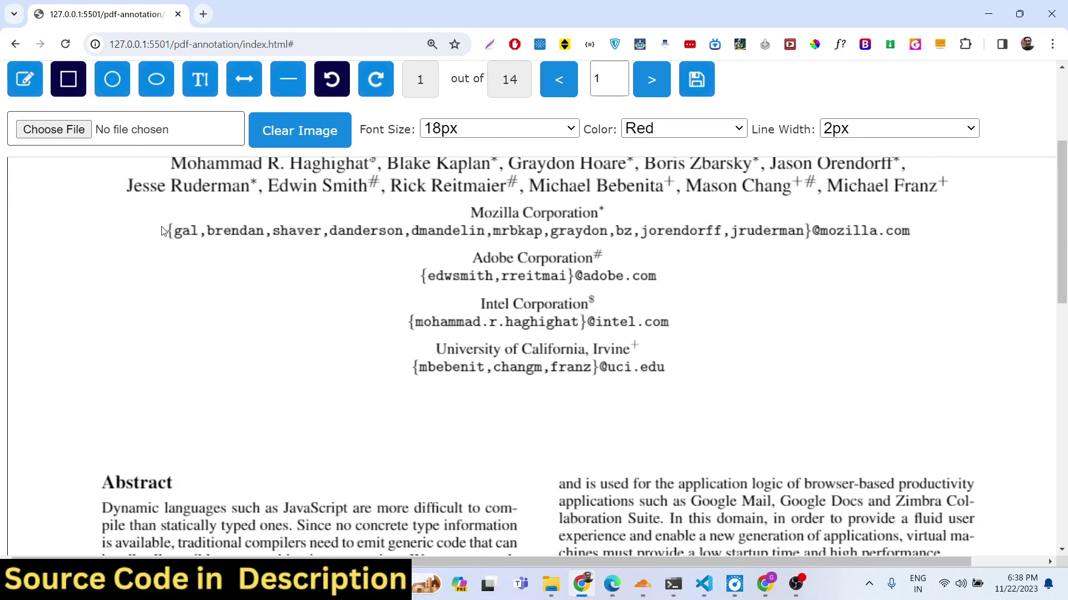
{"action": "left_click_drag", "start_coordinate": [156, 217], "coordinate": [693, 386]}
{"action": "scroll", "coordinate": [616, 425], "scroll_direction": "down", "scroll_amount": 5}
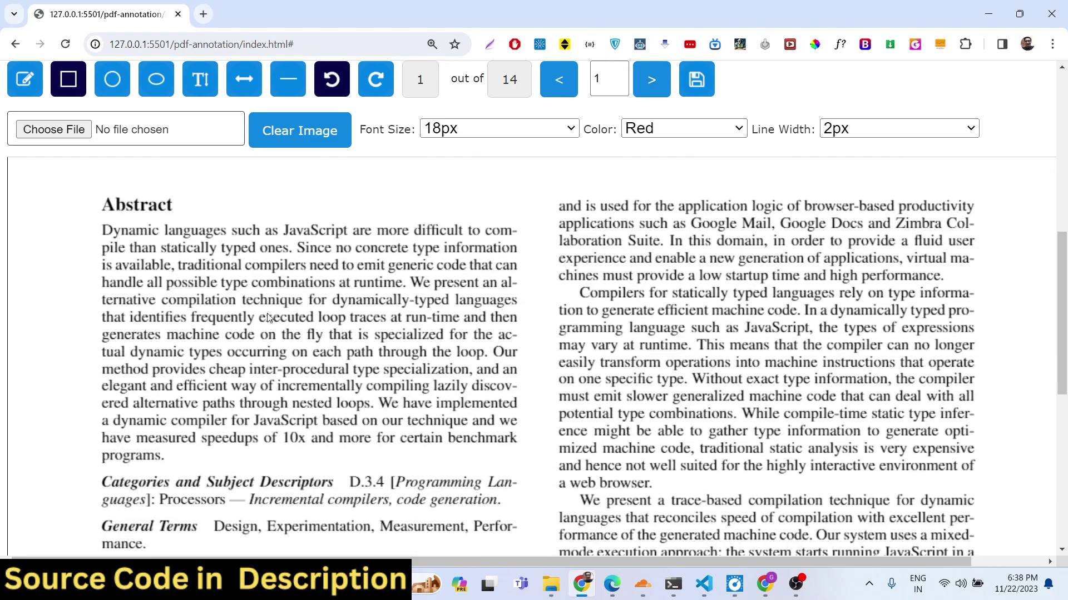
{"action": "left_click_drag", "start_coordinate": [78, 197], "coordinate": [540, 467]}
{"action": "scroll", "coordinate": [539, 470], "scroll_direction": "up", "scroll_amount": 1}
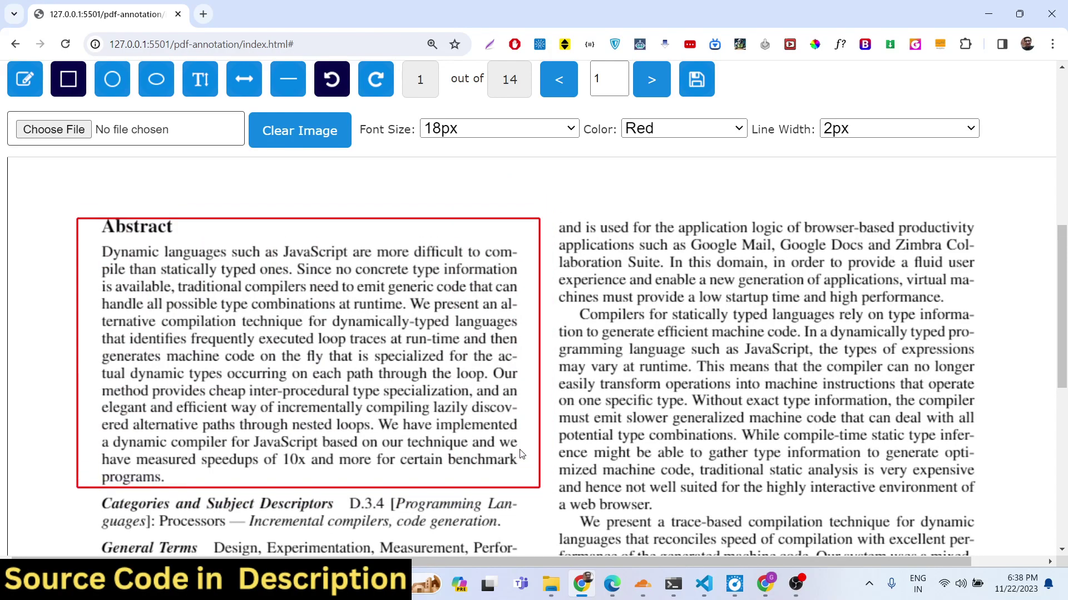
- Pick the circle tool, reload the annotation page, and select its address bar
{"action": "left_click", "coordinate": [112, 79]}
{"action": "scroll", "coordinate": [586, 228], "scroll_direction": "down", "scroll_amount": 1}
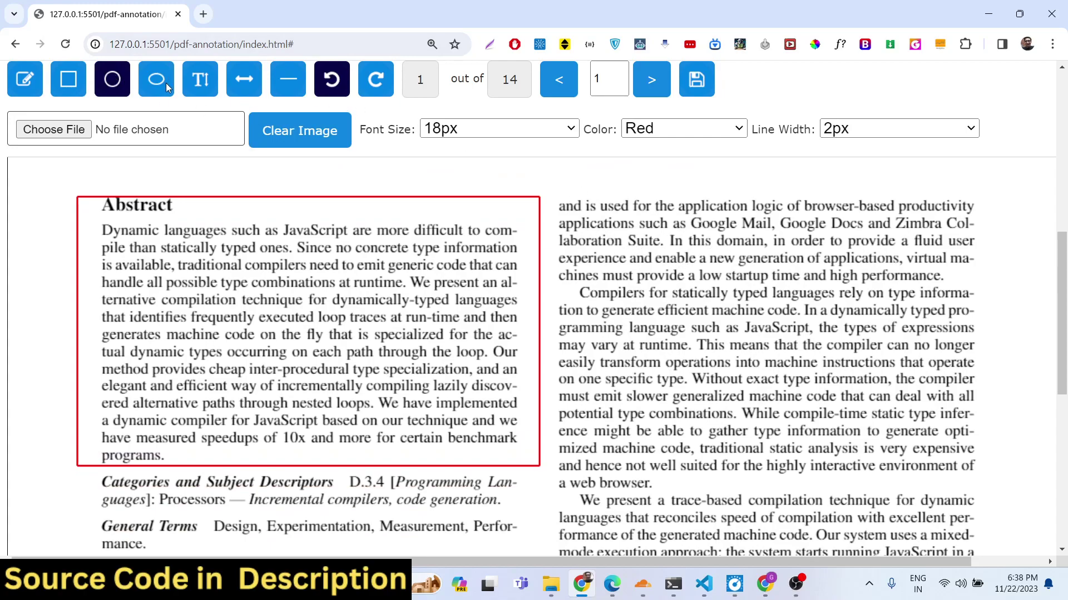
{"action": "scroll", "coordinate": [182, 179], "scroll_direction": "up", "scroll_amount": 2}
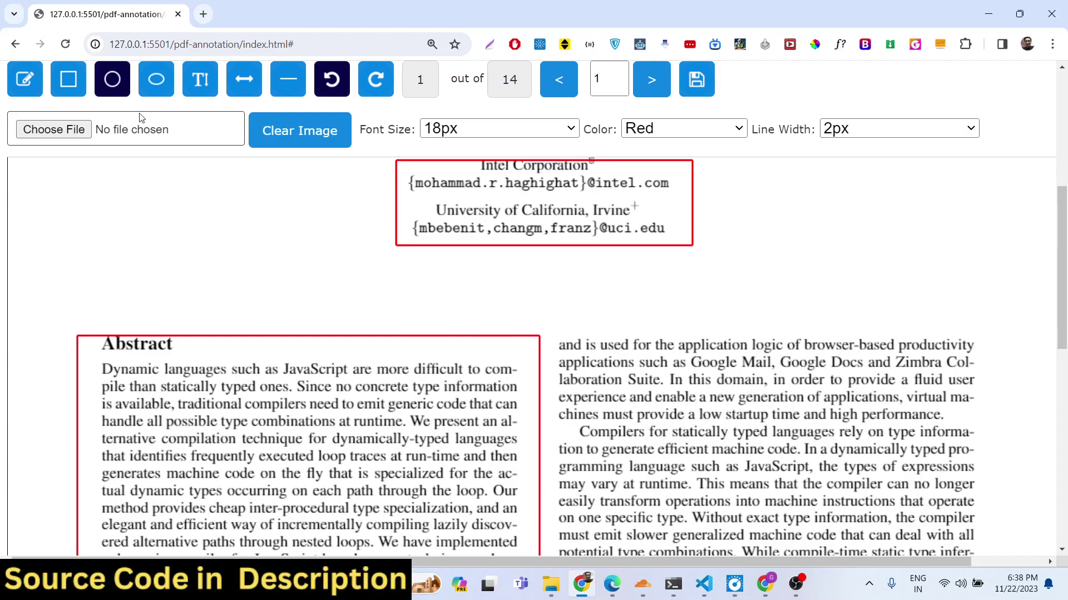
{"action": "left_click", "coordinate": [65, 45]}
{"action": "left_click", "coordinate": [216, 47]}
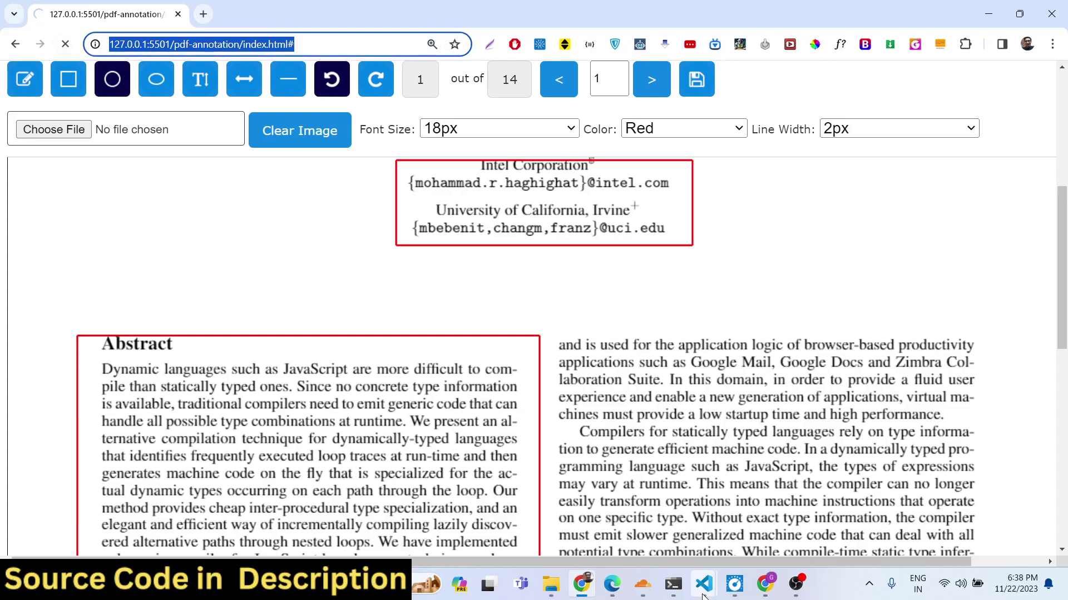
- Serve index.html from VS Code with Live Server, opening the copy-sheet page in a new tab
{"action": "mouse_move", "coordinate": [703, 584]}
{"action": "left_click", "coordinate": [1007, 522]}
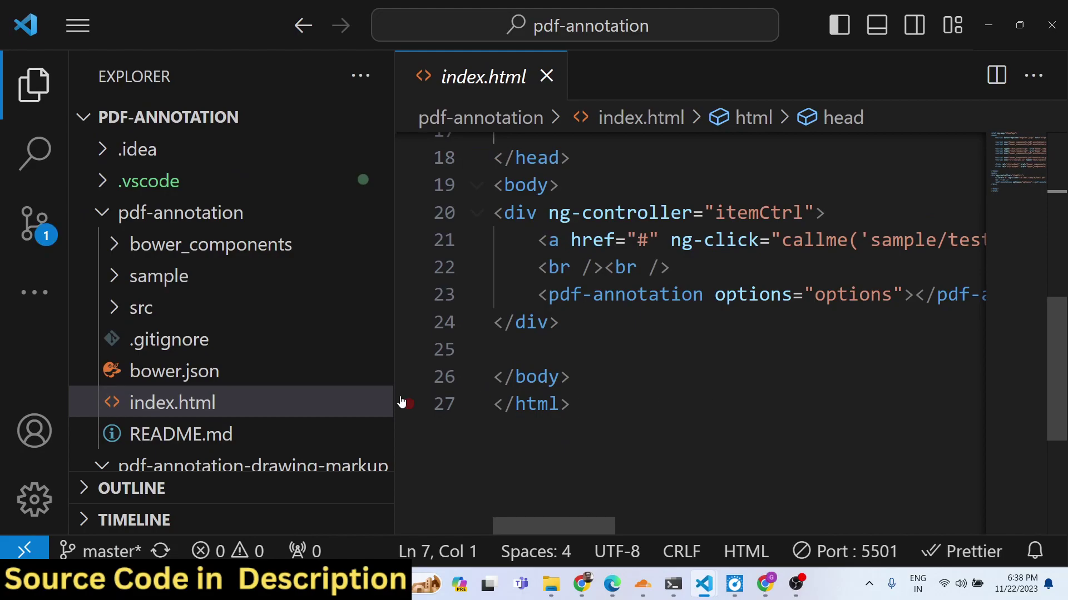
{"action": "left_click", "coordinate": [253, 405]}
{"action": "scroll", "coordinate": [662, 394], "scroll_direction": "up", "scroll_amount": 3}
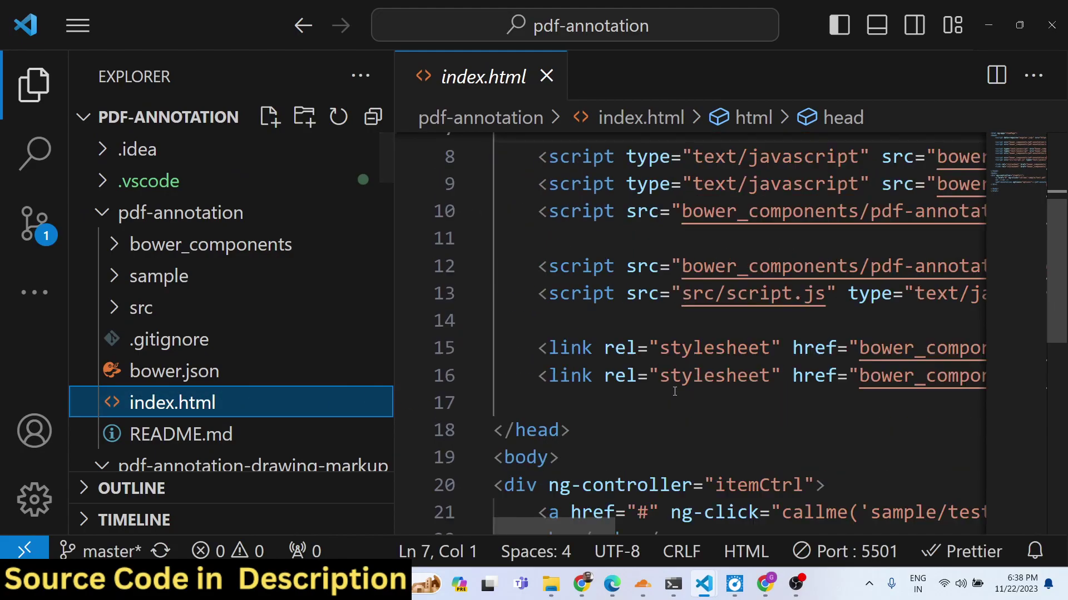
{"action": "scroll", "coordinate": [675, 389], "scroll_direction": "down", "scroll_amount": 5}
{"action": "right_click", "coordinate": [611, 250]}
{"action": "left_click", "coordinate": [711, 447]}
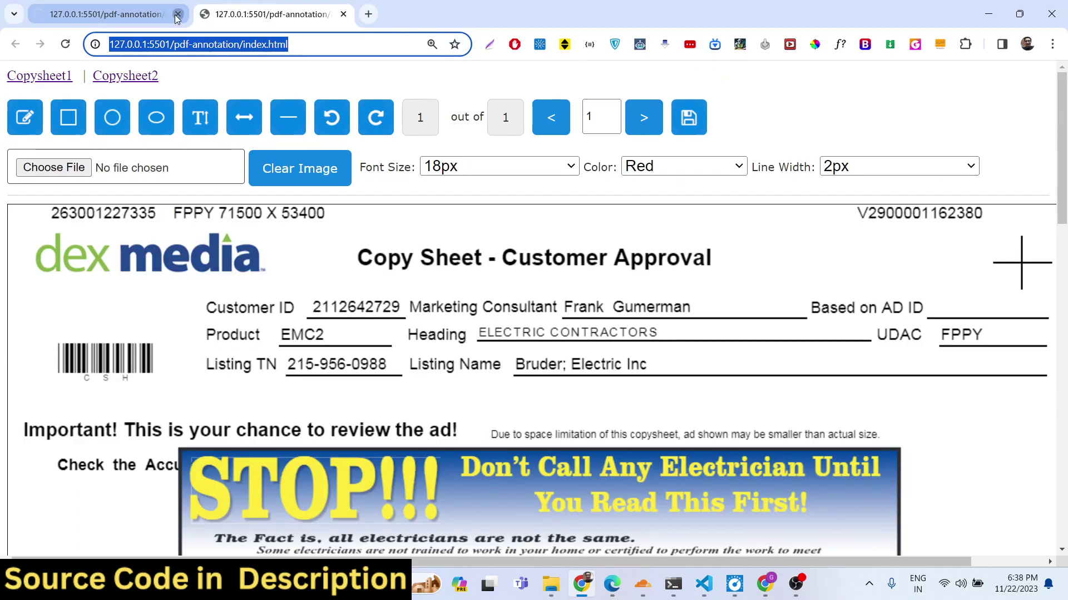
- Close the old tab, load Copysheet1, and draw two red circles around the paper title
{"action": "left_click", "coordinate": [177, 14]}
{"action": "left_click", "coordinate": [51, 76]}
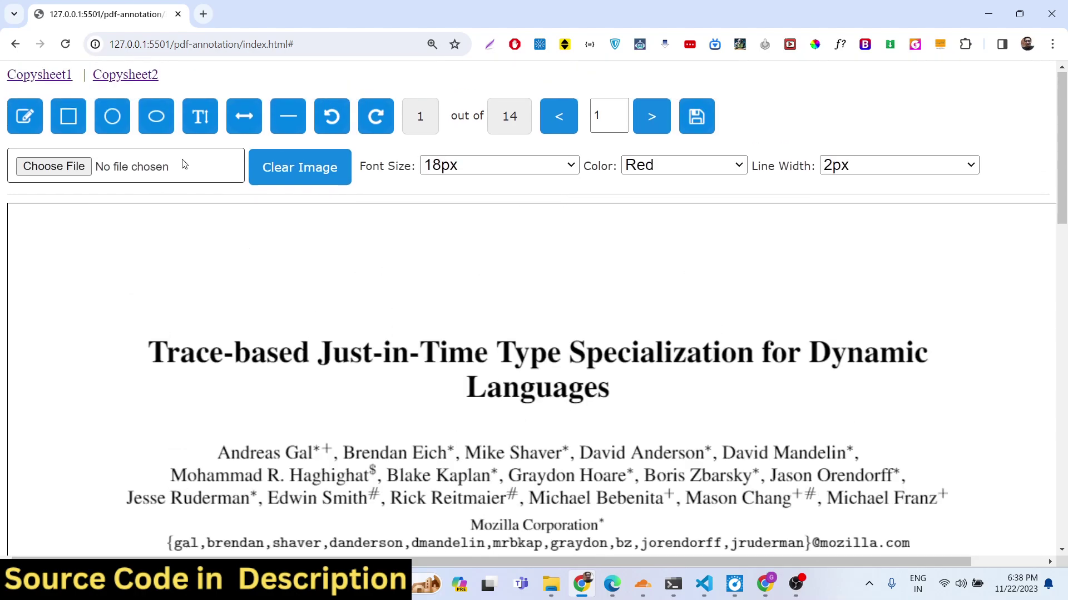
{"action": "left_click", "coordinate": [113, 117]}
{"action": "left_click_drag", "start_coordinate": [222, 238], "coordinate": [285, 237]}
{"action": "mouse_move", "coordinate": [166, 309]}
{"action": "left_mouse_down"}
{"action": "mouse_move", "coordinate": [167, 328]}
{"action": "mouse_move", "coordinate": [228, 384]}
{"action": "left_mouse_up"}
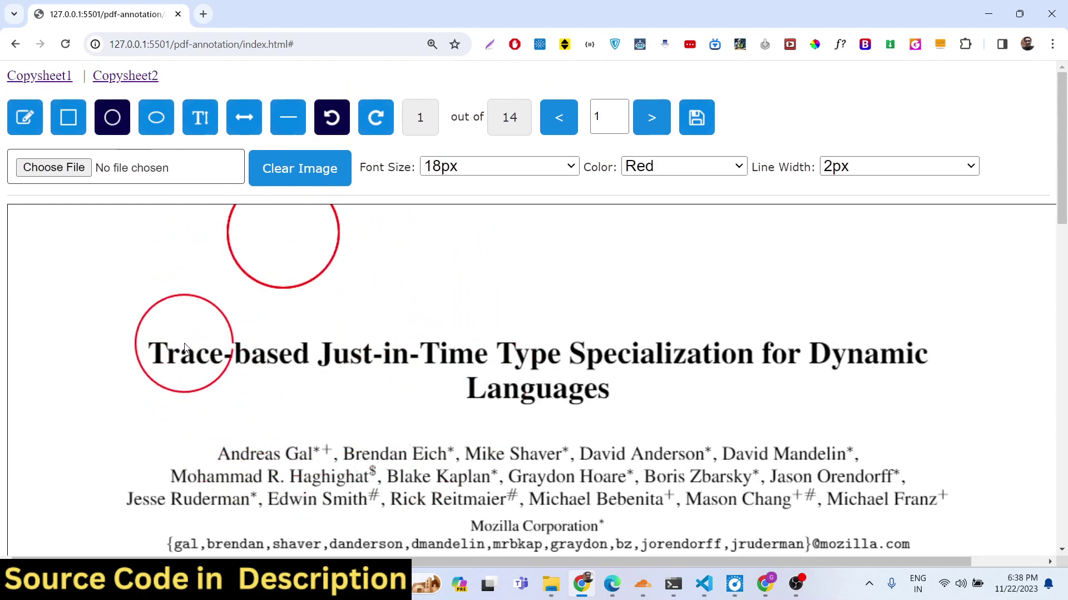
- Draw red ellipses around title words, then move one to ring the Abstract heading
{"action": "left_click", "coordinate": [157, 118]}
{"action": "left_click_drag", "start_coordinate": [353, 243], "coordinate": [403, 276]}
{"action": "left_click_drag", "start_coordinate": [492, 319], "coordinate": [561, 378]}
{"action": "scroll", "coordinate": [505, 358], "scroll_direction": "down", "scroll_amount": 7}
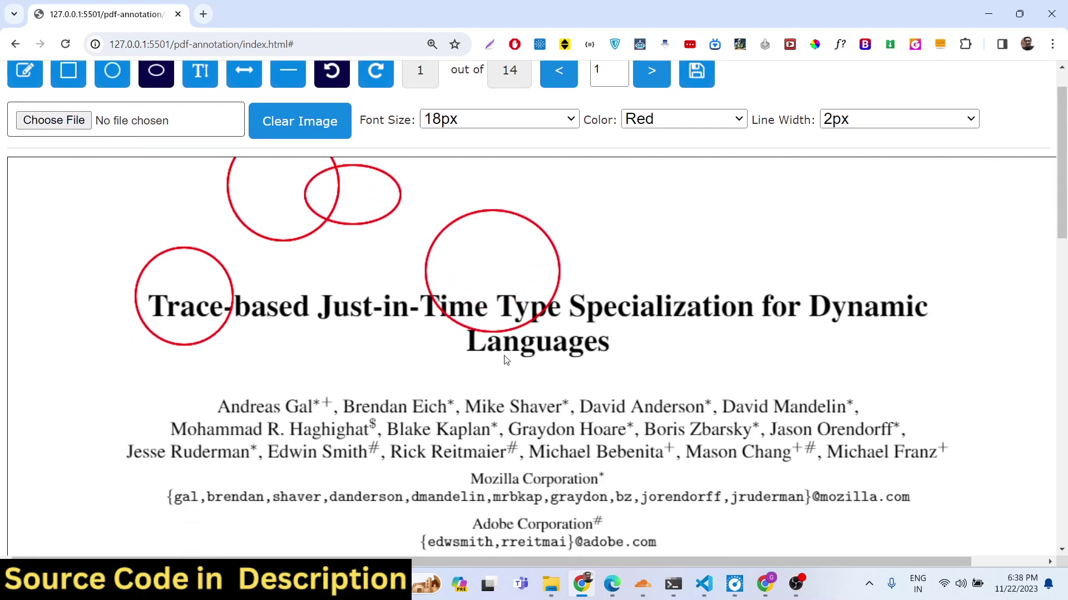
{"action": "left_click_drag", "start_coordinate": [411, 296], "coordinate": [465, 326]}
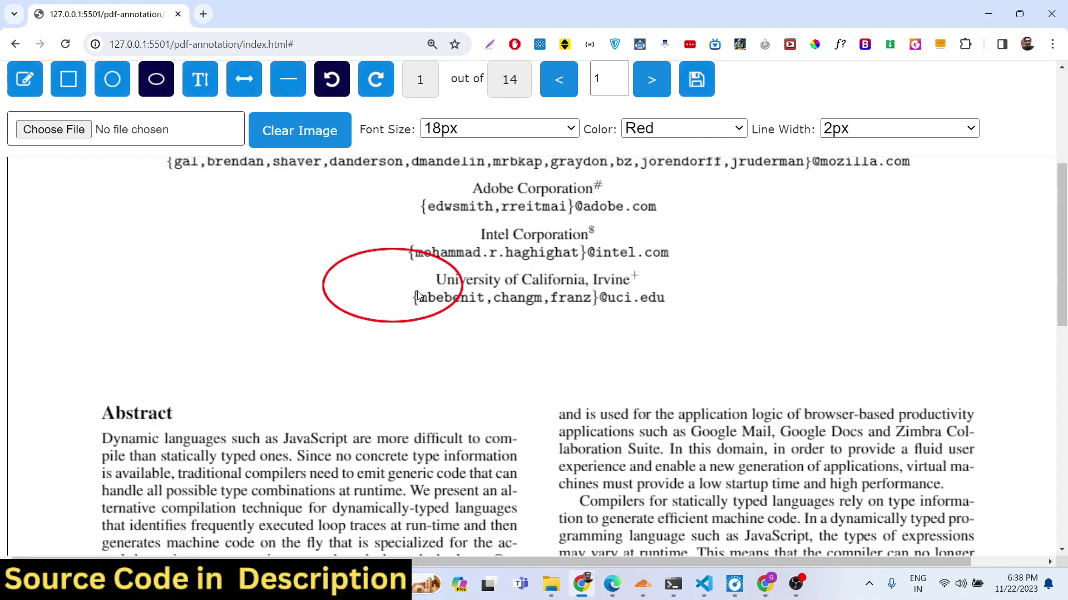
{"action": "left_click_drag", "start_coordinate": [419, 296], "coordinate": [167, 437]}
- Add a red text note of sample letters beside the affiliations
{"action": "left_click", "coordinate": [191, 83]}
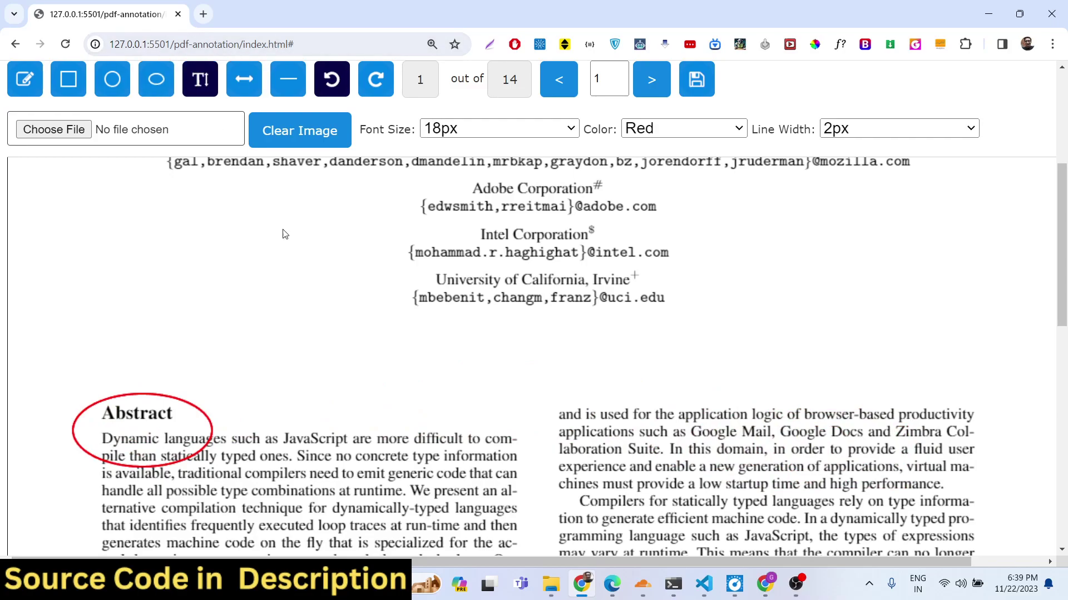
{"action": "scroll", "coordinate": [439, 453], "scroll_direction": "down", "scroll_amount": 1}
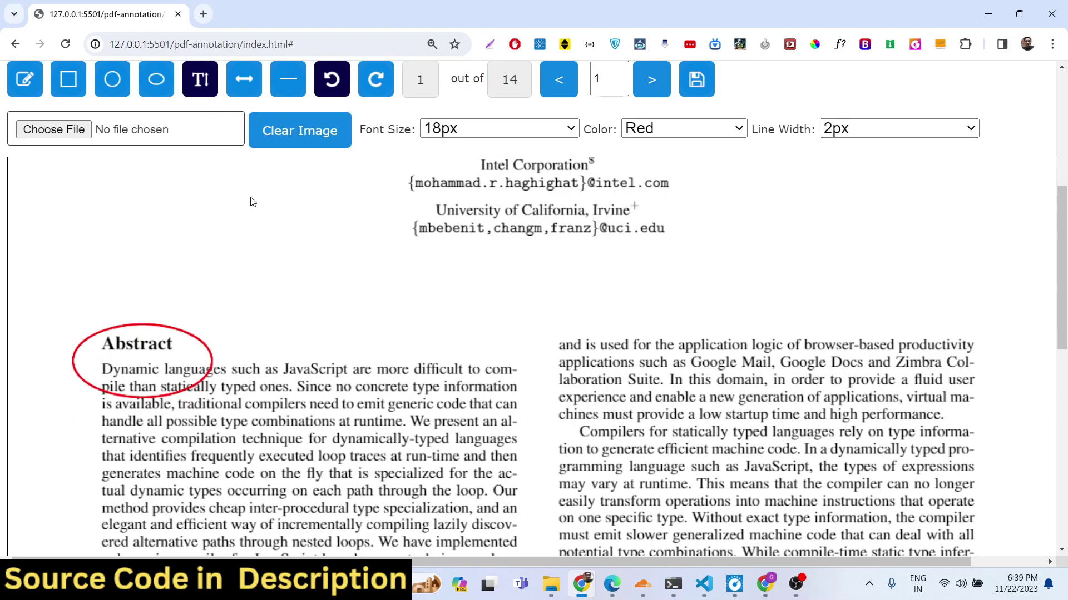
{"action": "left_click", "coordinate": [396, 283]}
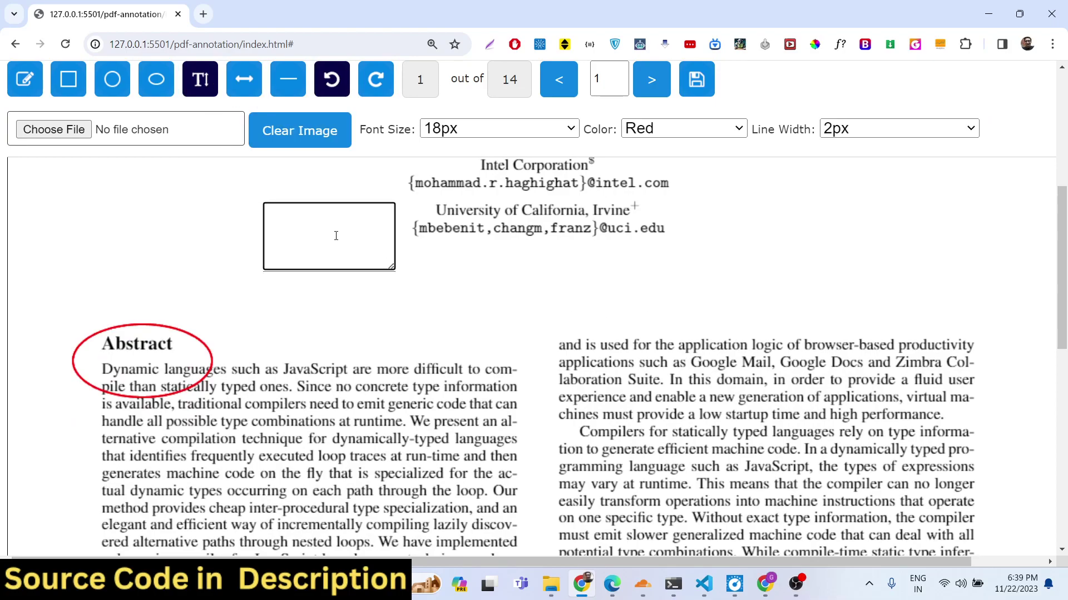
{"action": "type", "text": "esfsfsdfsdfsfsdfsdfsd"}
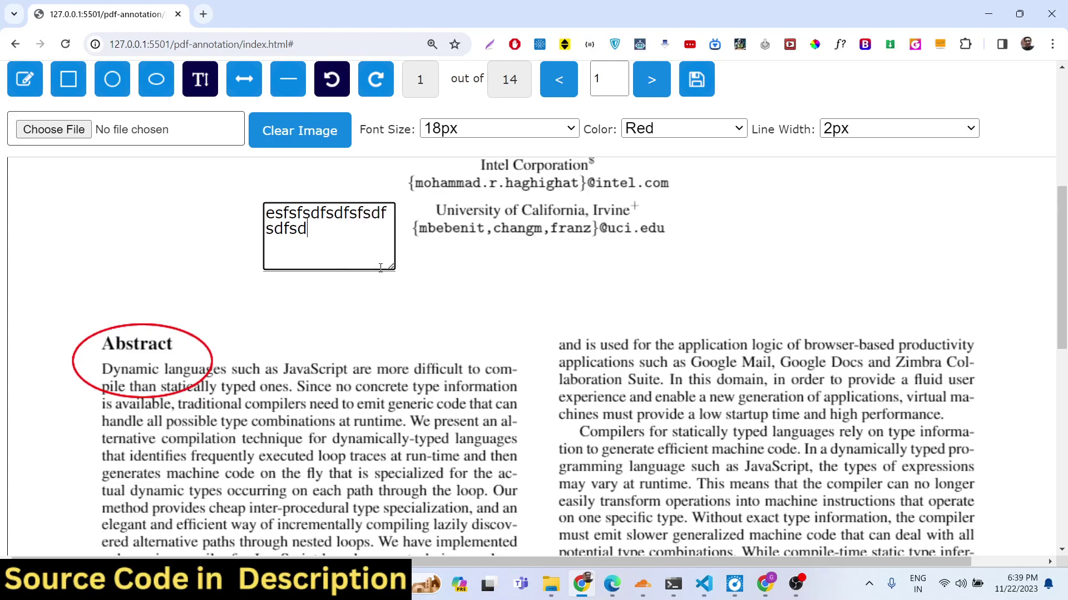
{"action": "type", "text": "fsdfsdfsdfsd"}
{"action": "left_click_drag", "start_coordinate": [392, 268], "coordinate": [553, 336]}
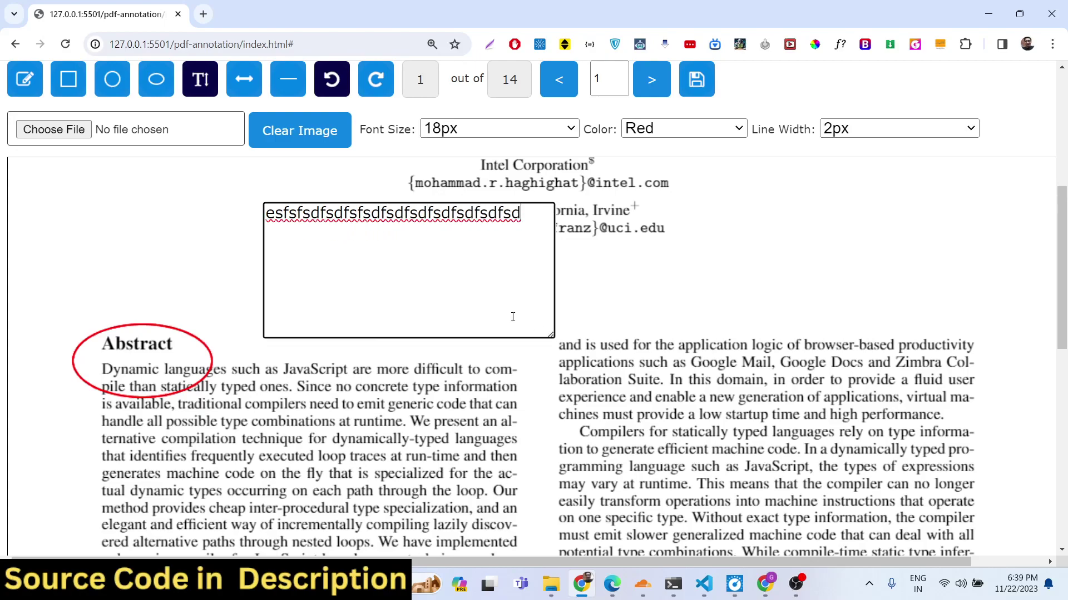
{"action": "left_click_drag", "start_coordinate": [384, 214], "coordinate": [560, 305]}
{"action": "left_click", "coordinate": [598, 263]}
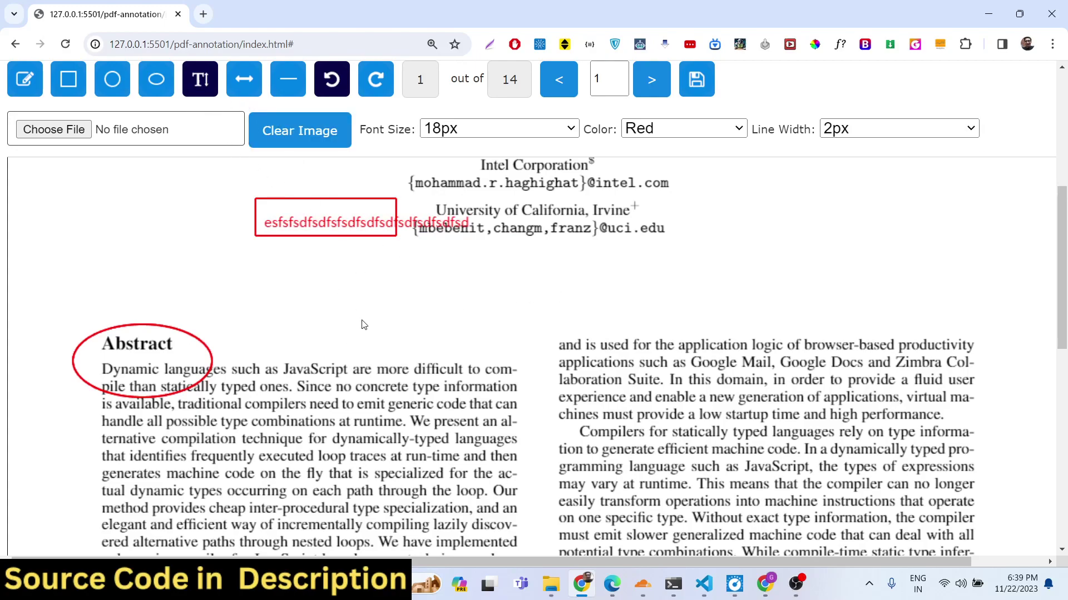
- Add a second red text note across the Abstract and set font size to 32px
{"action": "left_click", "coordinate": [448, 363]}
{"action": "type", "text": "sdfsdfs"}
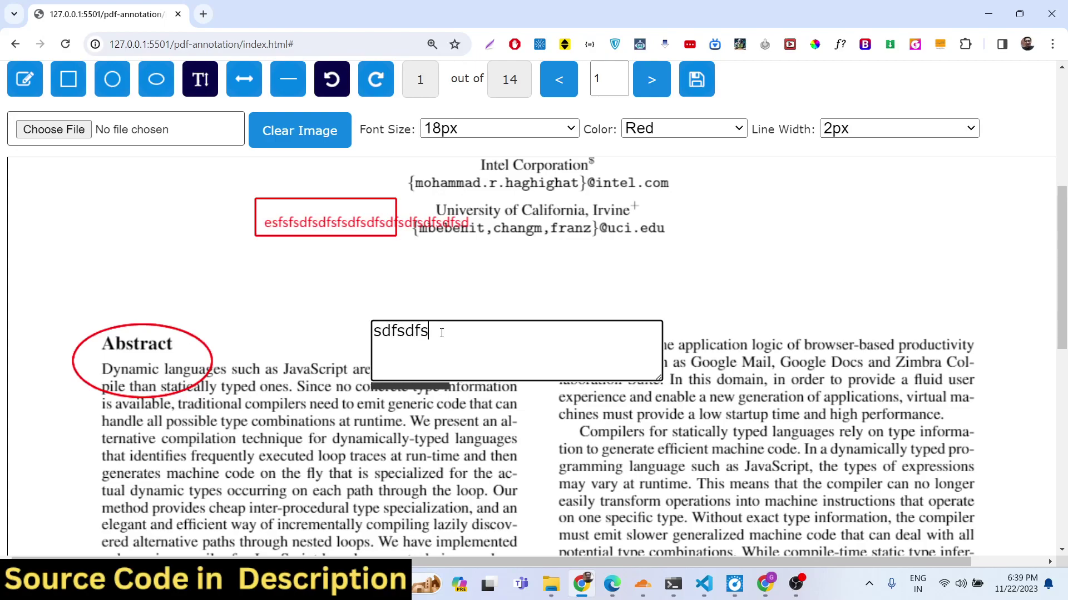
{"action": "type", "text": "dfsdfsdfsdfsdfsdfsdfsdfsdfsdfsdfsdfsdfsdfsdfsdfsdfsdfsdfsdfsdf"}
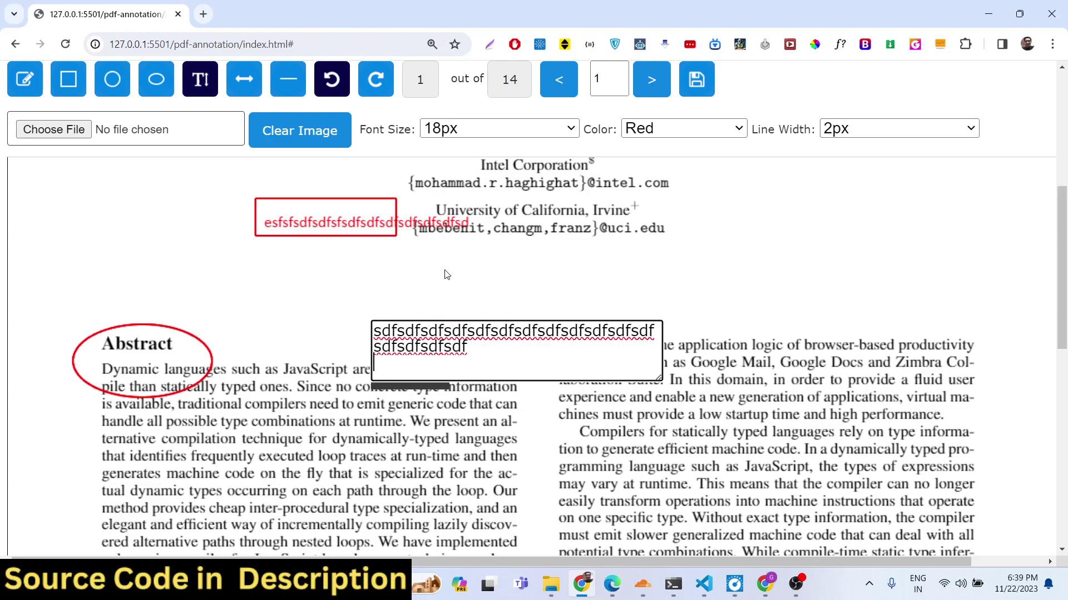
{"action": "key", "text": "Return"}
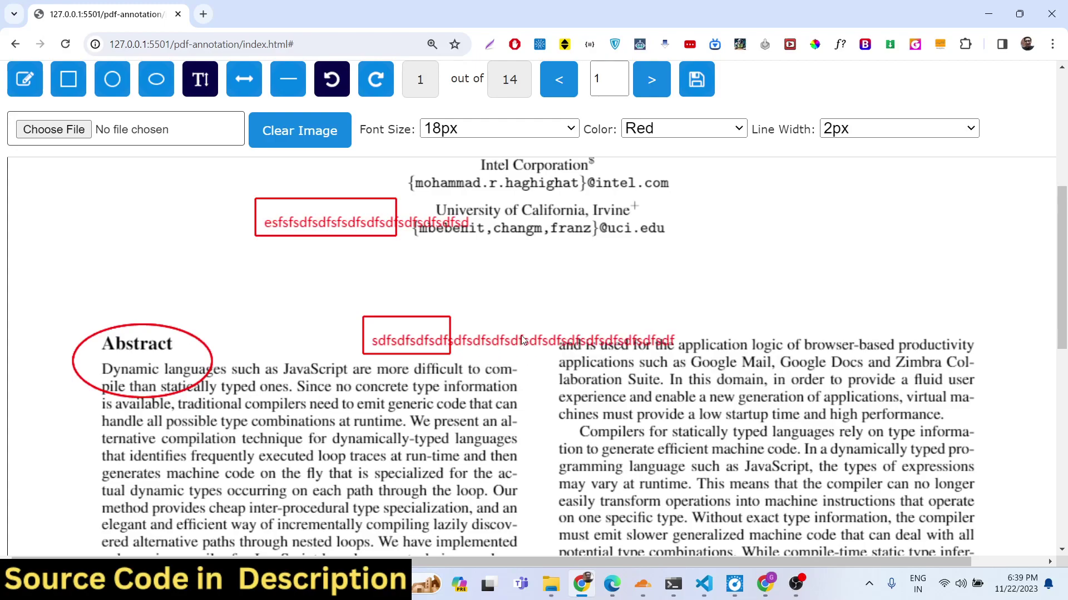
{"action": "mouse_move", "coordinate": [396, 349]}
{"action": "left_mouse_down"}
{"action": "mouse_move", "coordinate": [411, 357]}
{"action": "mouse_move", "coordinate": [660, 316]}
{"action": "mouse_move", "coordinate": [663, 328]}
{"action": "mouse_move", "coordinate": [493, 463]}
{"action": "mouse_move", "coordinate": [495, 389]}
{"action": "mouse_move", "coordinate": [520, 417]}
{"action": "mouse_move", "coordinate": [545, 402]}
{"action": "mouse_move", "coordinate": [534, 391]}
{"action": "left_mouse_up"}
{"action": "left_click", "coordinate": [553, 129]}
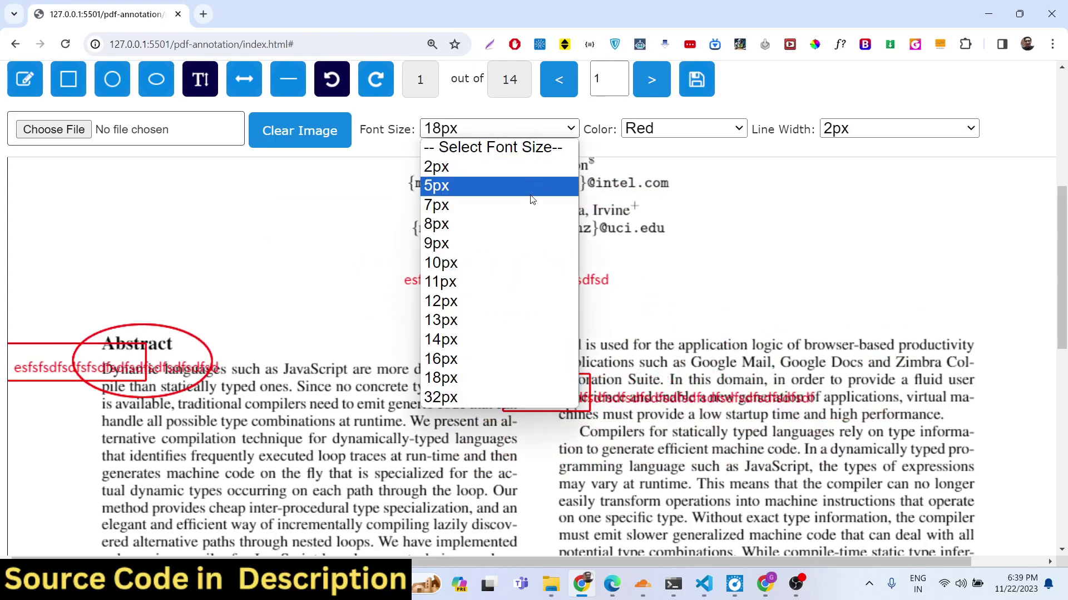
{"action": "left_click", "coordinate": [481, 403]}
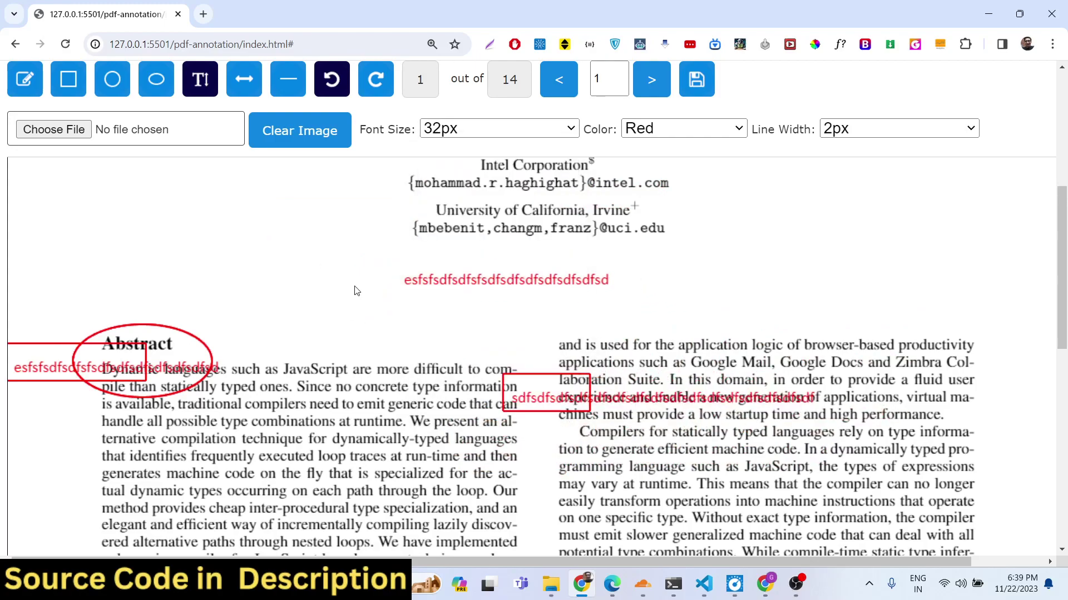
- Draw red arrows on page 1, one pointing at Introduction
{"action": "left_click", "coordinate": [237, 93]}
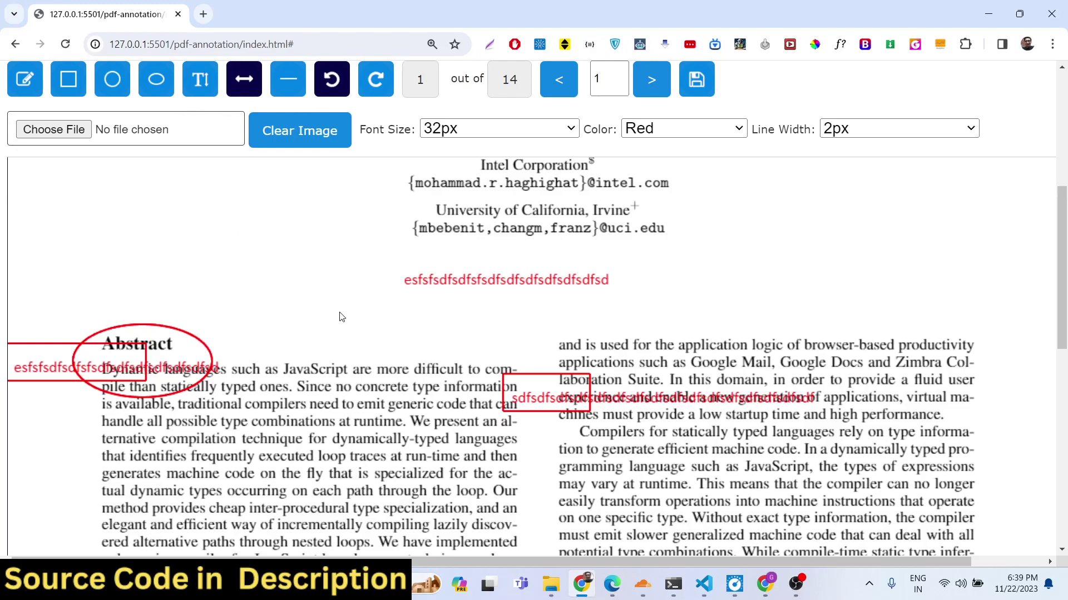
{"action": "scroll", "coordinate": [342, 317], "scroll_direction": "down", "scroll_amount": 7}
{"action": "mouse_move", "coordinate": [138, 253]}
{"action": "left_mouse_down"}
{"action": "mouse_move", "coordinate": [214, 328]}
{"action": "mouse_move", "coordinate": [209, 318]}
{"action": "left_mouse_up"}
{"action": "scroll", "coordinate": [324, 431], "scroll_direction": "down", "scroll_amount": 2}
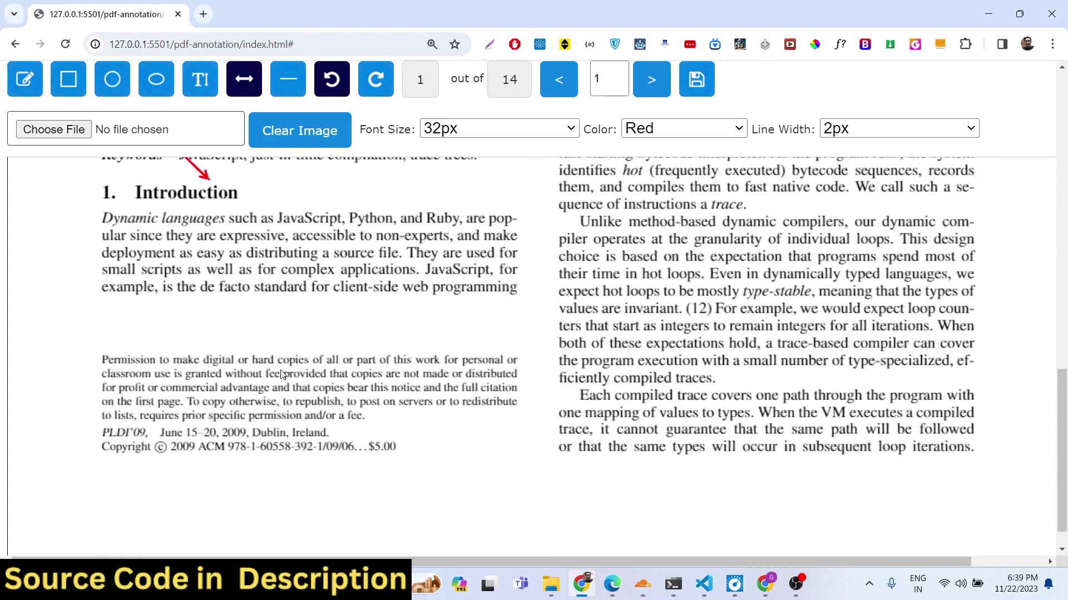
{"action": "left_click_drag", "start_coordinate": [218, 376], "coordinate": [320, 310]}
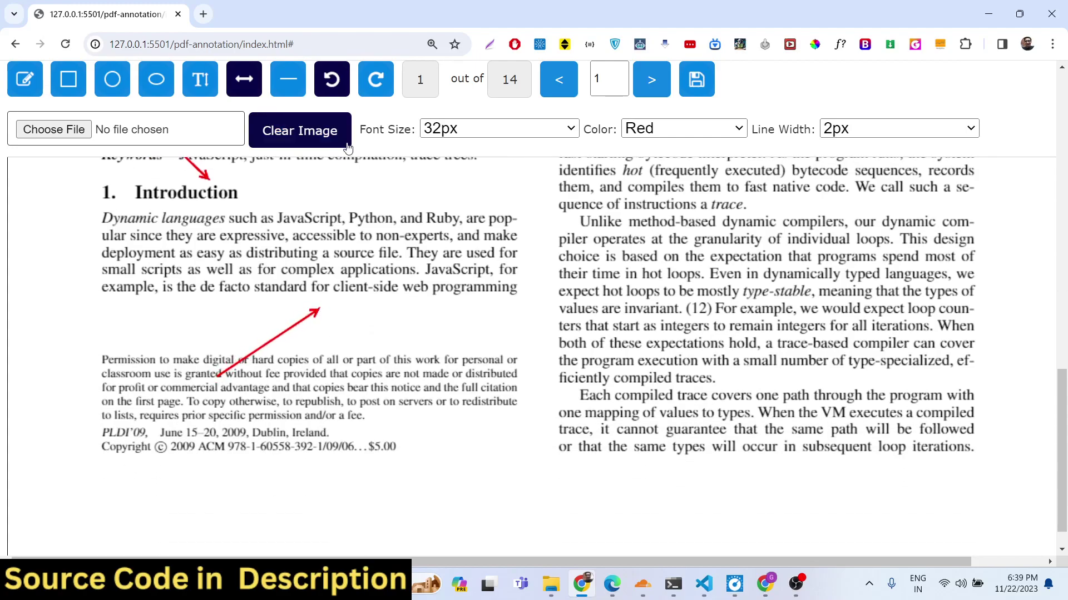
- Strike through 'Each compiled trace' in red and 'the granularity of individual loops' in green
{"action": "left_click", "coordinate": [294, 93]}
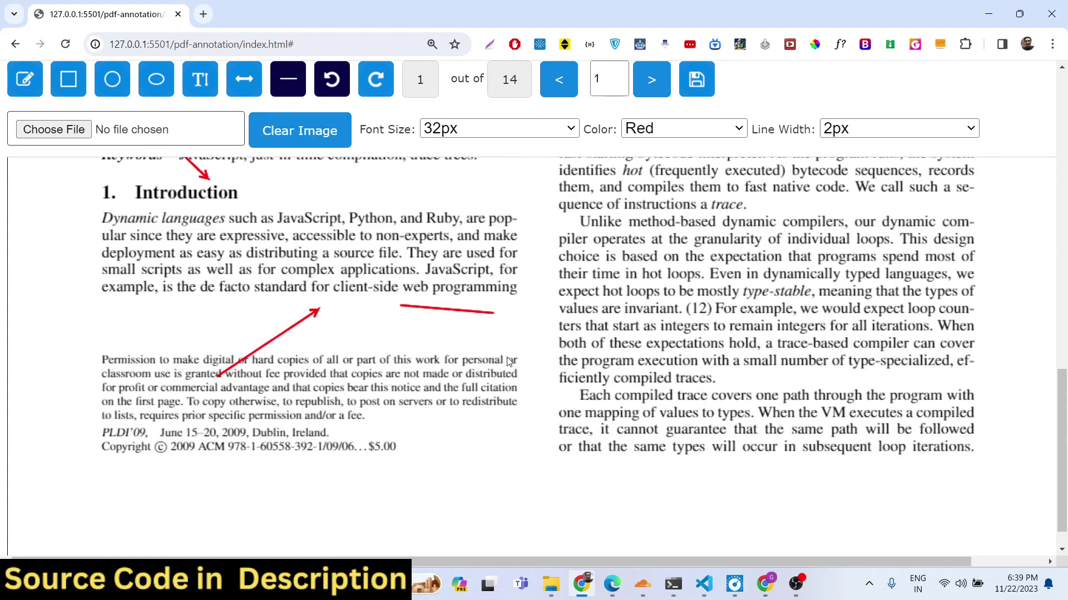
{"action": "scroll", "coordinate": [534, 389], "scroll_direction": "down", "scroll_amount": 1}
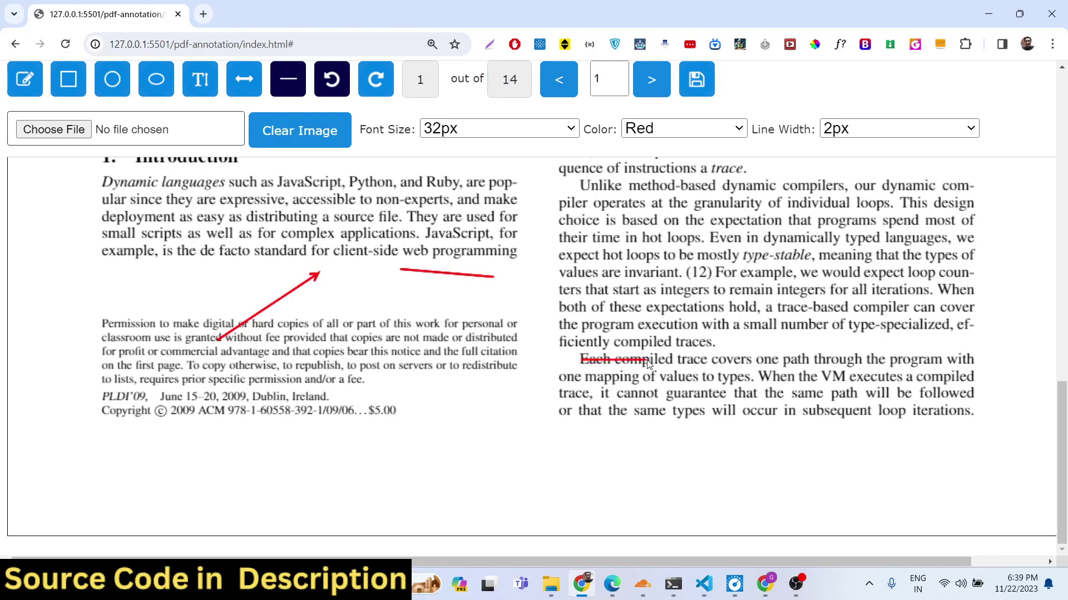
{"action": "left_click_drag", "start_coordinate": [777, 364], "coordinate": [958, 362]}
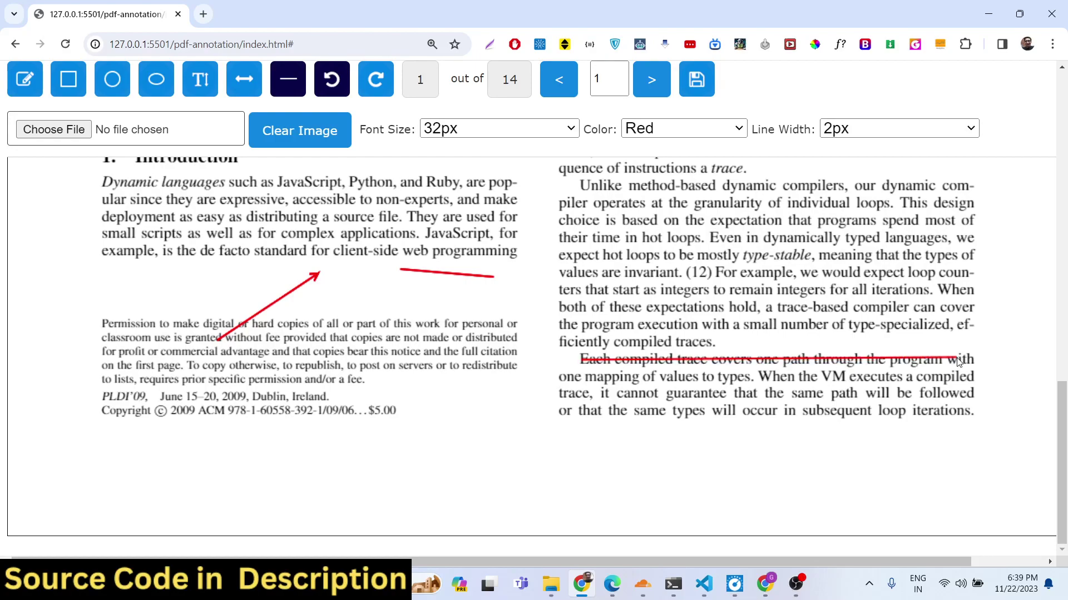
{"action": "left_click", "coordinate": [734, 129]}
{"action": "left_click", "coordinate": [669, 192]}
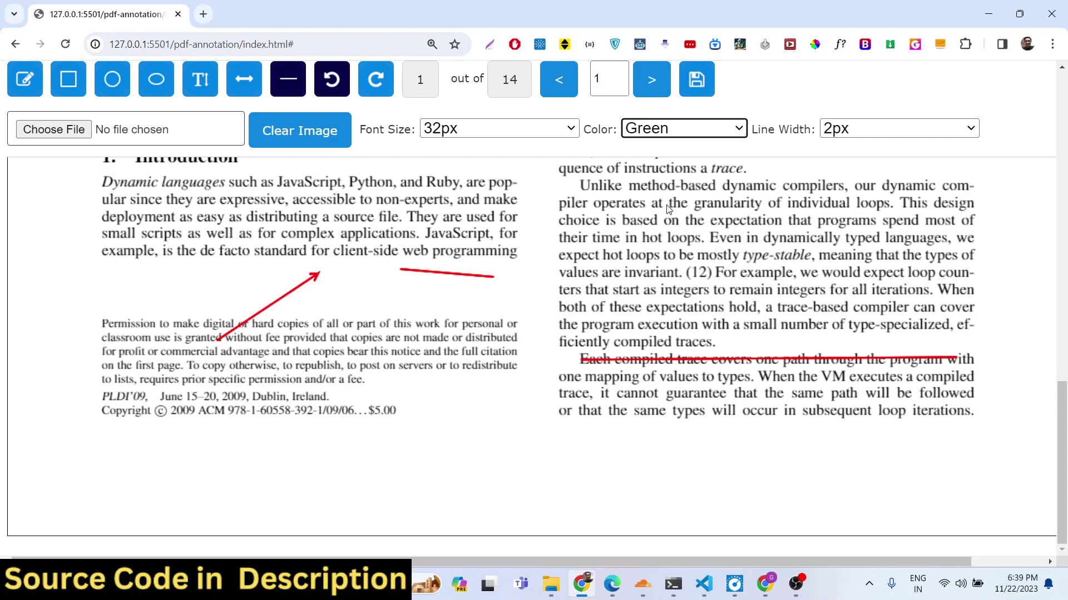
{"action": "left_click_drag", "start_coordinate": [666, 204], "coordinate": [790, 207]}
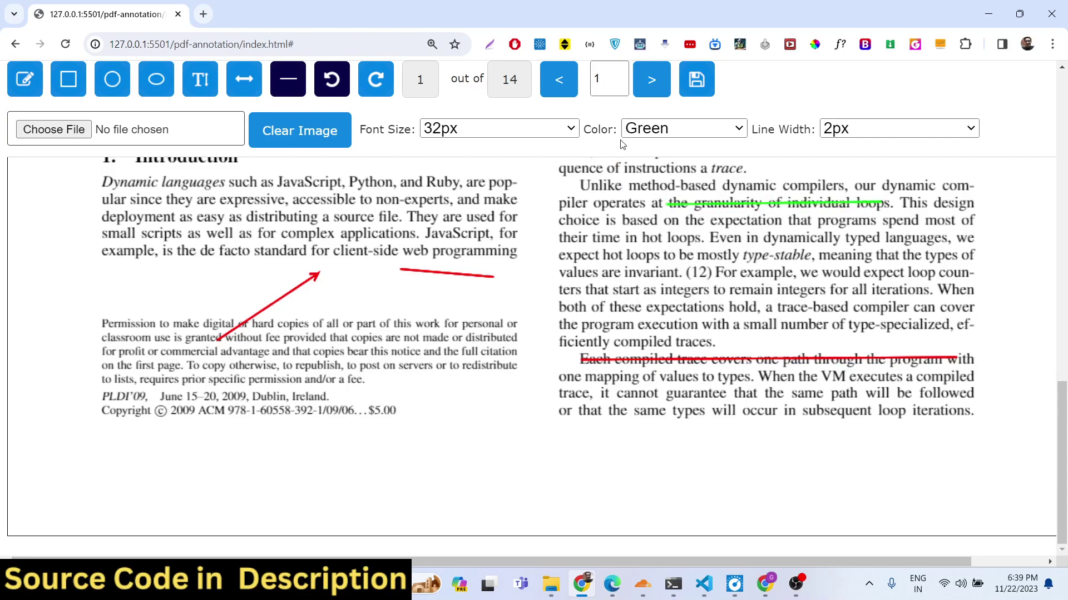
{"action": "scroll", "coordinate": [677, 134], "scroll_direction": "up", "scroll_amount": 4}
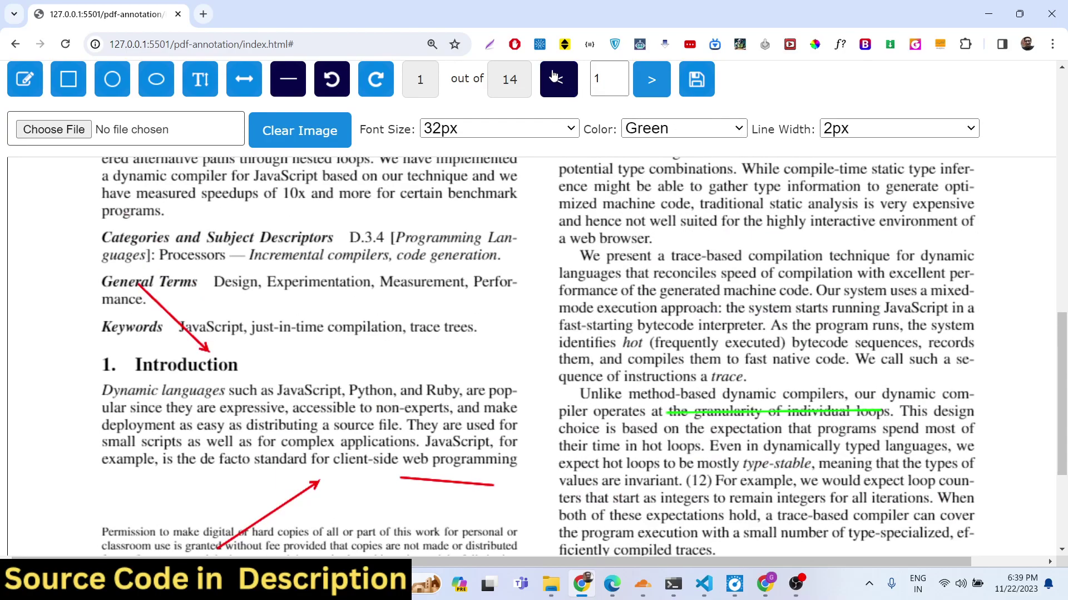
- On page 2, draw green lines striking through and underlining two text lines
{"action": "left_click", "coordinate": [651, 79]}
{"action": "scroll", "coordinate": [527, 247], "scroll_direction": "down", "scroll_amount": 2}
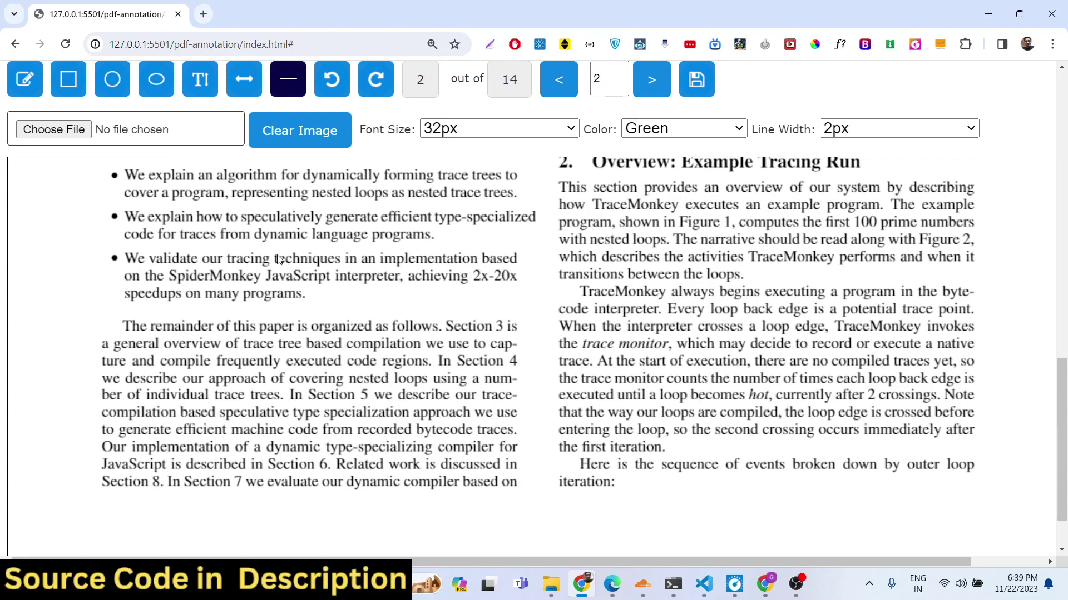
{"action": "left_click_drag", "start_coordinate": [421, 260], "coordinate": [507, 258]}
{"action": "left_click_drag", "start_coordinate": [314, 350], "coordinate": [517, 350]}
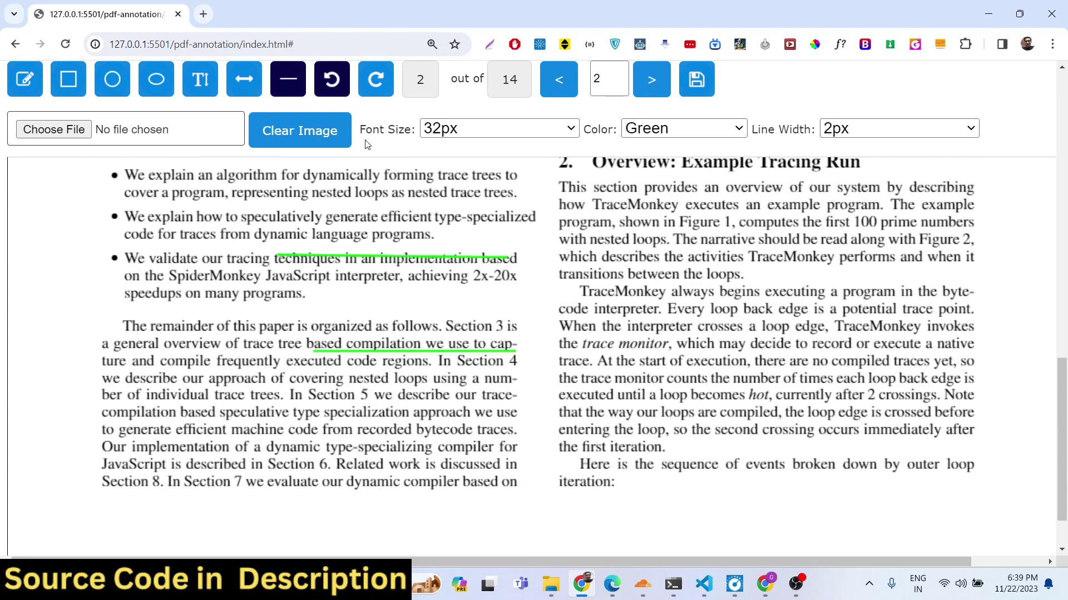
- Insert the Your paragraph text (30).png Merge Videos App image at the top of page 2
{"action": "left_click", "coordinate": [49, 130]}
{"action": "double_click", "coordinate": [190, 129]}
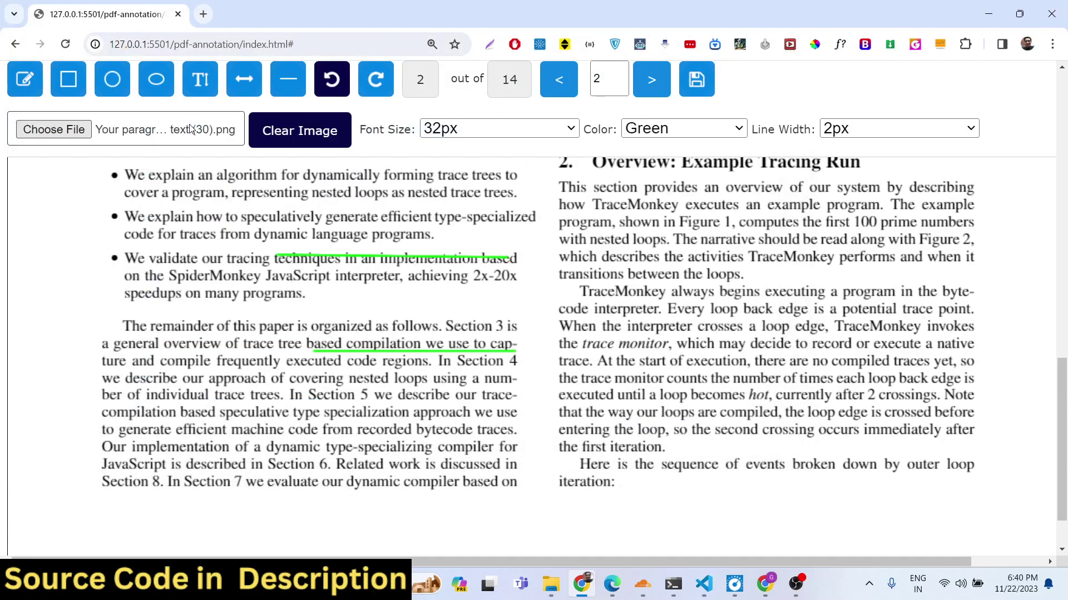
{"action": "scroll", "coordinate": [295, 271], "scroll_direction": "up", "scroll_amount": 15}
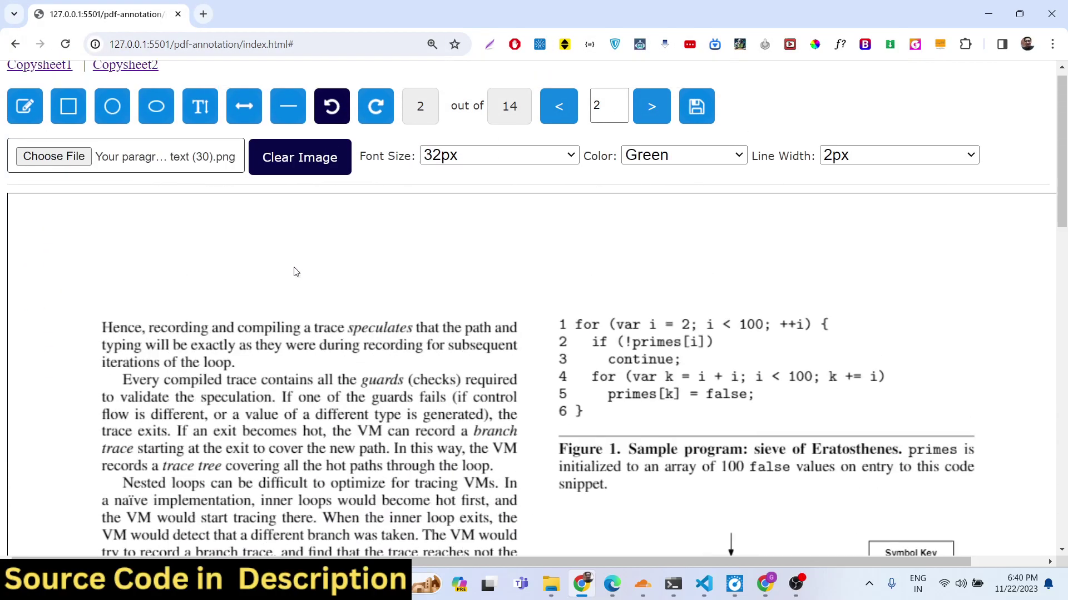
{"action": "left_click_drag", "start_coordinate": [332, 337], "coordinate": [351, 356]}
{"action": "left_click_drag", "start_coordinate": [413, 408], "coordinate": [412, 325]}
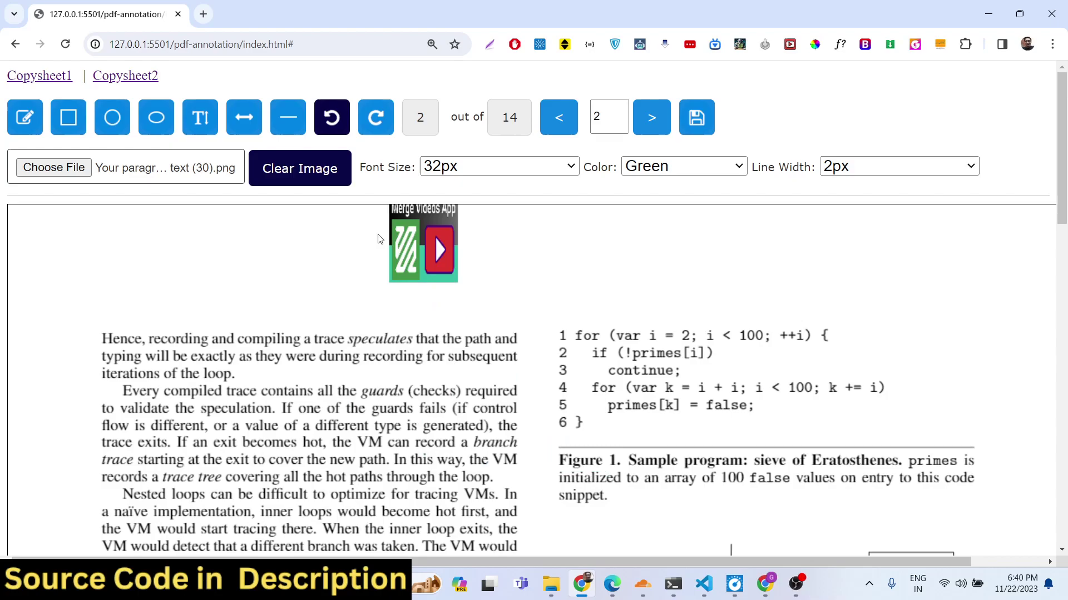
- Clear the image, insert Your paragraph text (25).png, and place the Video Recorder image over Figure 2
{"action": "left_click", "coordinate": [314, 171]}
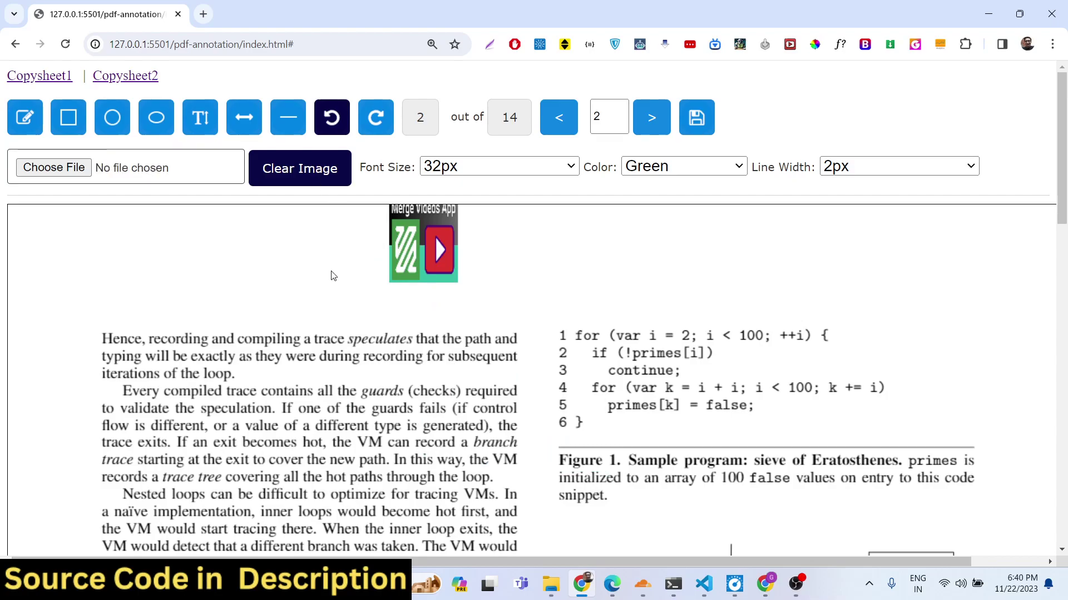
{"action": "left_click", "coordinate": [54, 167]}
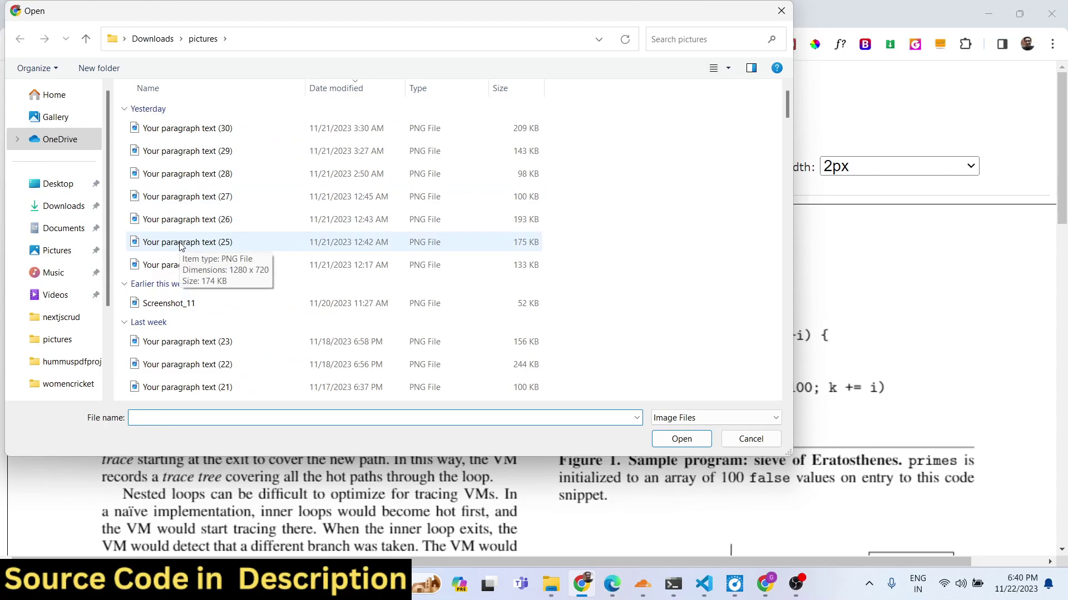
{"action": "double_click", "coordinate": [179, 246]}
{"action": "scroll", "coordinate": [403, 348], "scroll_direction": "down", "scroll_amount": 7}
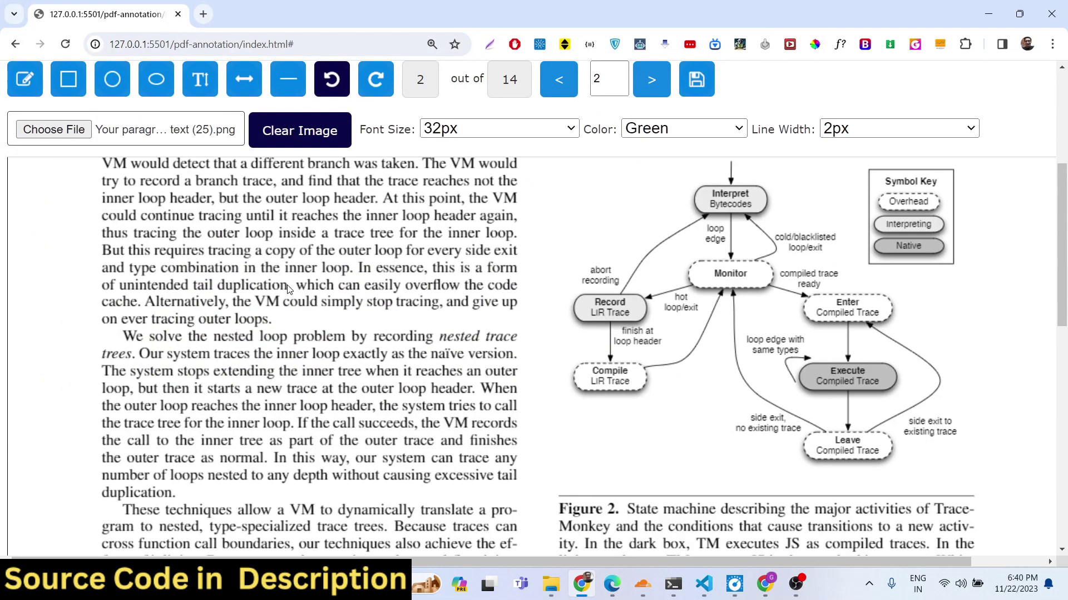
{"action": "left_click_drag", "start_coordinate": [403, 348], "coordinate": [569, 457]}
{"action": "left_click_drag", "start_coordinate": [390, 381], "coordinate": [733, 383]}
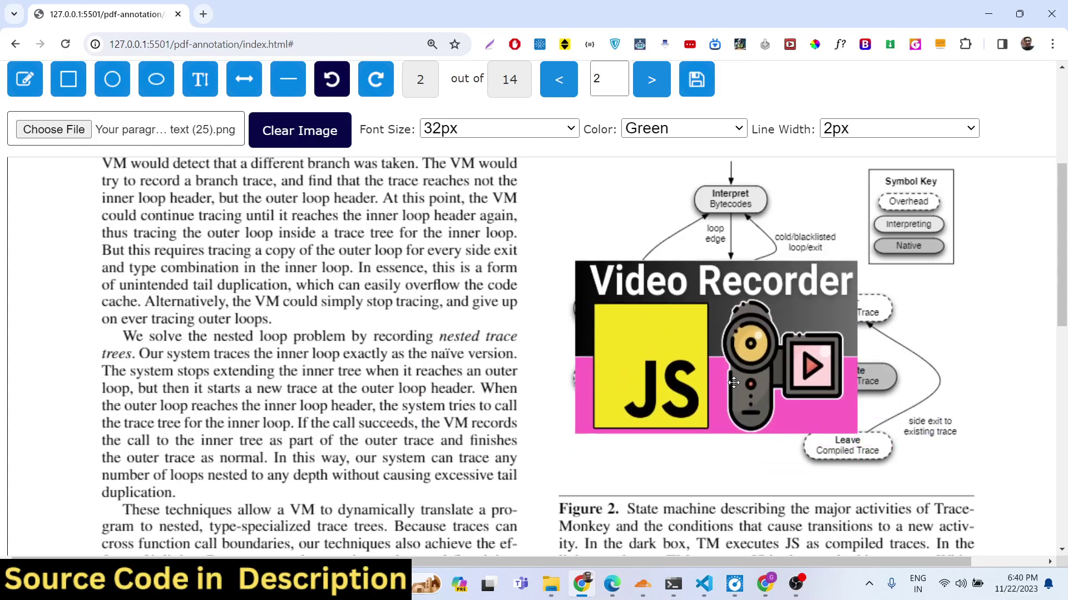
{"action": "scroll", "coordinate": [722, 288], "scroll_direction": "up", "scroll_amount": 7}
{"action": "scroll", "coordinate": [721, 289], "scroll_direction": "down", "scroll_amount": 7}
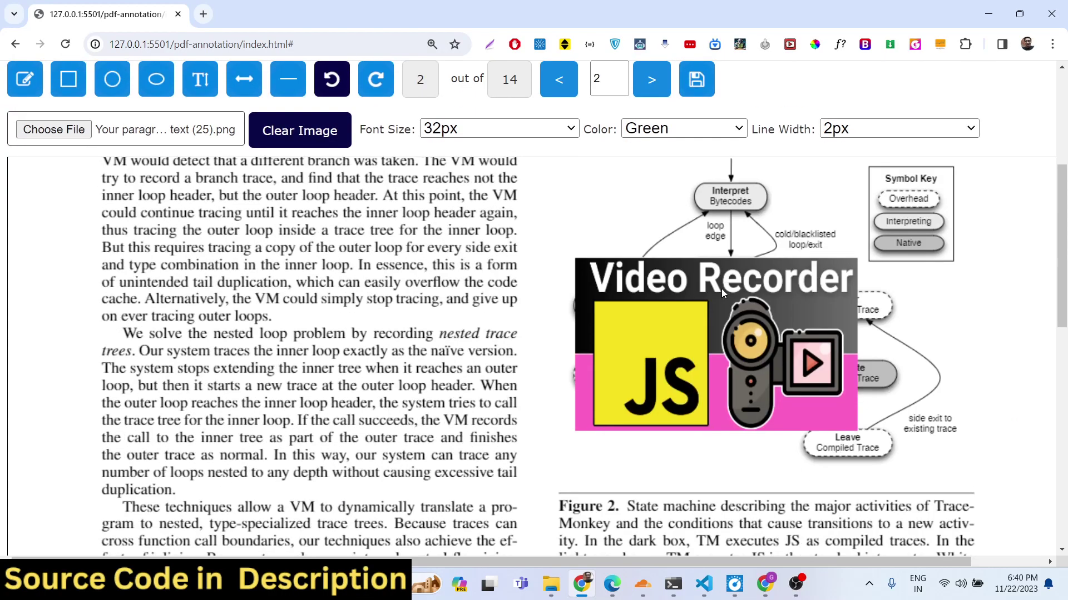
{"action": "scroll", "coordinate": [721, 289], "scroll_direction": "up", "scroll_amount": 1}
{"action": "scroll", "coordinate": [722, 292], "scroll_direction": "up", "scroll_amount": 5}
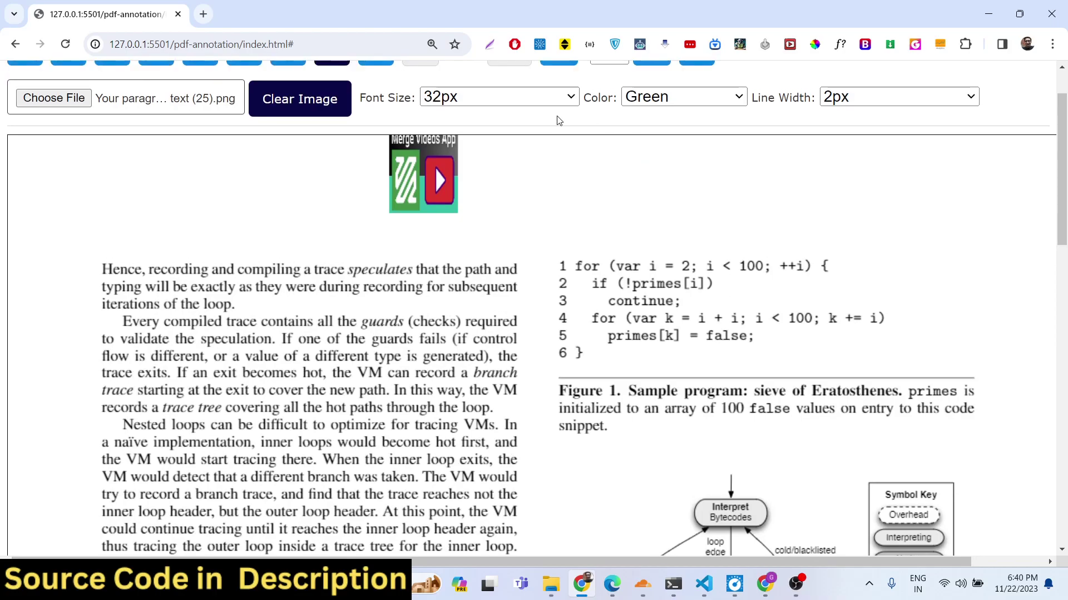
- Set line width to 8px and draw thick green lines over the 'Hence, recording' and 'compiled trace' lines
{"action": "left_click", "coordinate": [867, 98]}
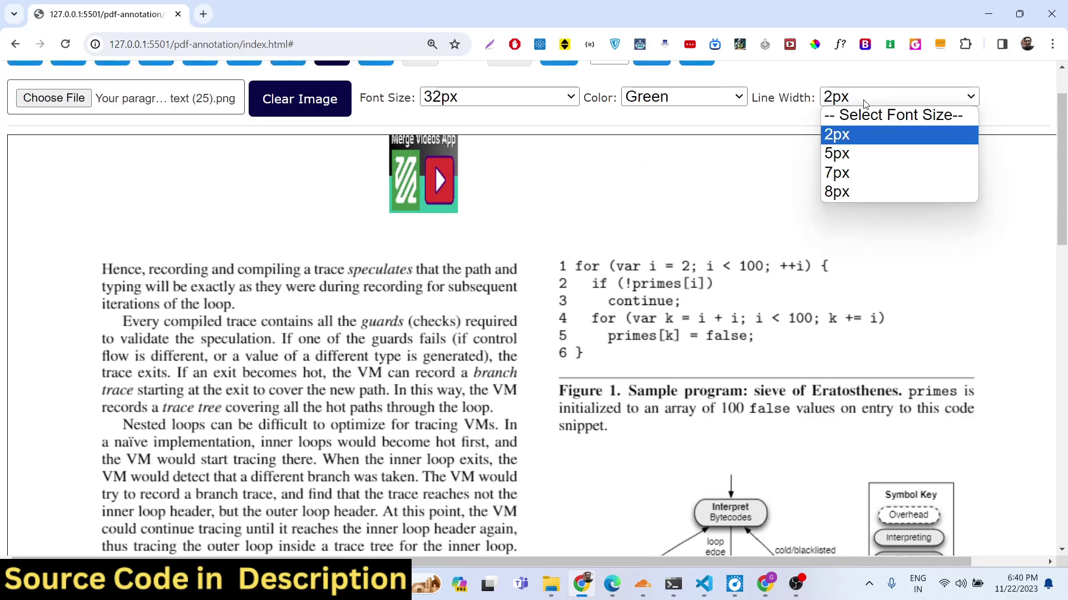
{"action": "left_click", "coordinate": [869, 192]}
{"action": "scroll", "coordinate": [328, 121], "scroll_direction": "up", "scroll_amount": 1}
{"action": "left_click", "coordinate": [289, 118]}
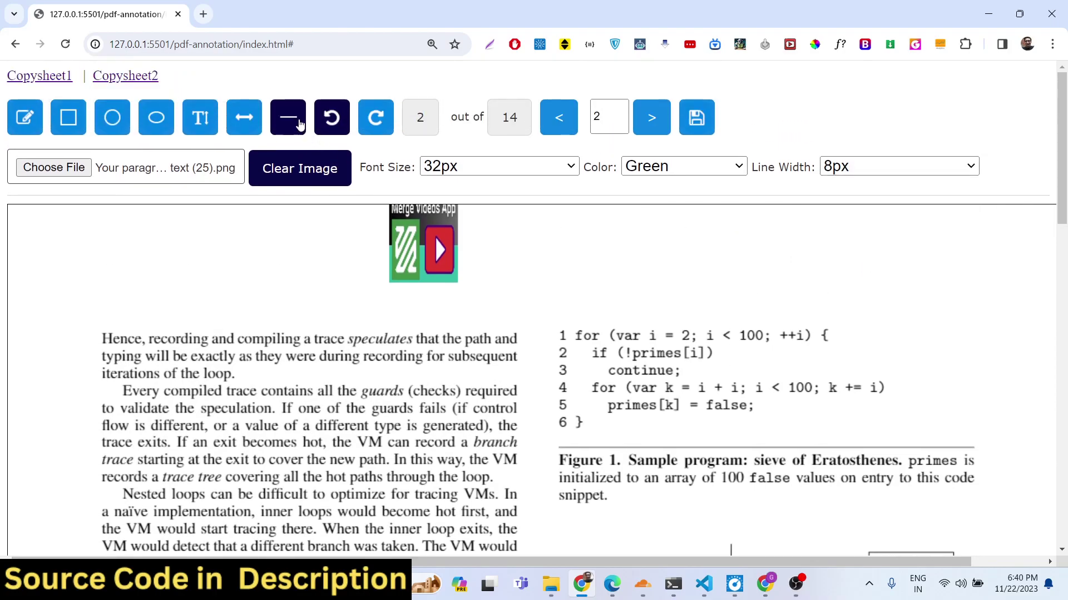
{"action": "left_click", "coordinate": [300, 168]}
{"action": "left_click_drag", "start_coordinate": [126, 339], "coordinate": [512, 340]}
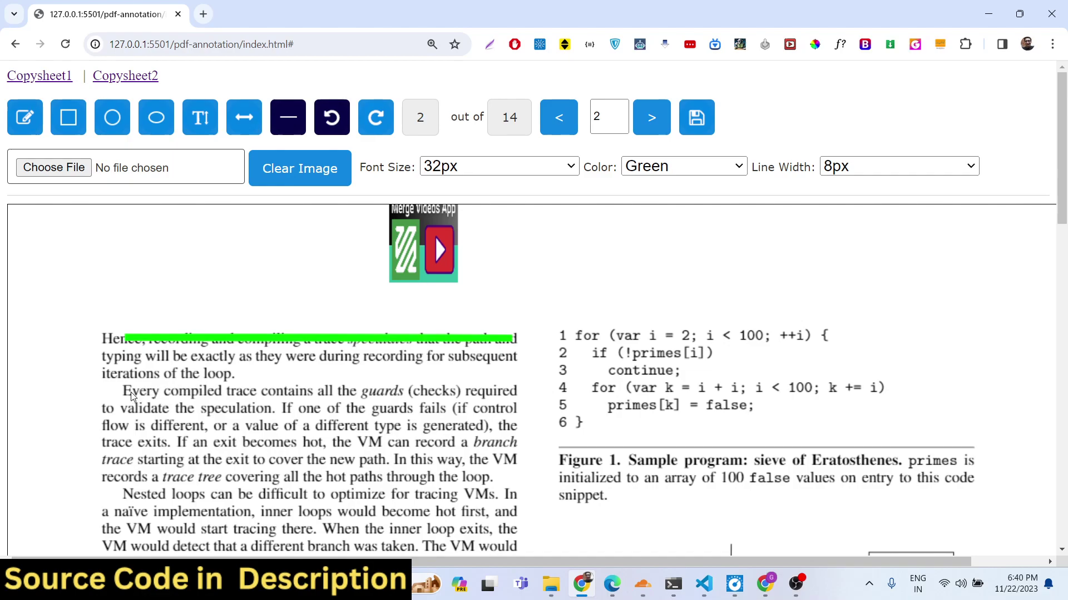
{"action": "left_click_drag", "start_coordinate": [174, 396], "coordinate": [349, 395]}
{"action": "left_click_drag", "start_coordinate": [460, 395], "coordinate": [504, 392]}
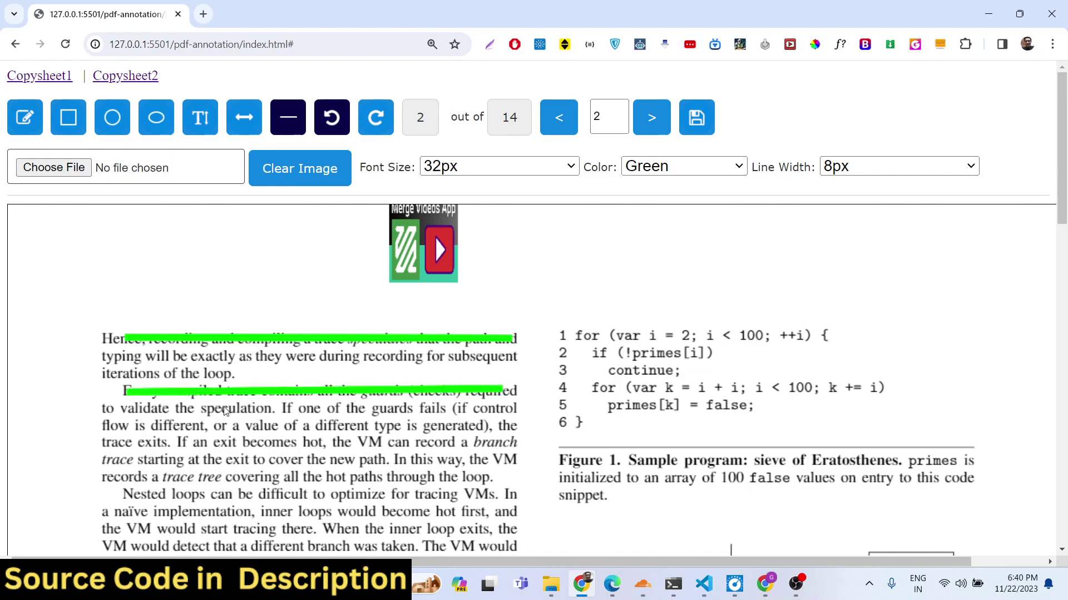
- Cover the optimization setting line in thick green, then save the annotated PDF as download (2).pdf
{"action": "scroll", "coordinate": [243, 395], "scroll_direction": "down", "scroll_amount": 6}
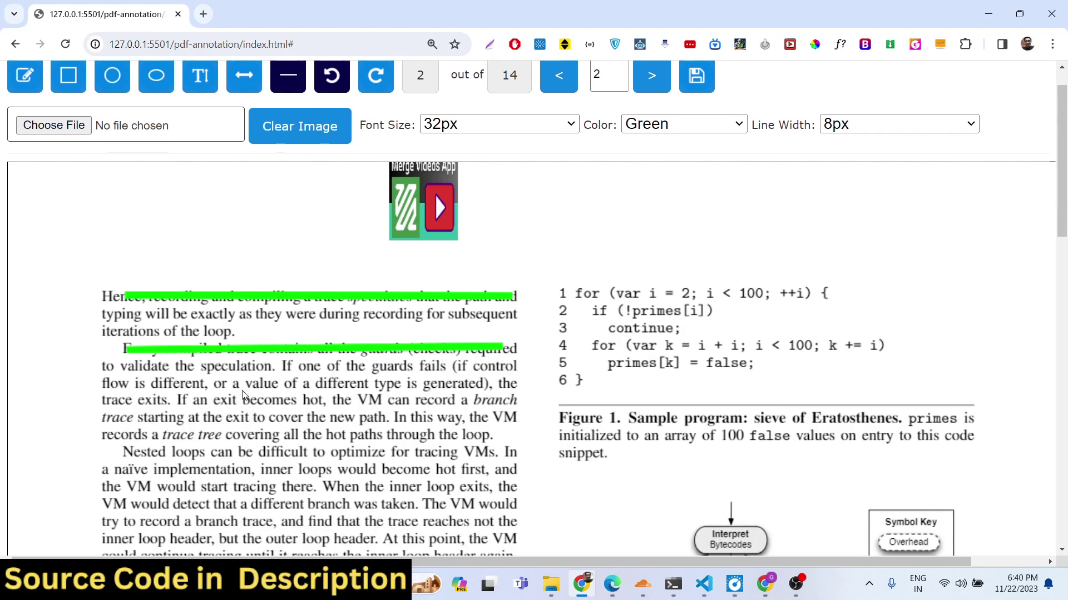
{"action": "scroll", "coordinate": [243, 396], "scroll_direction": "up", "scroll_amount": 6}
{"action": "scroll", "coordinate": [243, 396], "scroll_direction": "down", "scroll_amount": 12}
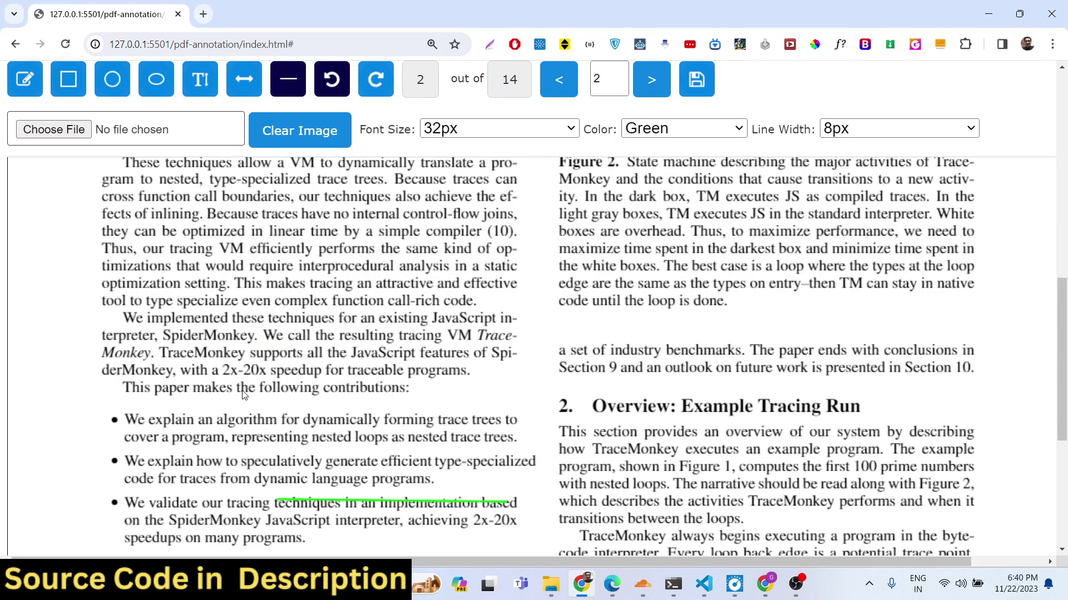
{"action": "scroll", "coordinate": [243, 396], "scroll_direction": "up", "scroll_amount": 12}
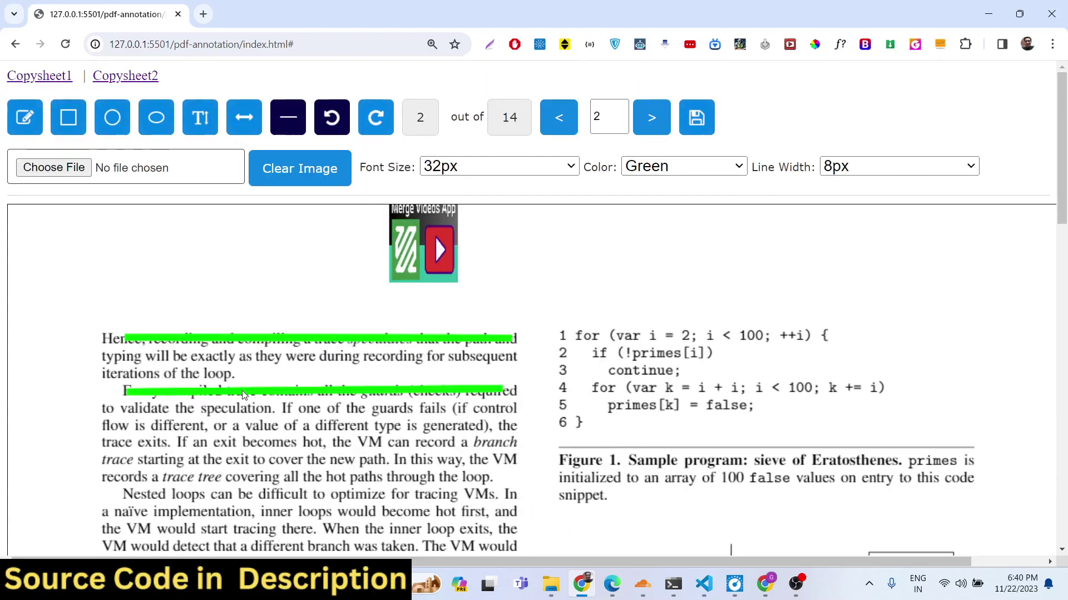
{"action": "scroll", "coordinate": [243, 395], "scroll_direction": "down", "scroll_amount": 10}
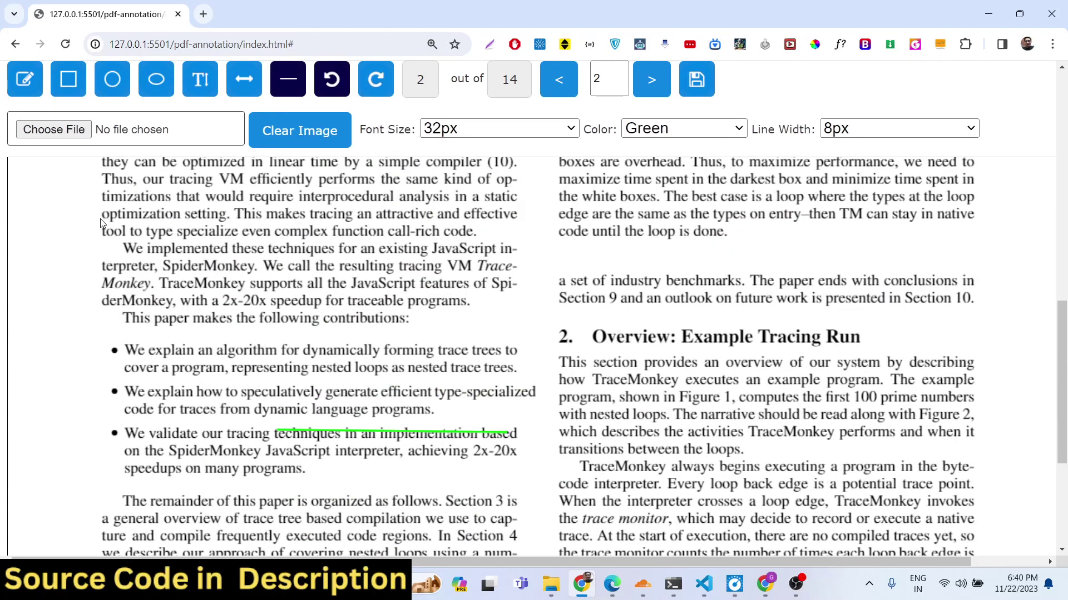
{"action": "left_click_drag", "start_coordinate": [172, 225], "coordinate": [502, 215]}
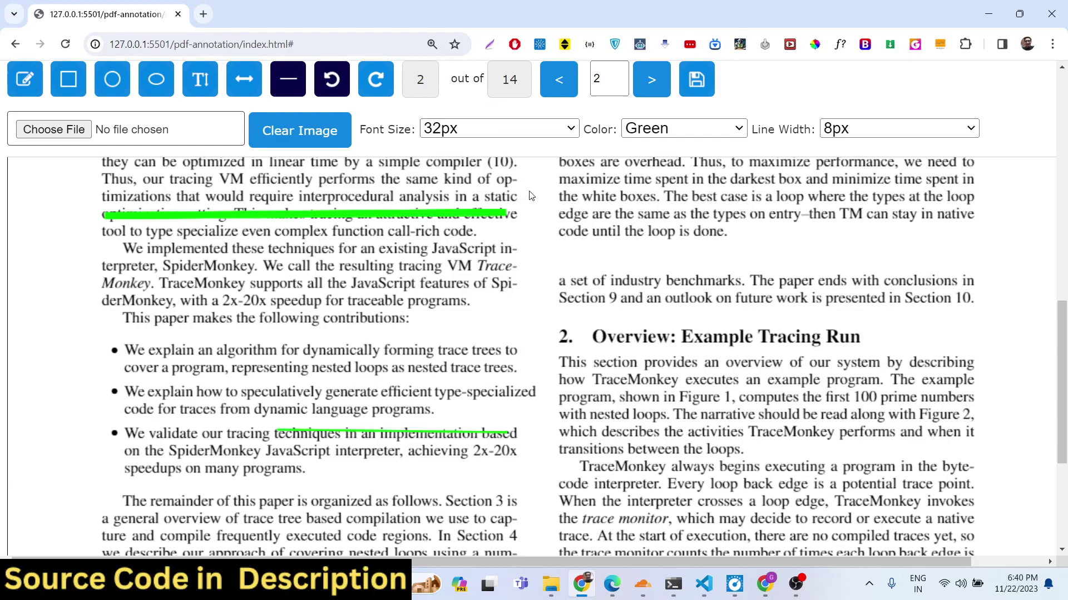
{"action": "scroll", "coordinate": [556, 234], "scroll_direction": "up", "scroll_amount": 15}
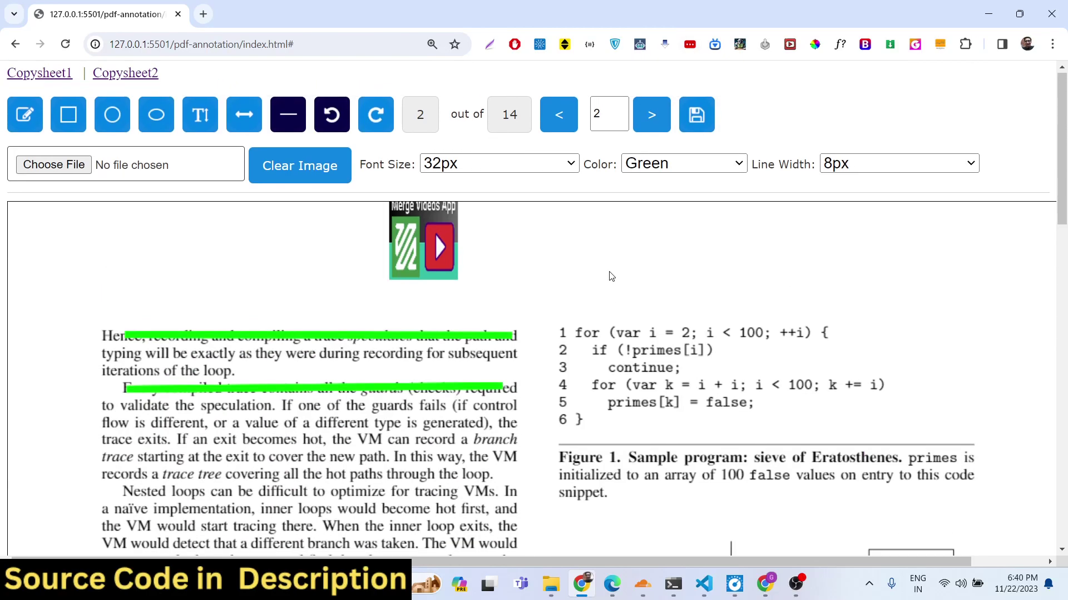
{"action": "scroll", "coordinate": [654, 212], "scroll_direction": "down", "scroll_amount": 2}
{"action": "scroll", "coordinate": [653, 213], "scroll_direction": "up", "scroll_amount": 1}
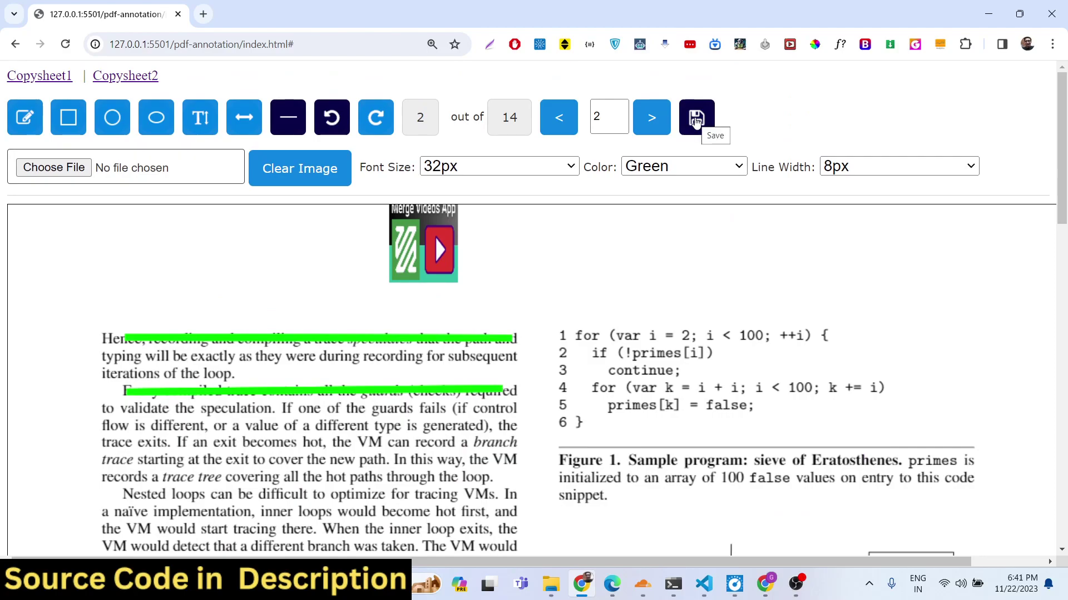
{"action": "left_click", "coordinate": [696, 120]}
{"action": "left_click", "coordinate": [599, 132]}
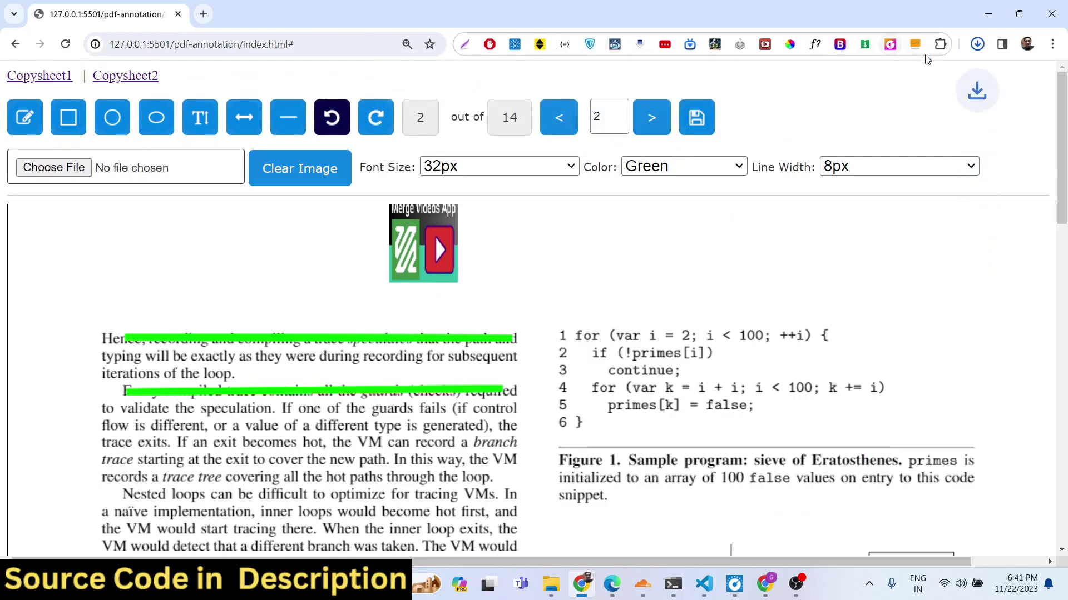
- Open download (2).pdf, loop the paper title in red, and scroll through page 1's annotations
{"action": "left_click", "coordinate": [864, 79]}
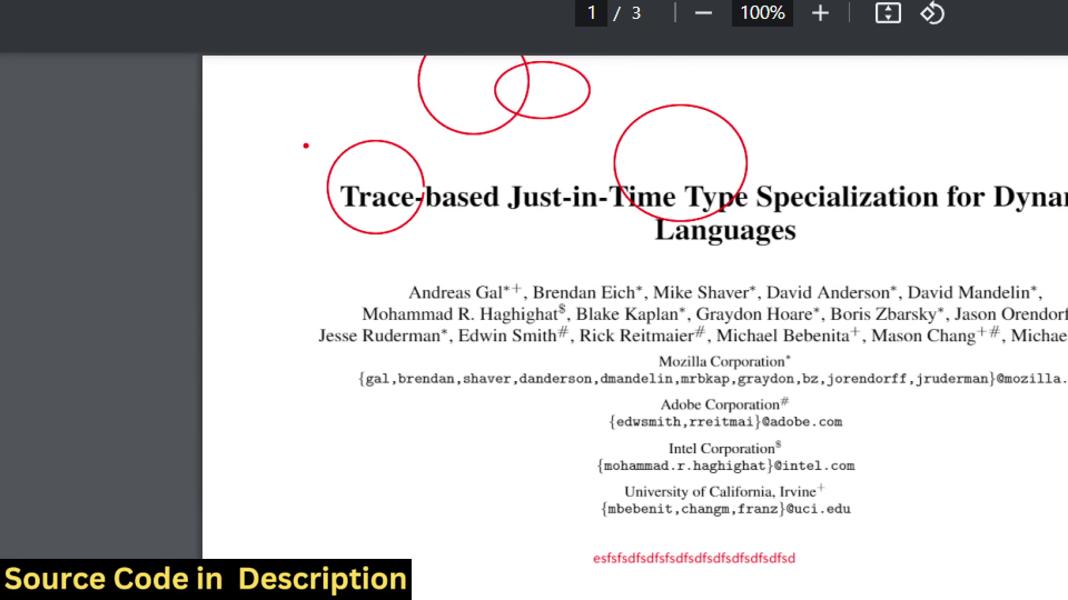
{"action": "left_click_drag", "start_coordinate": [314, 124], "coordinate": [374, 240]}
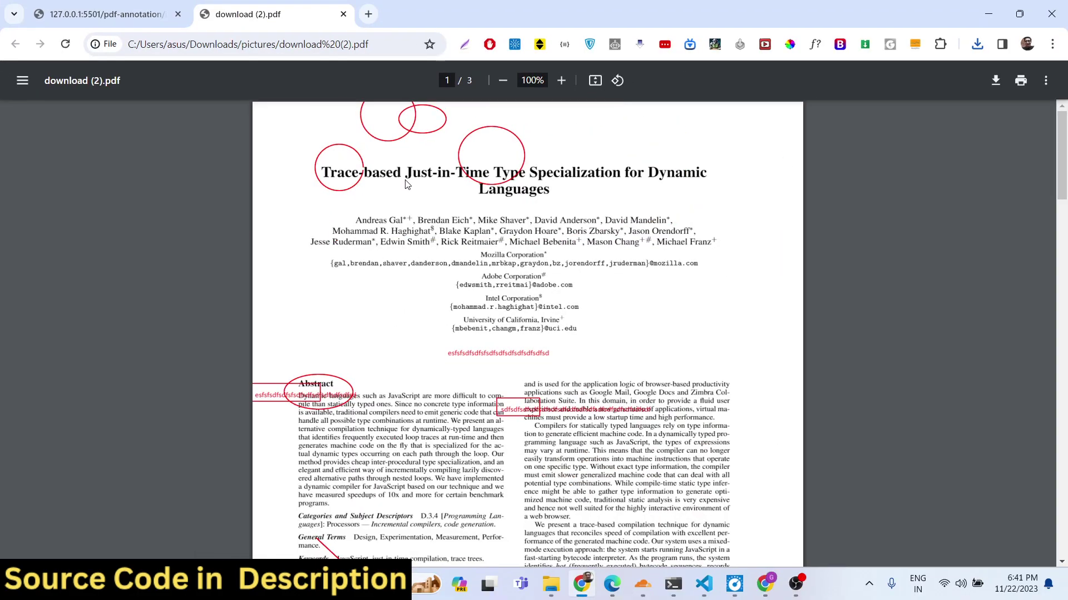
{"action": "scroll", "coordinate": [405, 185], "scroll_direction": "down", "scroll_amount": 8}
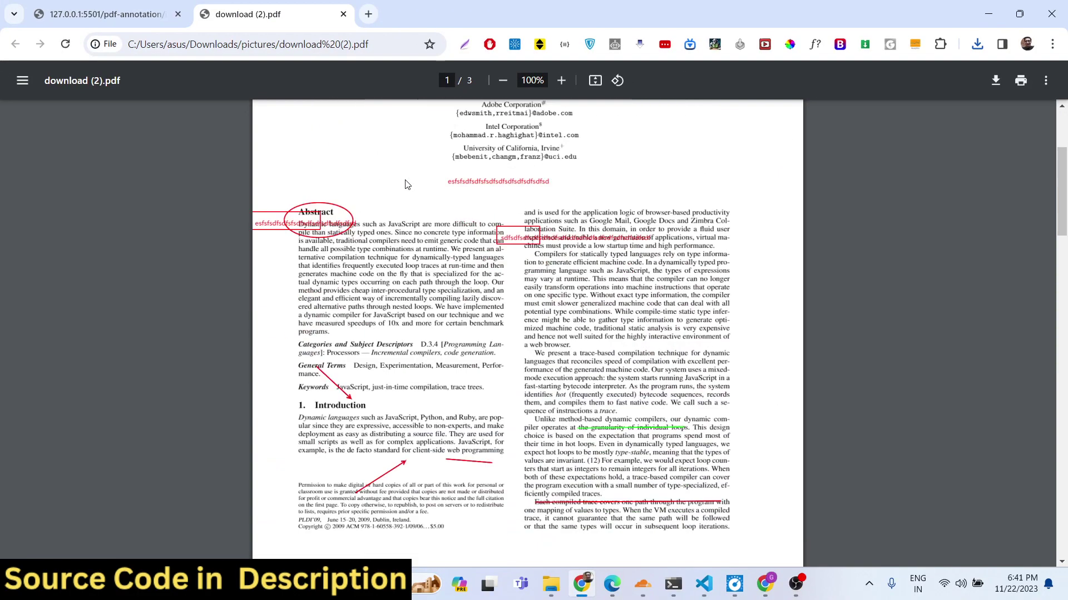
{"action": "scroll", "coordinate": [406, 184], "scroll_direction": "up", "scroll_amount": 5}
{"action": "scroll", "coordinate": [406, 185], "scroll_direction": "down", "scroll_amount": 10}
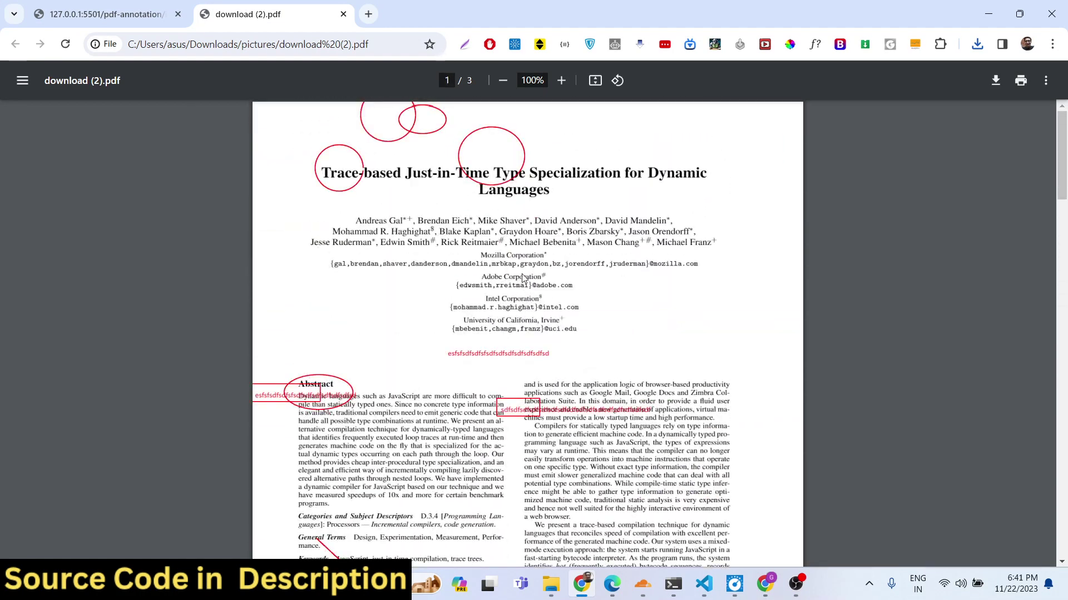
- Back in the annotator, page forward through the annotated paper to its last page, 14
{"action": "left_click", "coordinate": [111, 14]}
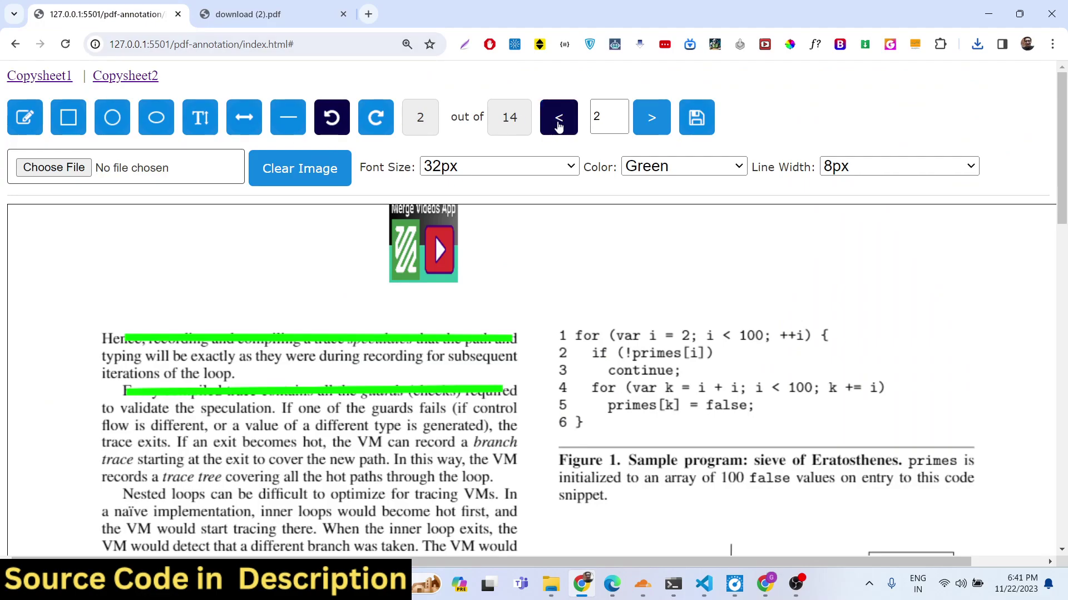
{"action": "left_click", "coordinate": [651, 129]}
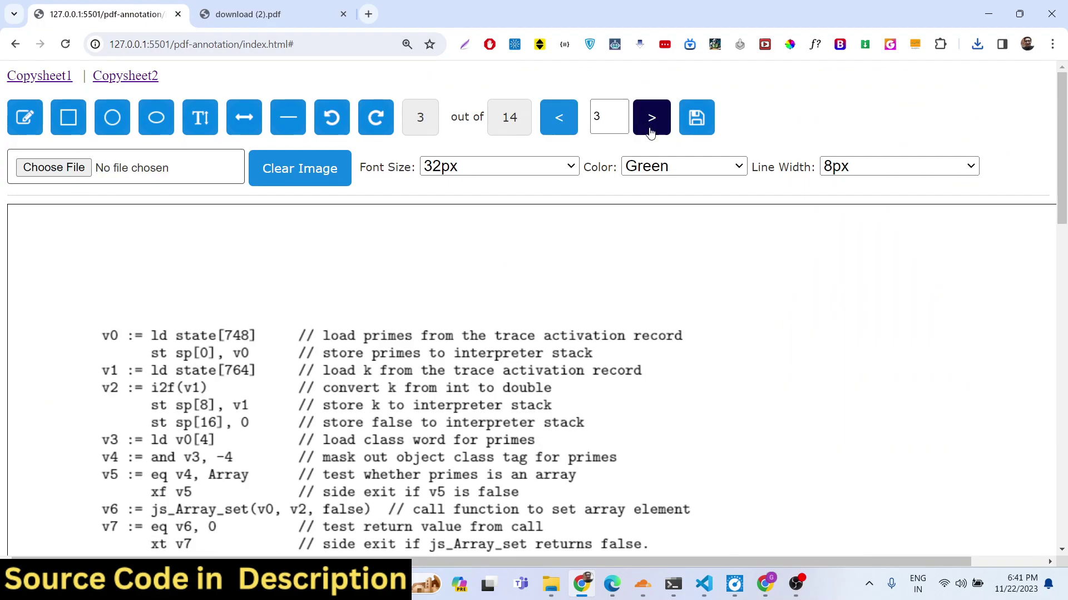
{"action": "left_click", "coordinate": [650, 129]}
{"action": "triple_click", "coordinate": [650, 129]}
{"action": "double_click", "coordinate": [651, 129]}
{"action": "double_click", "coordinate": [651, 129]}
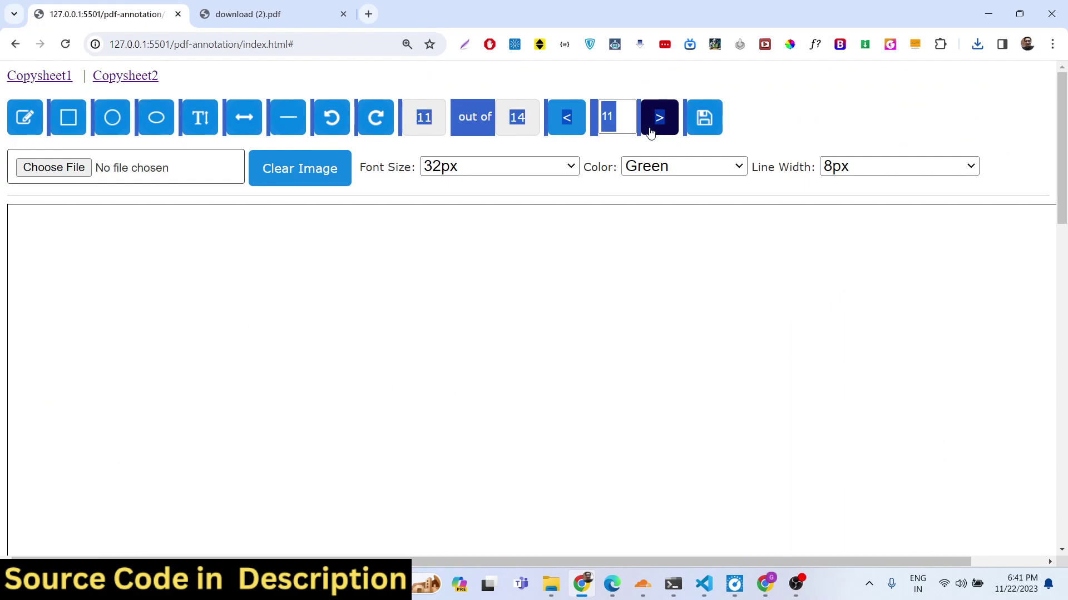
{"action": "triple_click", "coordinate": [651, 129]}
{"action": "left_click", "coordinate": [650, 129]}
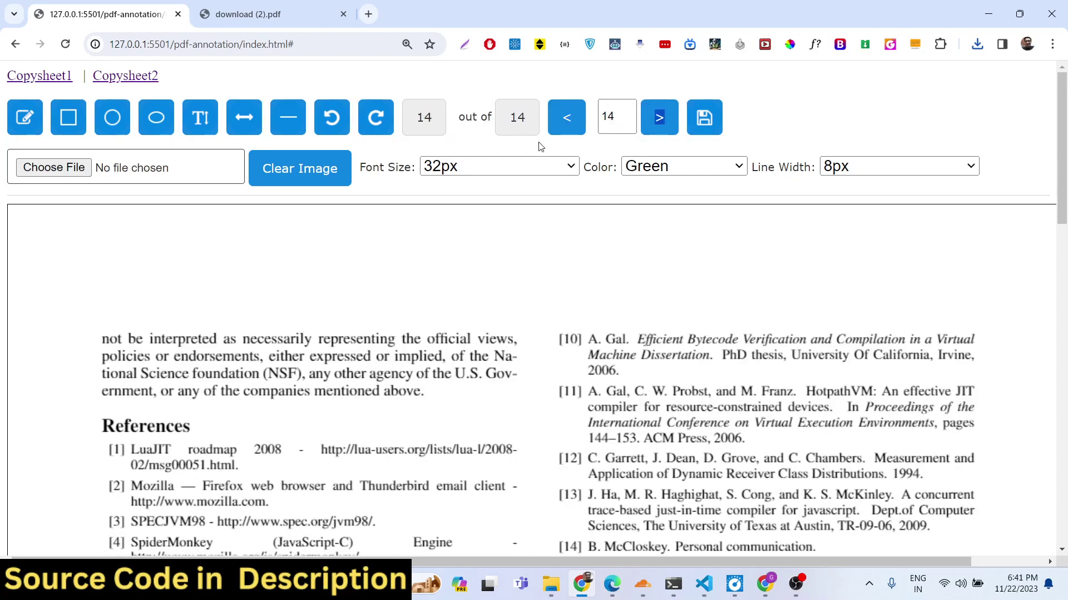
- Start saving the annotated PDF, cancel the confirmation, and open download (3).pdf
{"action": "left_click", "coordinate": [704, 119]}
{"action": "left_click", "coordinate": [641, 132]}
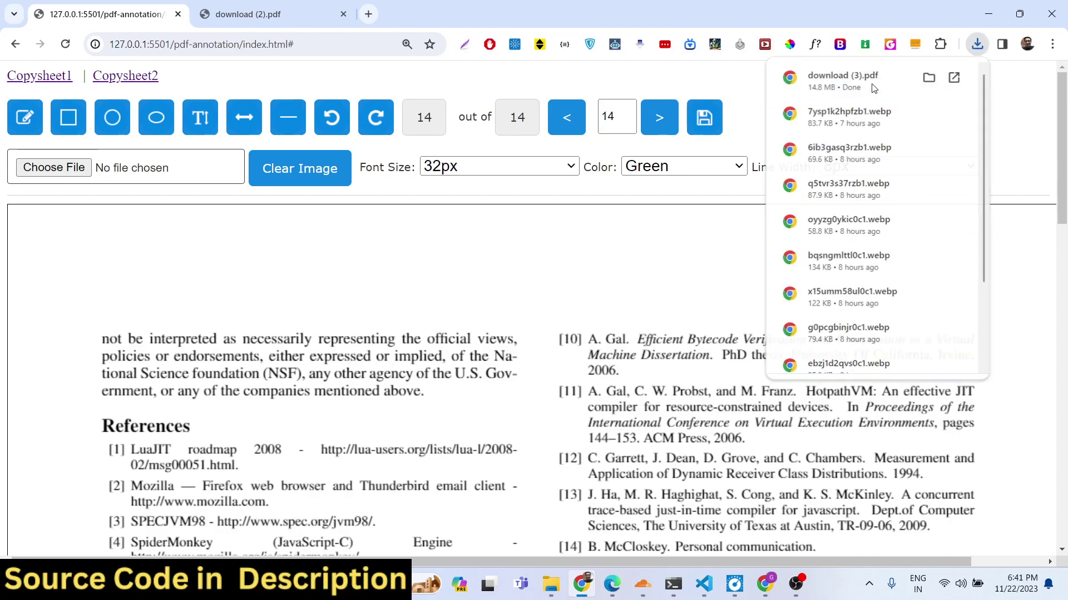
{"action": "left_click", "coordinate": [873, 87]}
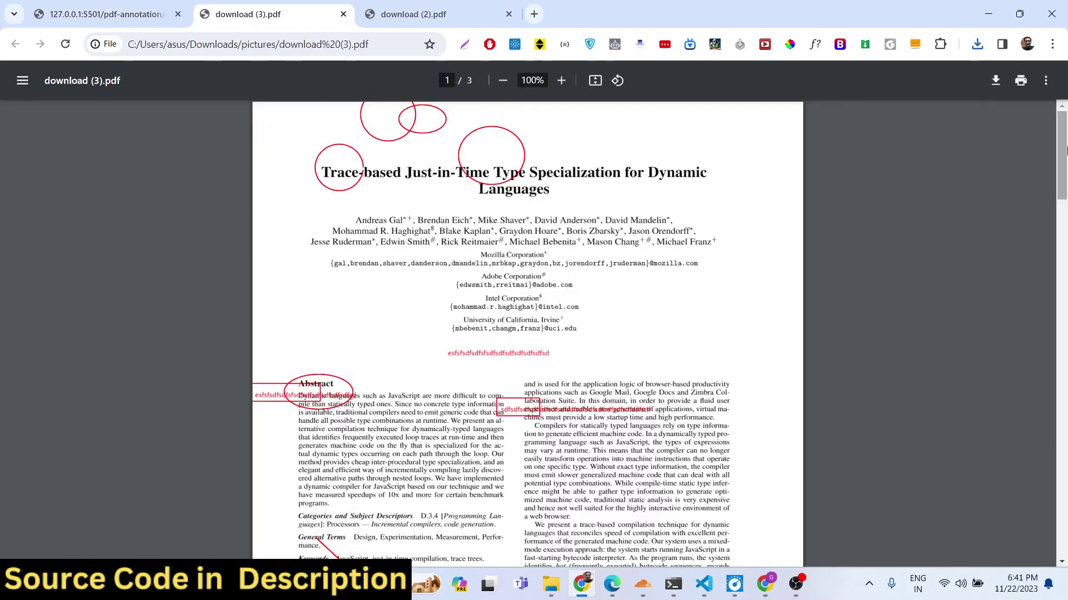
{"action": "mouse_move", "coordinate": [1062, 150]}
{"action": "left_mouse_down"}
{"action": "mouse_move", "coordinate": [1062, 517]}
{"action": "mouse_move", "coordinate": [1062, 150]}
{"action": "left_mouse_up"}
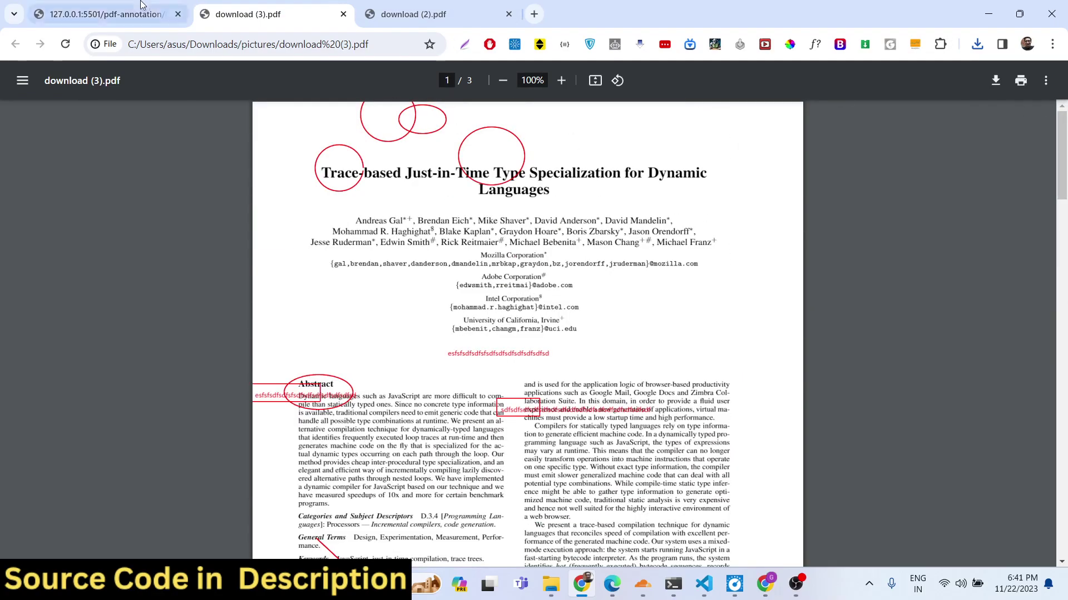
- In the annotation app, page back through the paper to its first page
{"action": "left_click", "coordinate": [106, 14]}
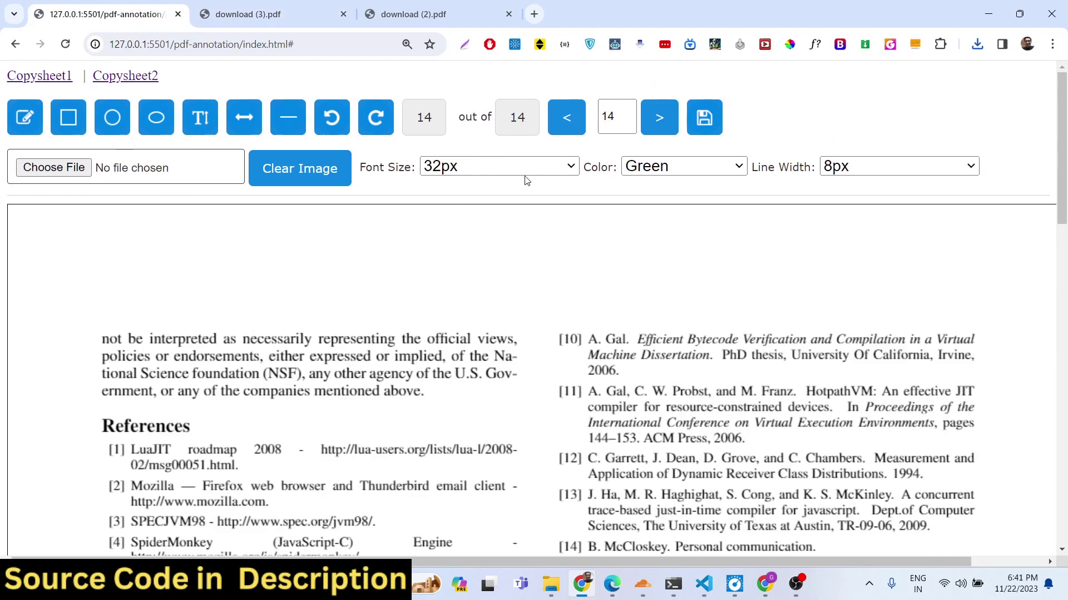
{"action": "triple_click", "coordinate": [568, 111]}
{"action": "triple_click", "coordinate": [569, 111]}
{"action": "triple_click", "coordinate": [568, 111]}
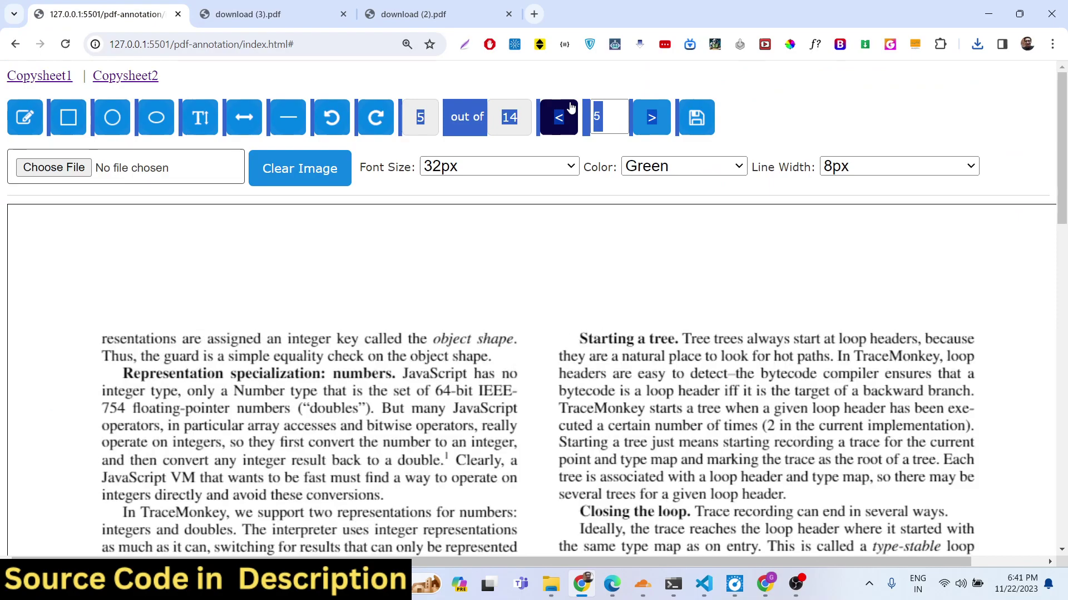
{"action": "triple_click", "coordinate": [568, 111]}
{"action": "left_click", "coordinate": [568, 112]}
{"action": "left_click", "coordinate": [556, 310]}
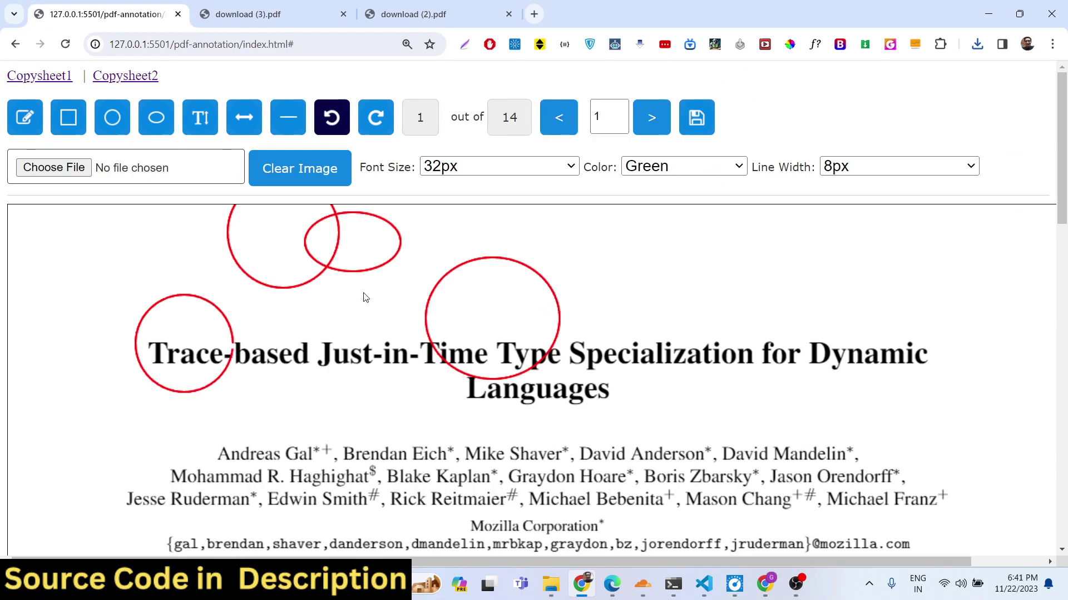
- Review page 1 of the paper, then bring VS Code to the front
{"action": "scroll", "coordinate": [365, 298], "scroll_direction": "down", "scroll_amount": 5}
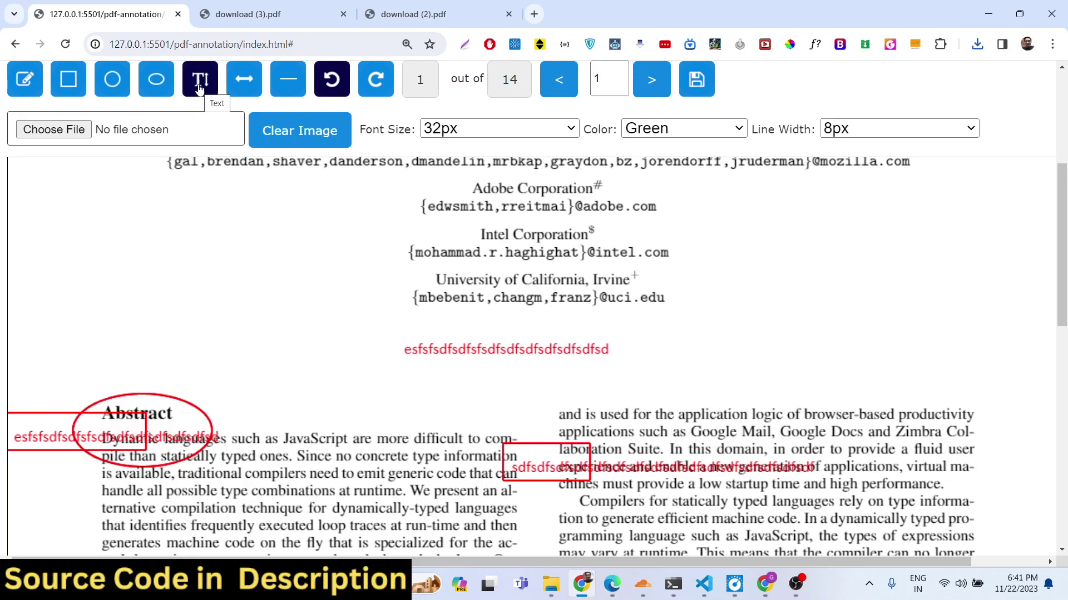
{"action": "scroll", "coordinate": [228, 252], "scroll_direction": "up", "scroll_amount": 6}
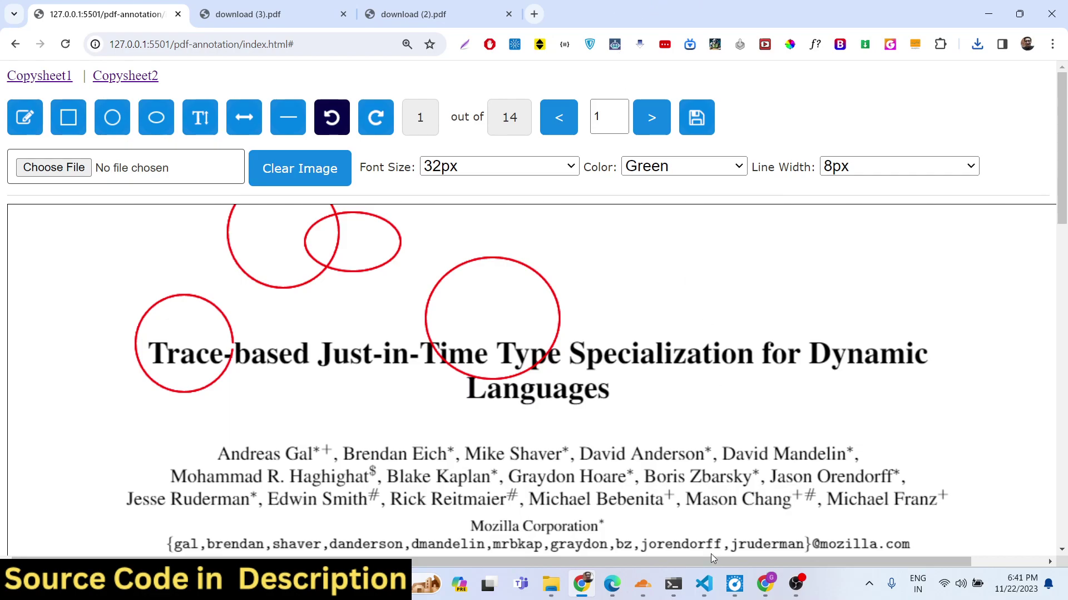
{"action": "mouse_move", "coordinate": [704, 584]}
{"action": "left_click", "coordinate": [952, 512]}
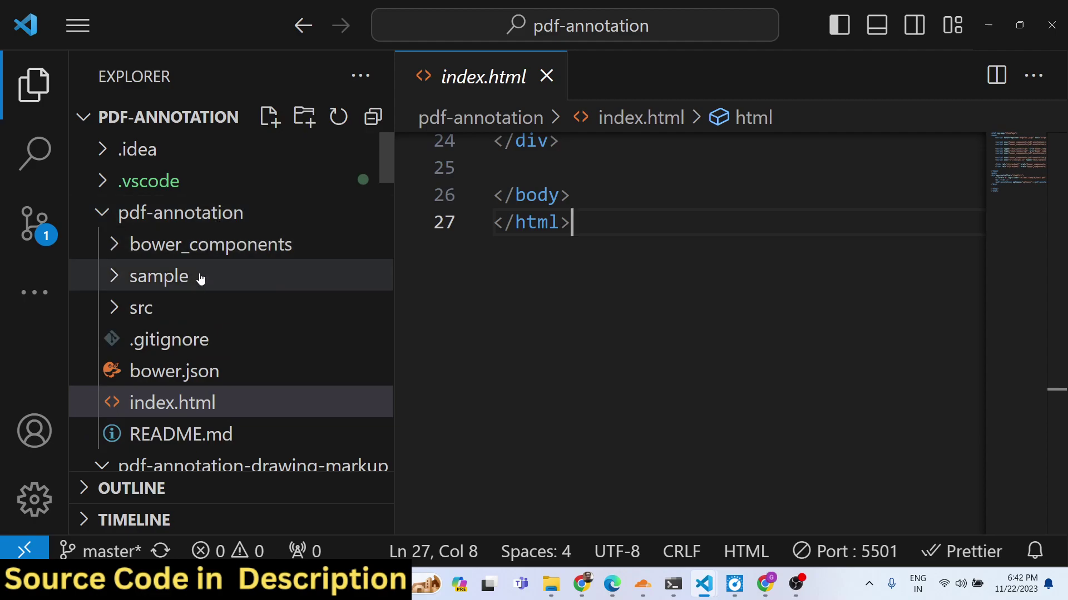
- Serve index.html with Open with Live Server and scroll the Customer Approval copy sheet
{"action": "left_click", "coordinate": [197, 405]}
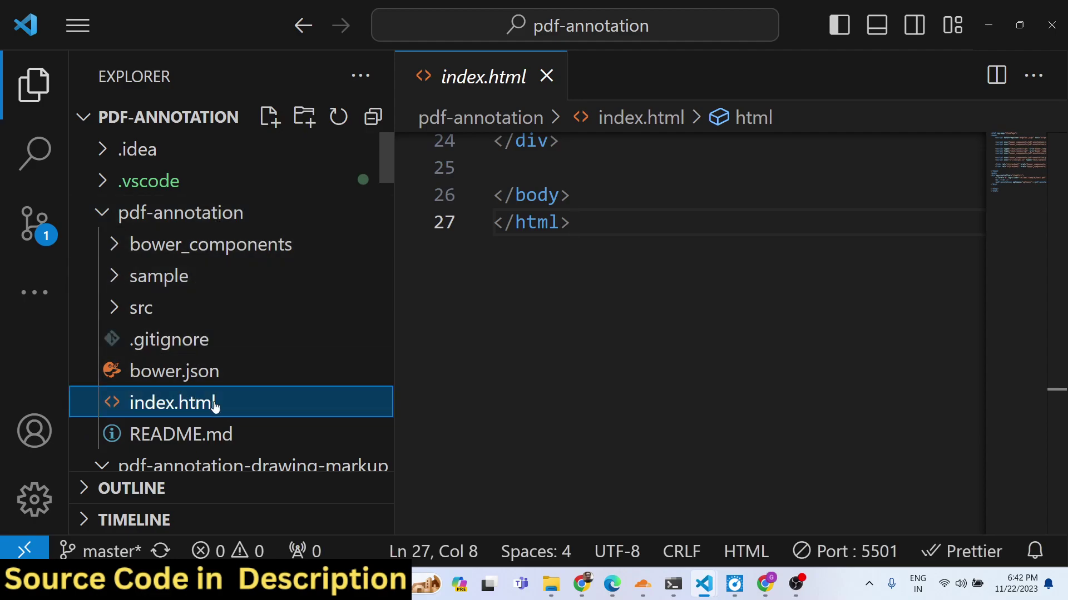
{"action": "right_click", "coordinate": [564, 300]}
{"action": "scroll", "coordinate": [639, 406], "scroll_direction": "down", "scroll_amount": 4}
{"action": "left_click", "coordinate": [658, 451]}
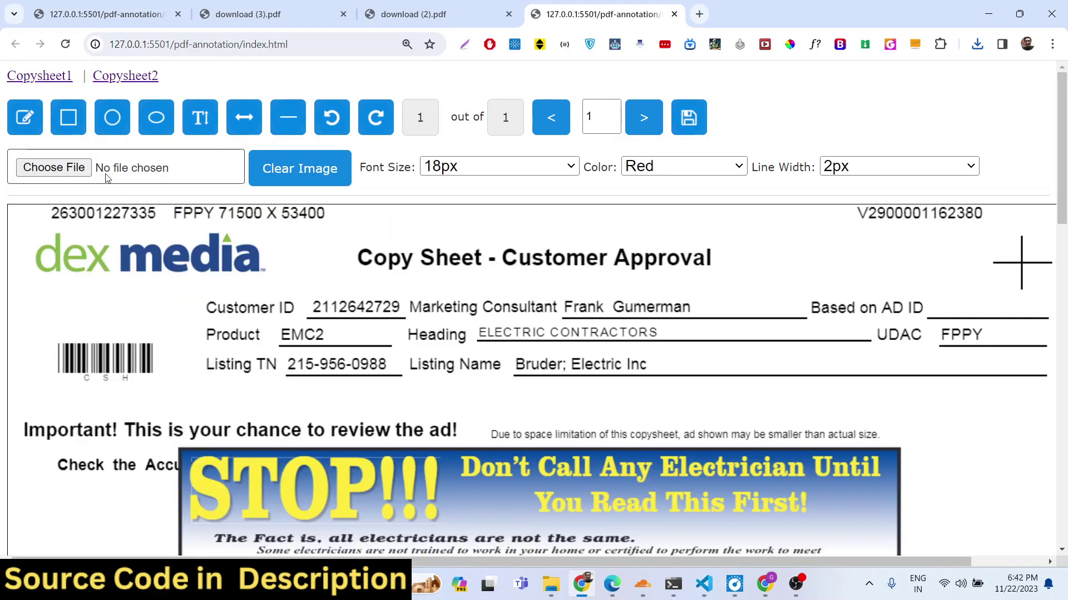
{"action": "scroll", "coordinate": [206, 325], "scroll_direction": "down", "scroll_amount": 10}
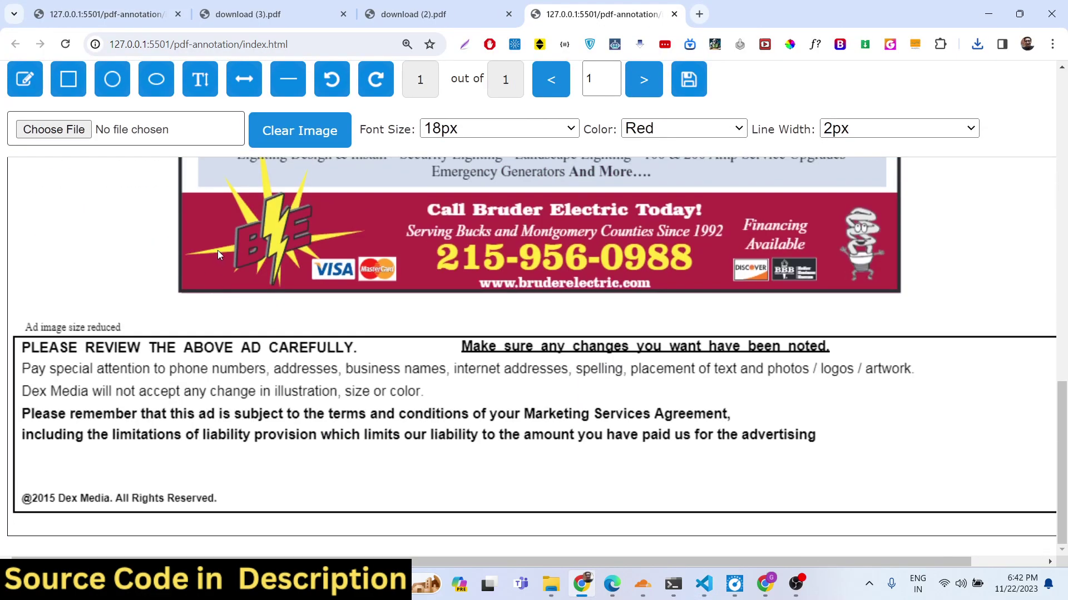
- Back in VS Code, expand the sample folder and open test1.pdf
{"action": "mouse_move", "coordinate": [704, 584]}
{"action": "left_click", "coordinate": [973, 506]}
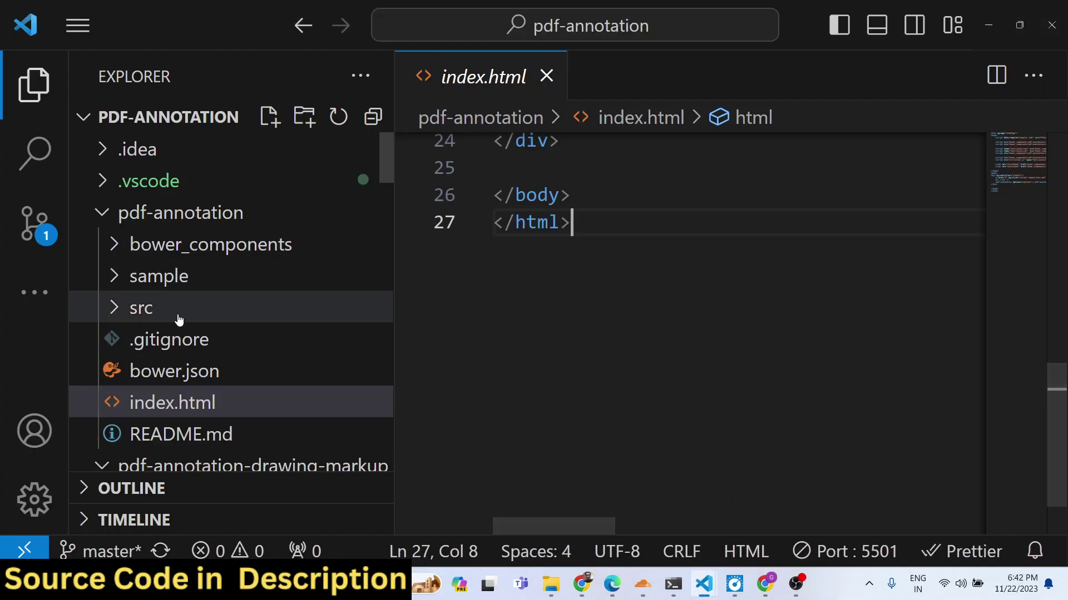
{"action": "left_click", "coordinate": [189, 289]}
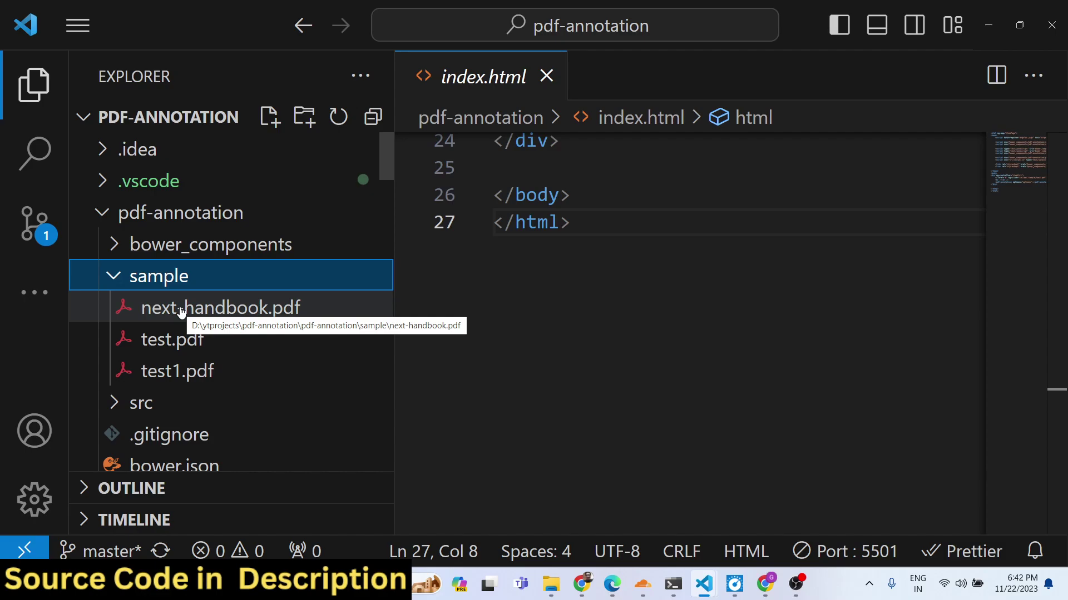
{"action": "left_click", "coordinate": [186, 375]}
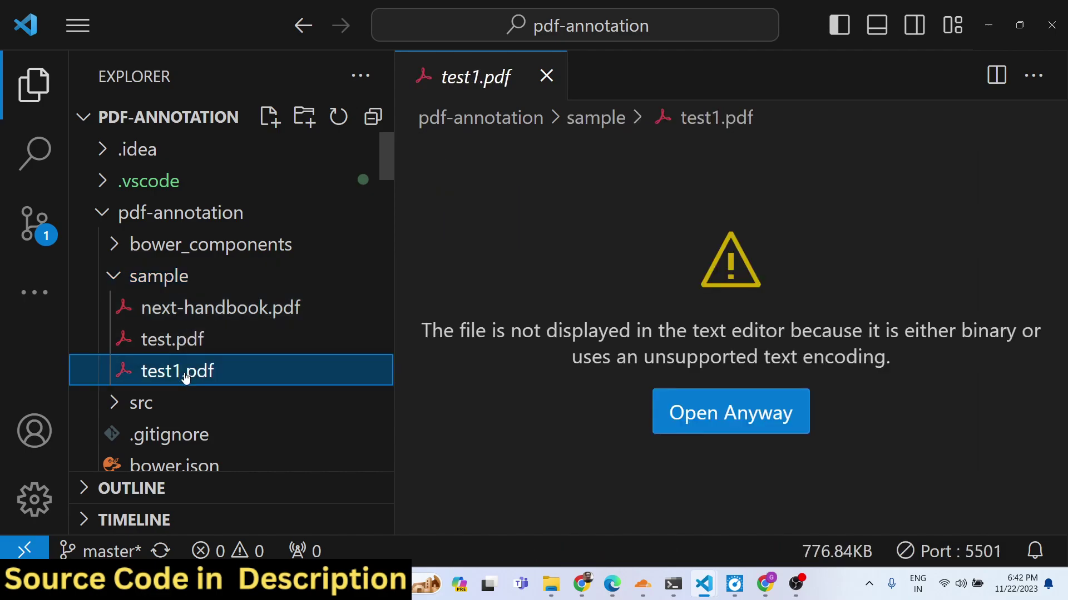
- Open index.html, then expand the src folder and open script.js in the editor
{"action": "scroll", "coordinate": [179, 394], "scroll_direction": "down", "scroll_amount": 3}
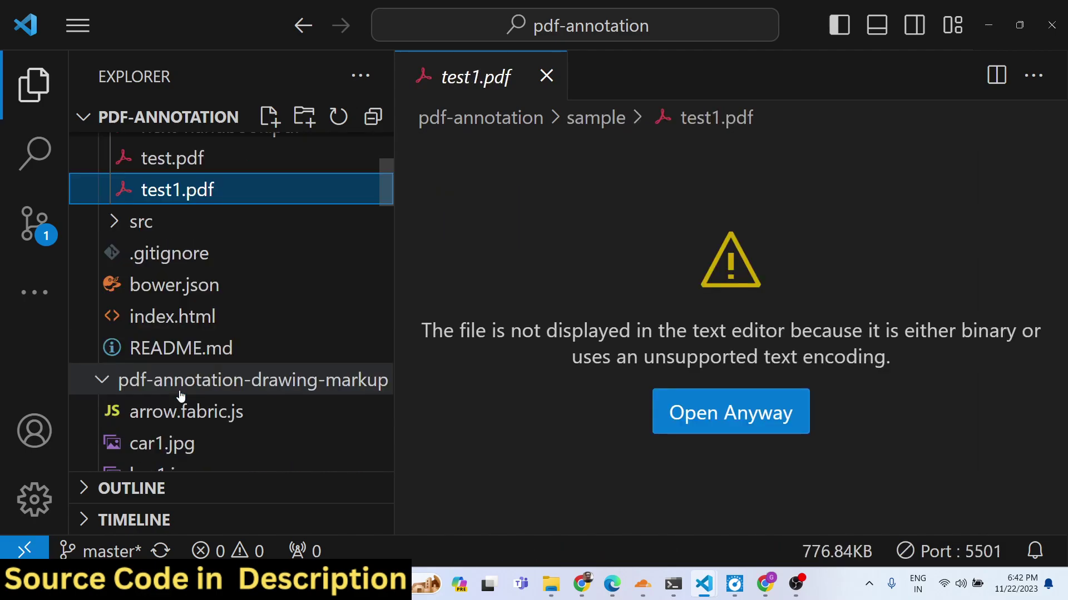
{"action": "left_click", "coordinate": [198, 317]}
{"action": "scroll", "coordinate": [795, 375], "scroll_direction": "up", "scroll_amount": 3}
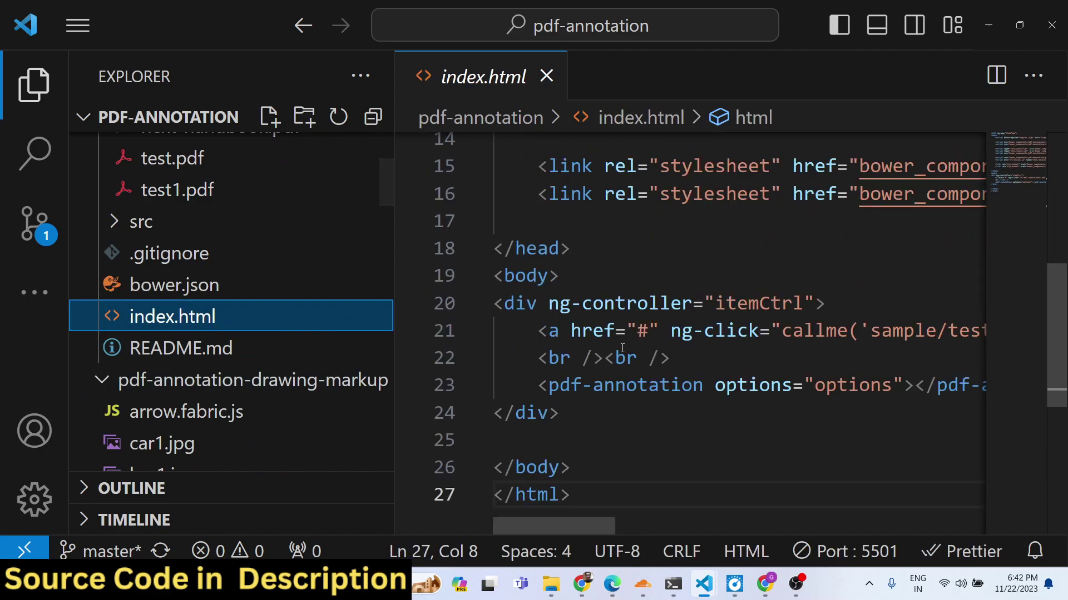
{"action": "scroll", "coordinate": [795, 376], "scroll_direction": "up", "scroll_amount": 2}
{"action": "scroll", "coordinate": [795, 375], "scroll_direction": "up", "scroll_amount": 2}
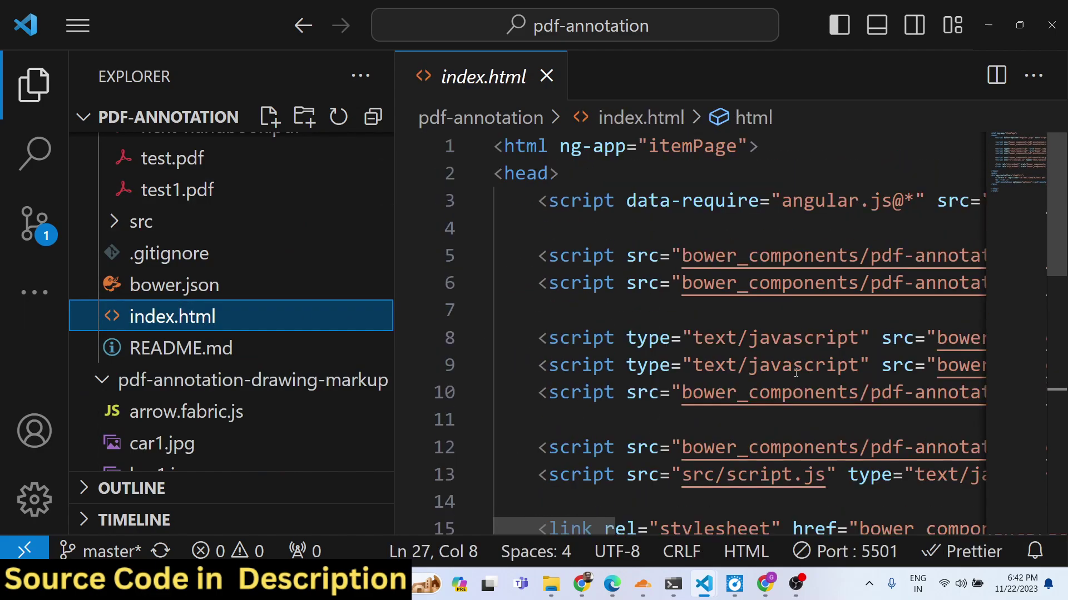
{"action": "scroll", "coordinate": [795, 375], "scroll_direction": "down", "scroll_amount": 3}
{"action": "left_click", "coordinate": [206, 223]}
{"action": "left_click", "coordinate": [200, 254]}
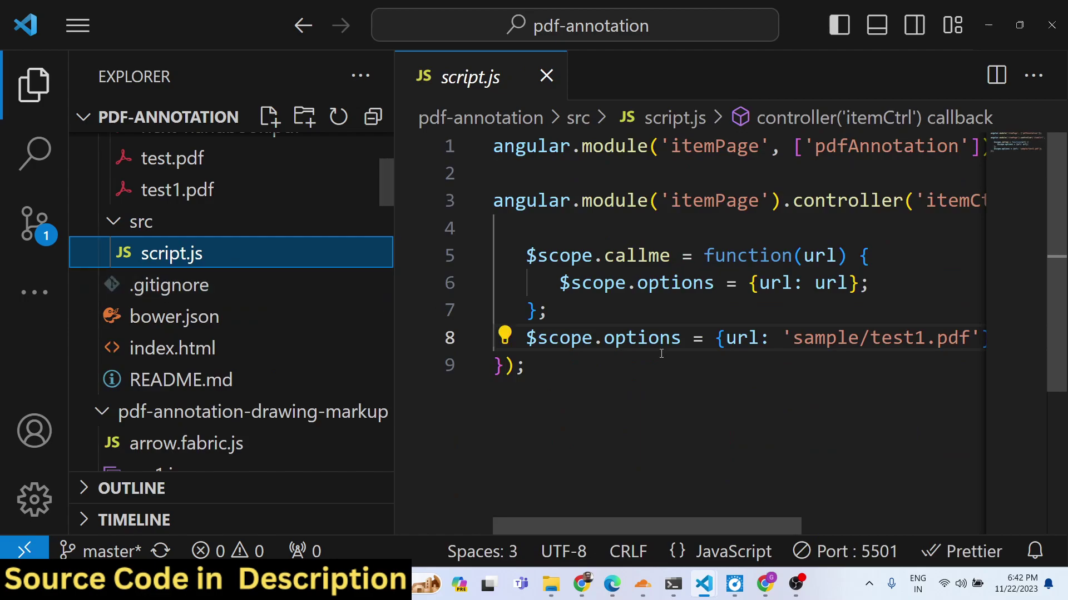
- In script.js, replace test1 in the sample PDF path with next-handbook
{"action": "double_click", "coordinate": [883, 338]}
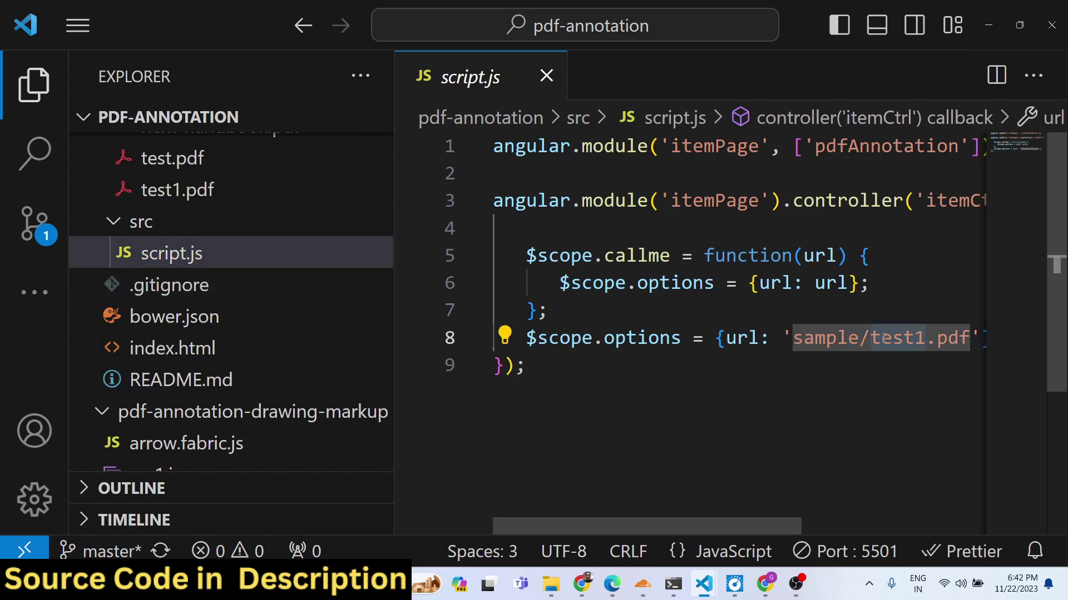
{"action": "scroll", "coordinate": [250, 286], "scroll_direction": "up", "scroll_amount": 3}
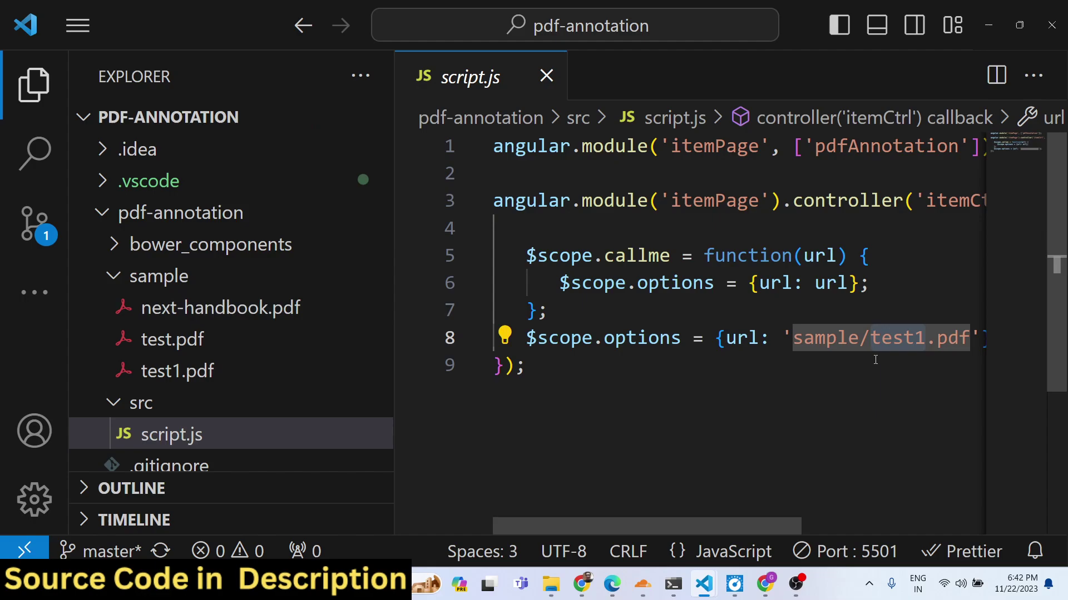
{"action": "key", "text": "BackSpace"}
{"action": "key", "text": "BackSpace"}
{"action": "key", "text": "BackSpace"}
{"action": "key", "text": "BackSpace"}
{"action": "key", "text": "BackSpace"}
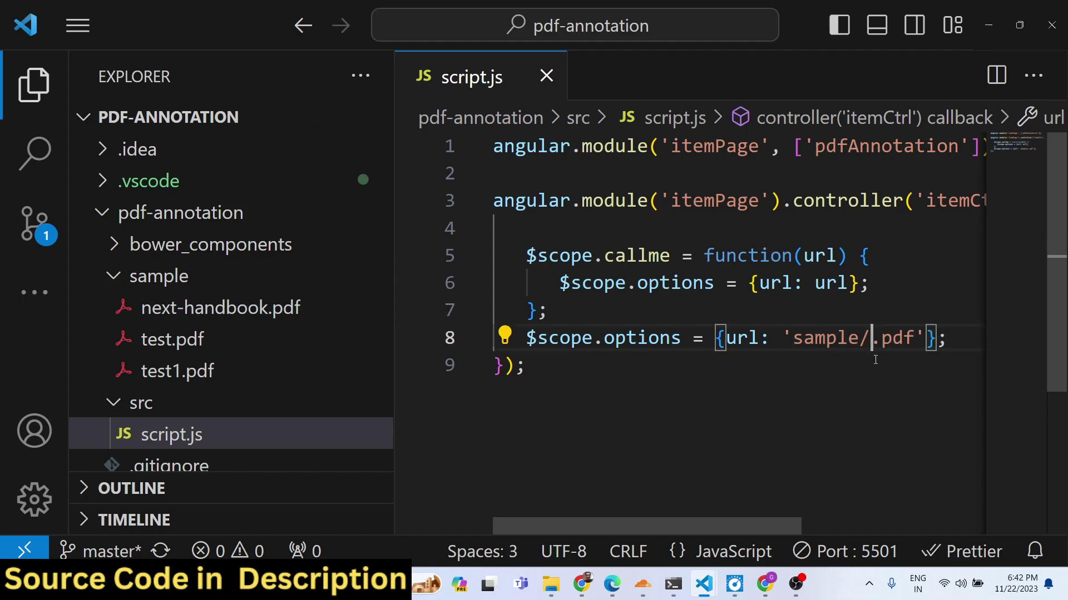
{"action": "type", "text": "next"}
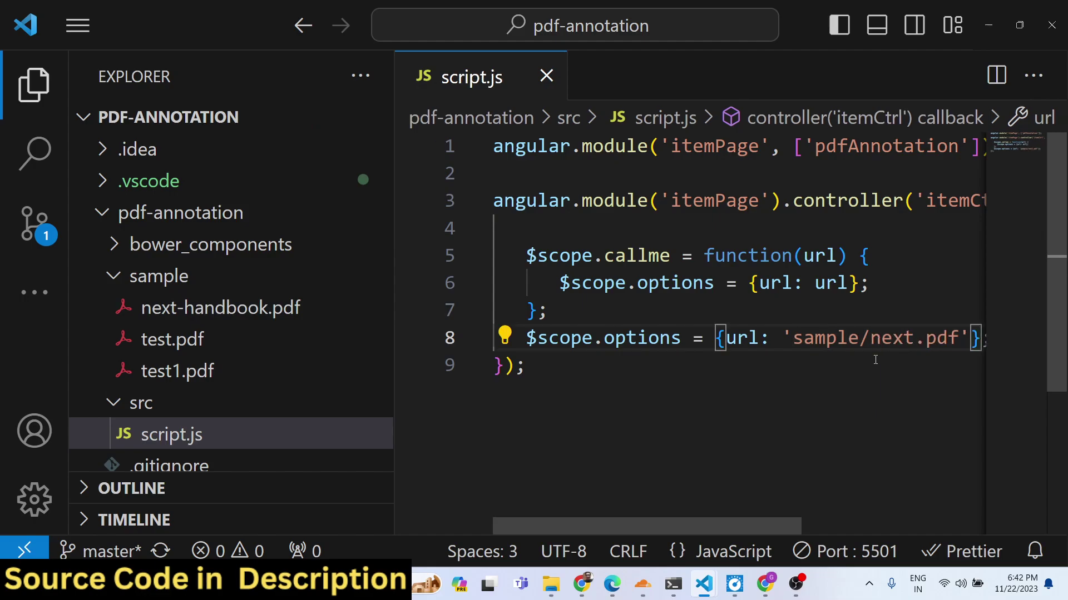
{"action": "type", "text": "-handboo"}
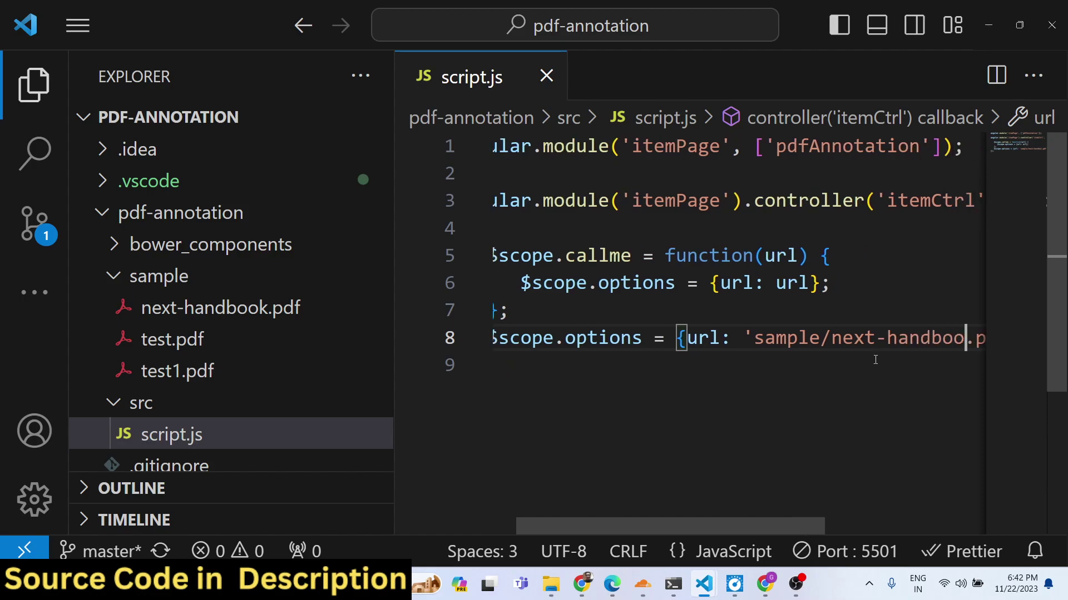
{"action": "type", "text": "k"}
{"action": "scroll", "coordinate": [239, 378], "scroll_direction": "down", "scroll_amount": 2}
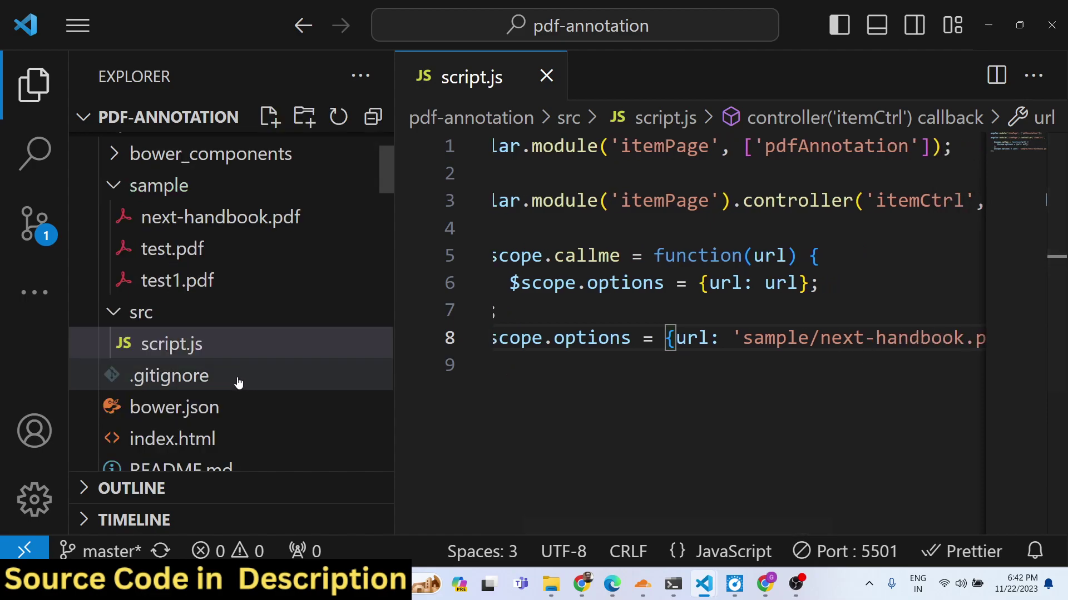
{"action": "scroll", "coordinate": [195, 343], "scroll_direction": "down", "scroll_amount": 3}
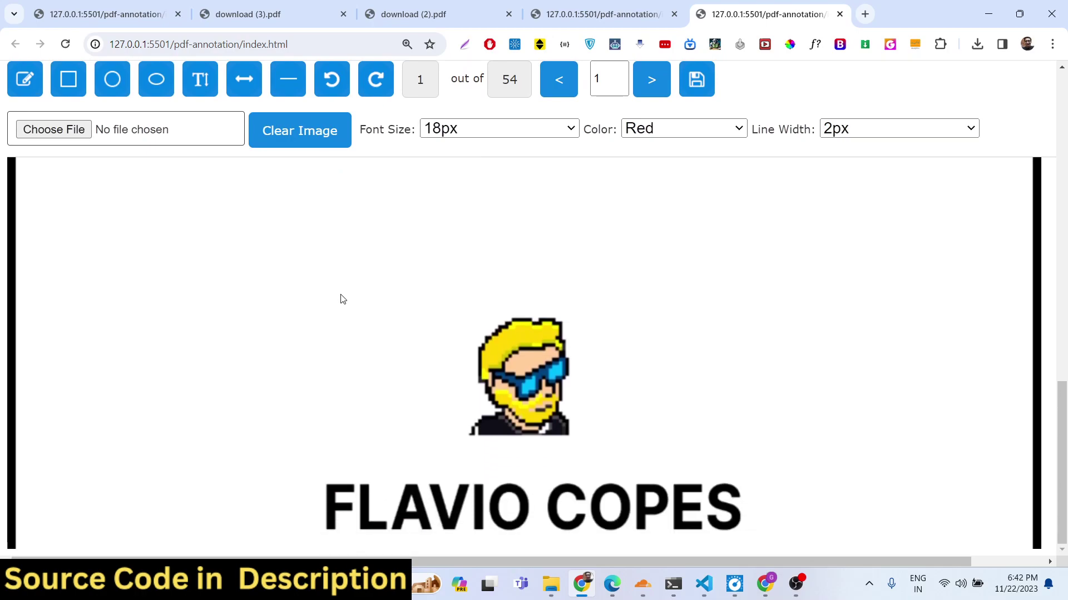
- Page forward through the handbook to page 7, the Prefetching section
{"action": "scroll", "coordinate": [341, 297], "scroll_direction": "up", "scroll_amount": 10}
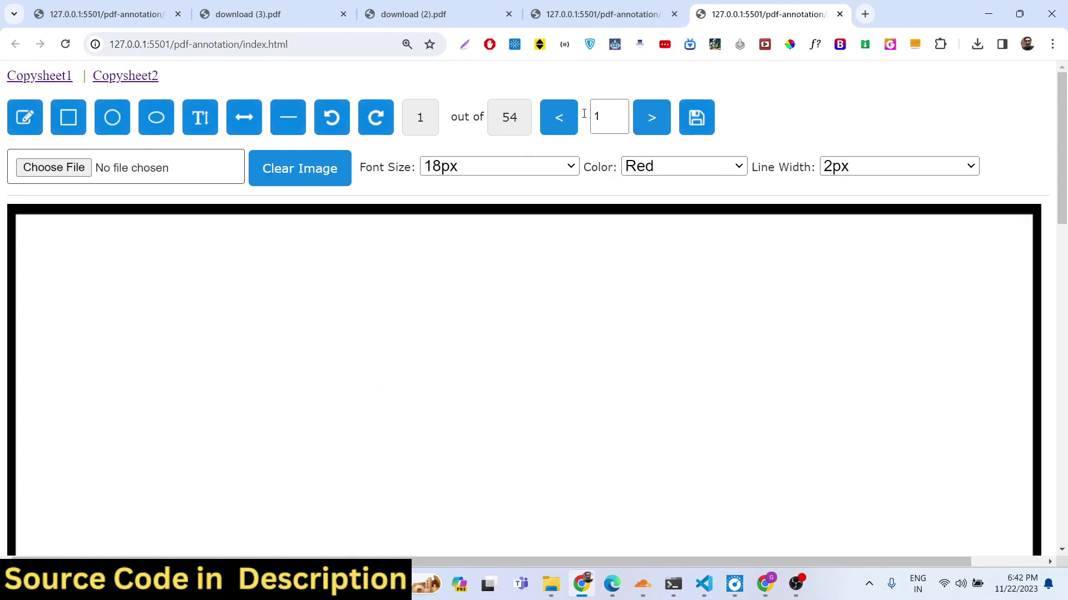
{"action": "left_click", "coordinate": [654, 124]}
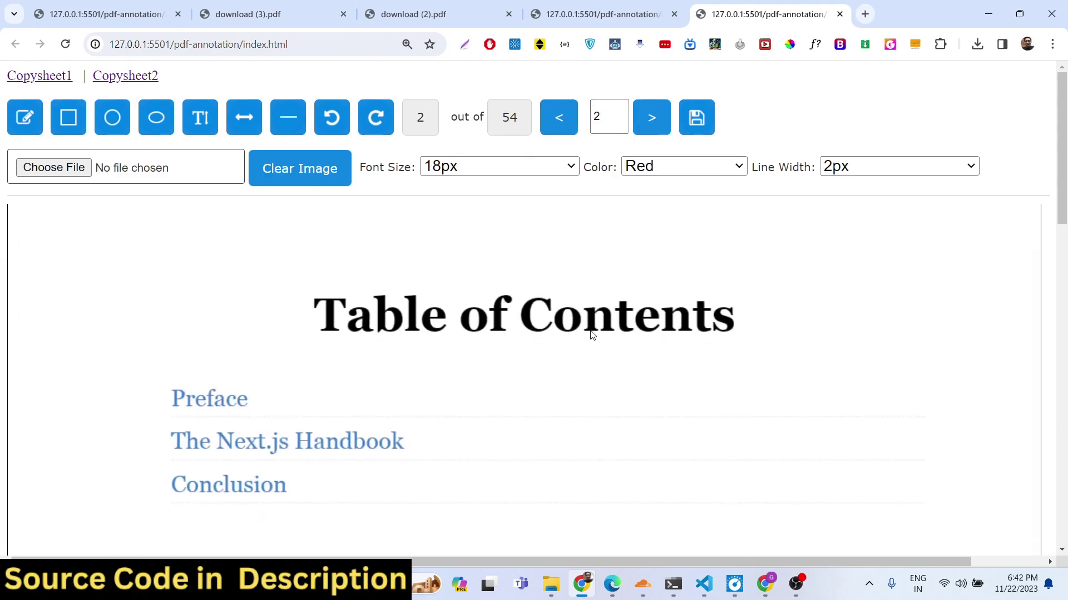
{"action": "left_click", "coordinate": [647, 119]}
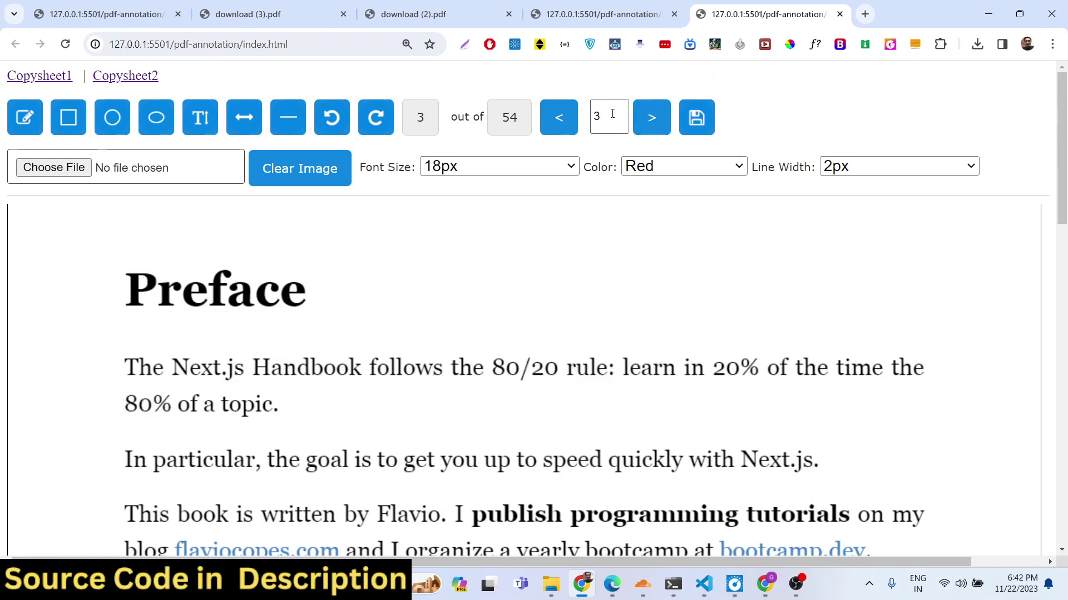
{"action": "double_click", "coordinate": [648, 116]}
{"action": "scroll", "coordinate": [526, 258], "scroll_direction": "down", "scroll_amount": 1}
{"action": "scroll", "coordinate": [526, 259], "scroll_direction": "up", "scroll_amount": 1}
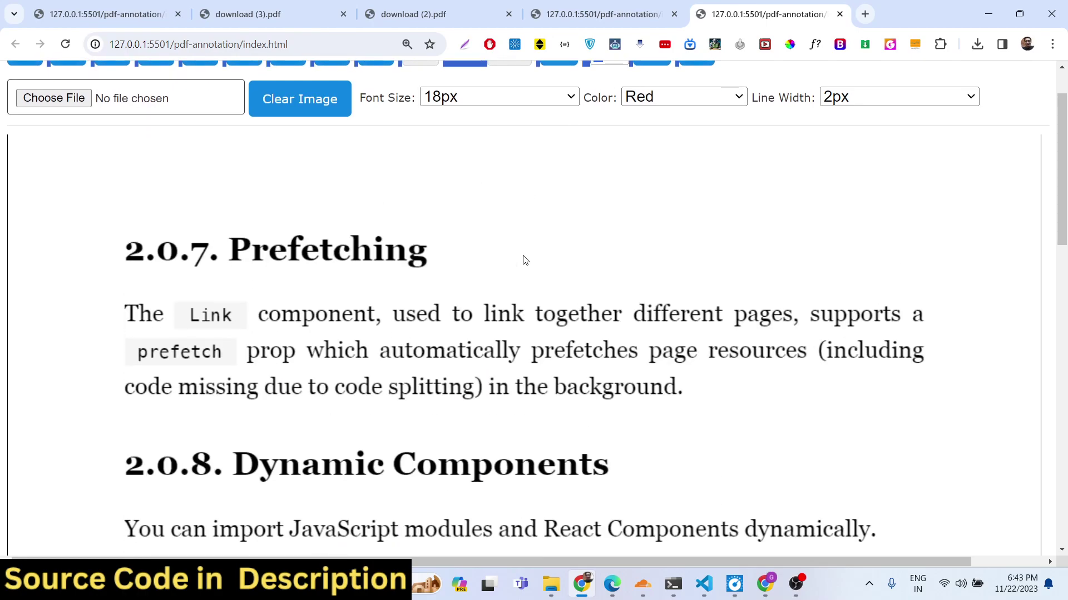
- Underline the 2.0.7. Prefetching heading and three phrases in red, then save the PDF
{"action": "left_click", "coordinate": [35, 121]}
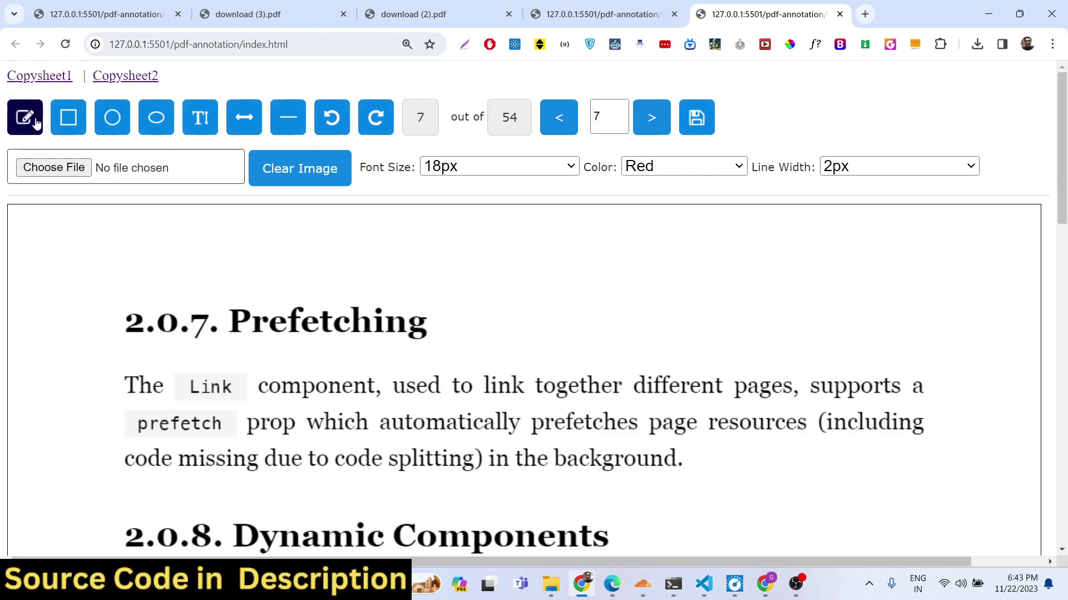
{"action": "left_click_drag", "start_coordinate": [144, 346], "coordinate": [386, 352]}
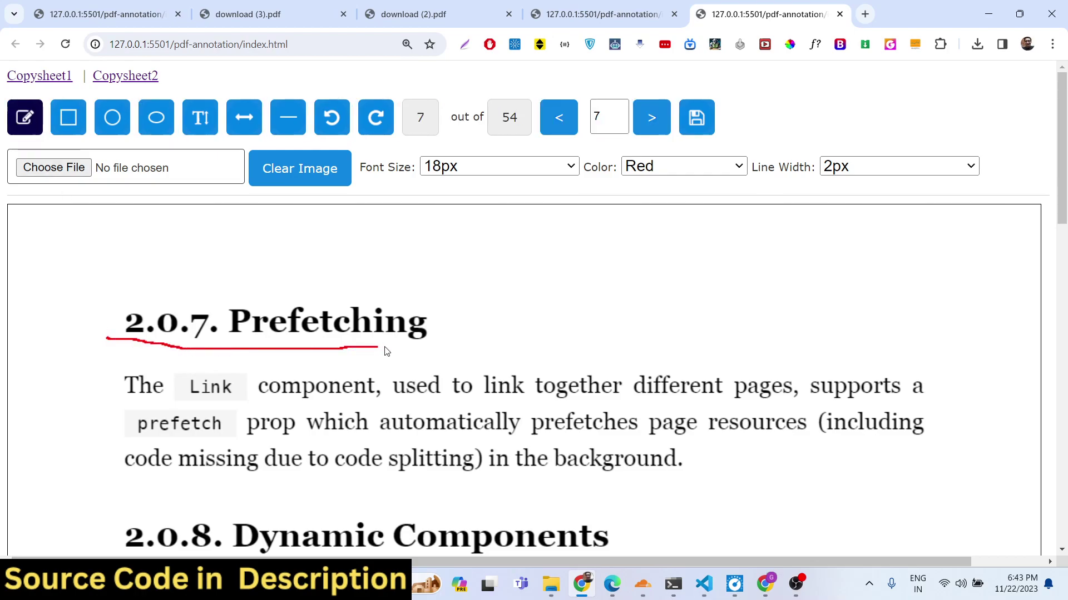
{"action": "left_click_drag", "start_coordinate": [429, 300], "coordinate": [426, 293]}
{"action": "left_click_drag", "start_coordinate": [222, 402], "coordinate": [664, 404]}
{"action": "left_click_drag", "start_coordinate": [500, 435], "coordinate": [679, 433]}
{"action": "left_click_drag", "start_coordinate": [517, 469], "coordinate": [745, 470]}
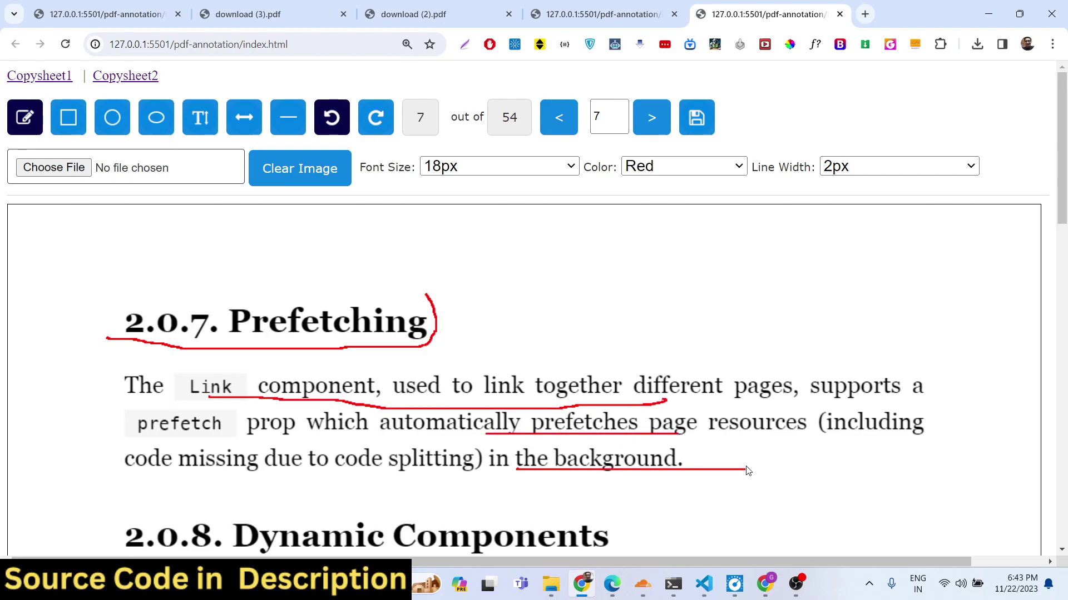
{"action": "left_click", "coordinate": [706, 127]}
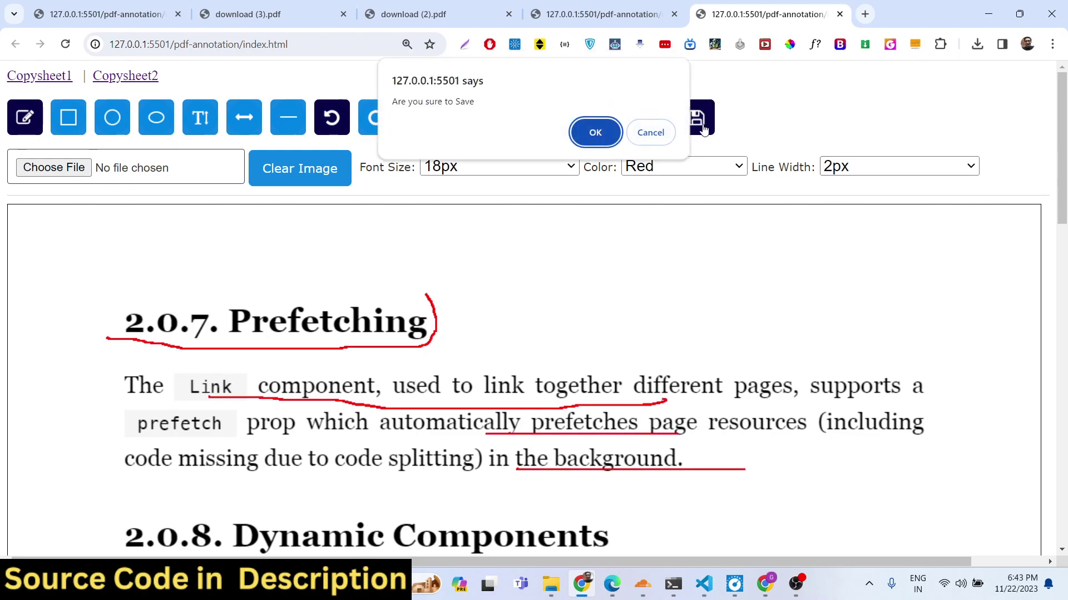
{"action": "left_click", "coordinate": [595, 133]}
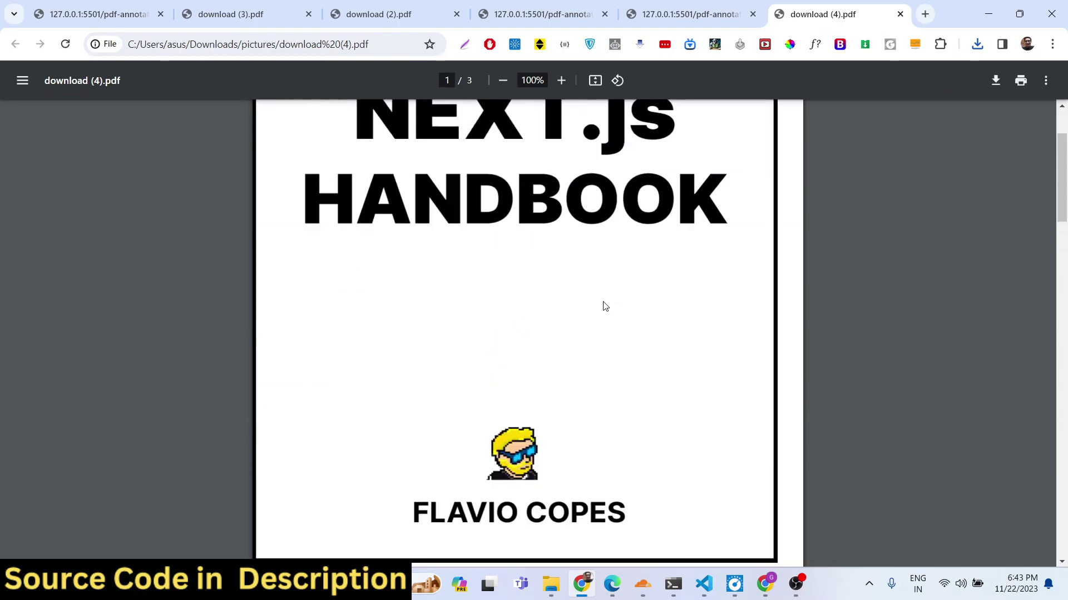
- On the handbook cover, underline NEXT.js and circle the title in red, then save as download (5).pdf
{"action": "scroll", "coordinate": [605, 307], "scroll_direction": "up", "scroll_amount": 2}
{"action": "left_click", "coordinate": [537, 14]}
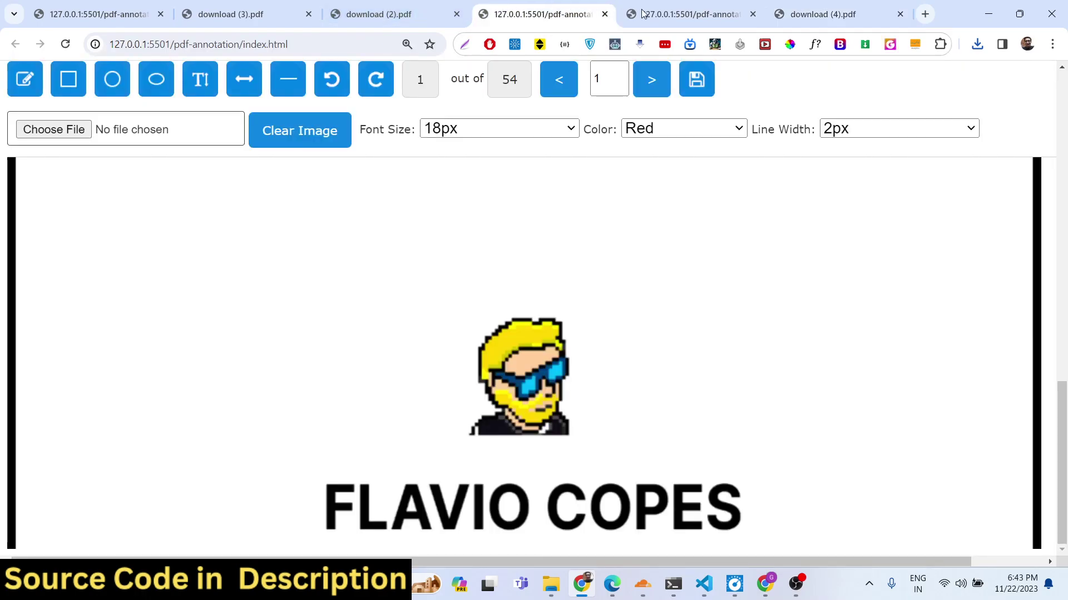
{"action": "scroll", "coordinate": [329, 226], "scroll_direction": "up", "scroll_amount": 6}
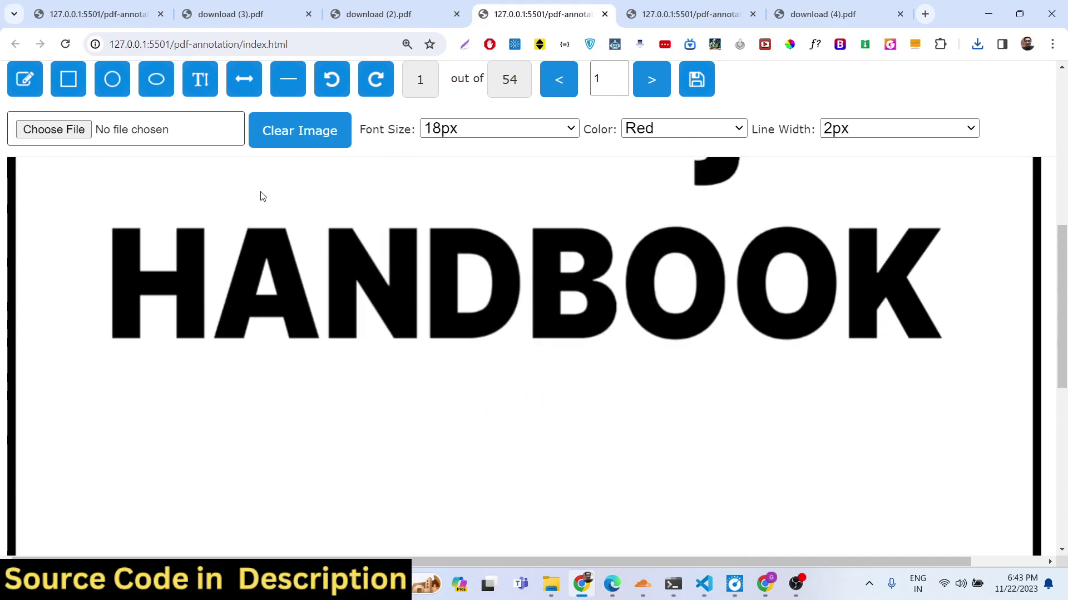
{"action": "scroll", "coordinate": [263, 196], "scroll_direction": "up", "scroll_amount": 4}
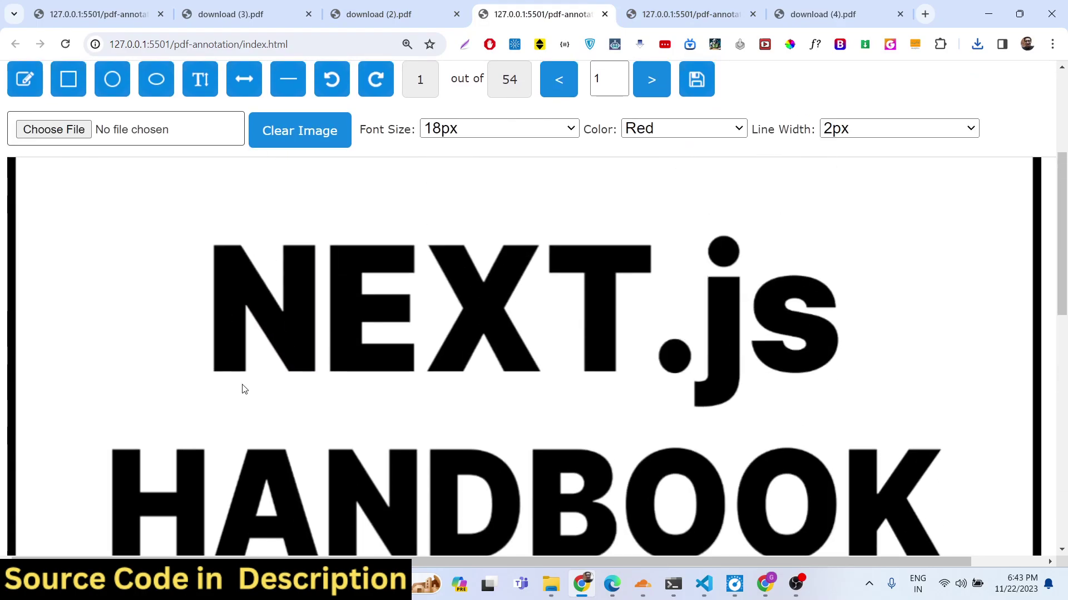
{"action": "left_click", "coordinate": [25, 79]}
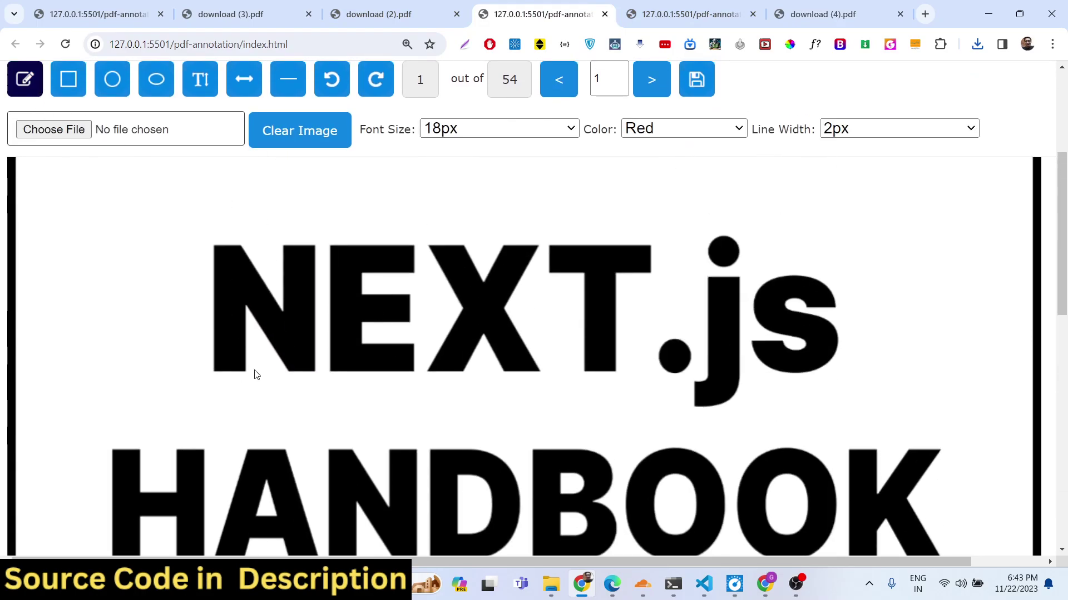
{"action": "left_click_drag", "start_coordinate": [227, 382], "coordinate": [855, 387]}
{"action": "scroll", "coordinate": [329, 471], "scroll_direction": "down", "scroll_amount": 1}
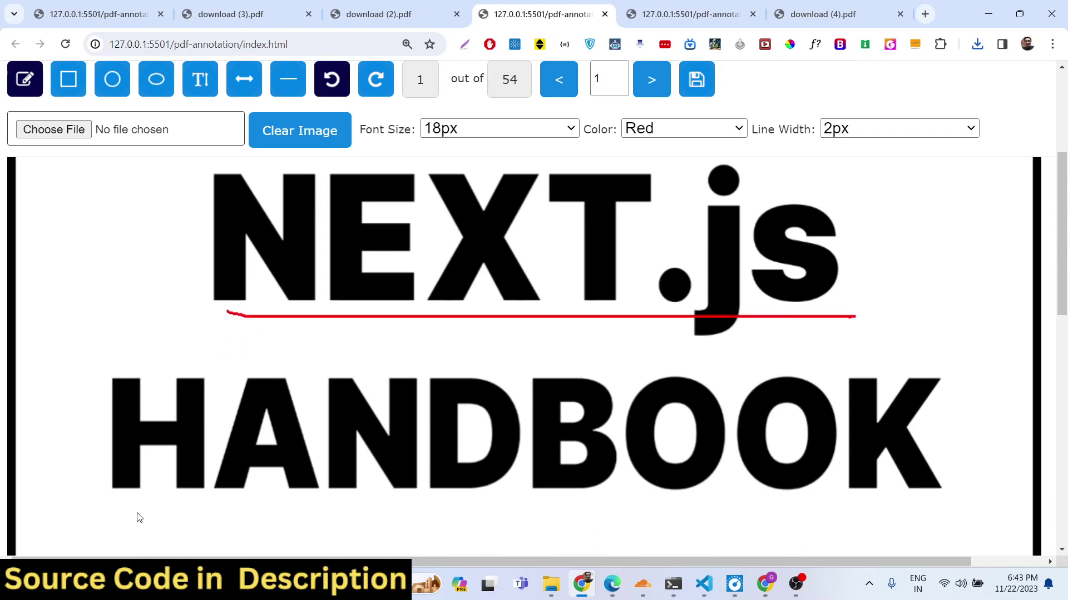
{"action": "mouse_move", "coordinate": [138, 515]}
{"action": "left_mouse_down"}
{"action": "mouse_move", "coordinate": [865, 516]}
{"action": "mouse_move", "coordinate": [913, 327]}
{"action": "mouse_move", "coordinate": [583, 176]}
{"action": "mouse_move", "coordinate": [126, 240]}
{"action": "mouse_move", "coordinate": [106, 490]}
{"action": "mouse_move", "coordinate": [176, 507]}
{"action": "left_mouse_up"}
{"action": "left_click", "coordinate": [695, 81]}
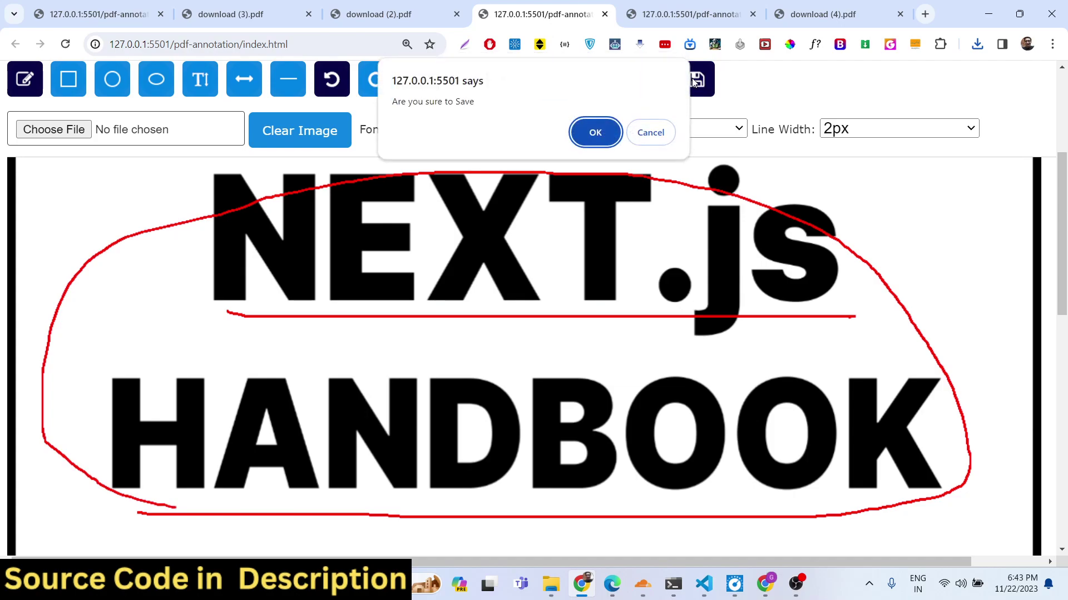
{"action": "left_click", "coordinate": [609, 133]}
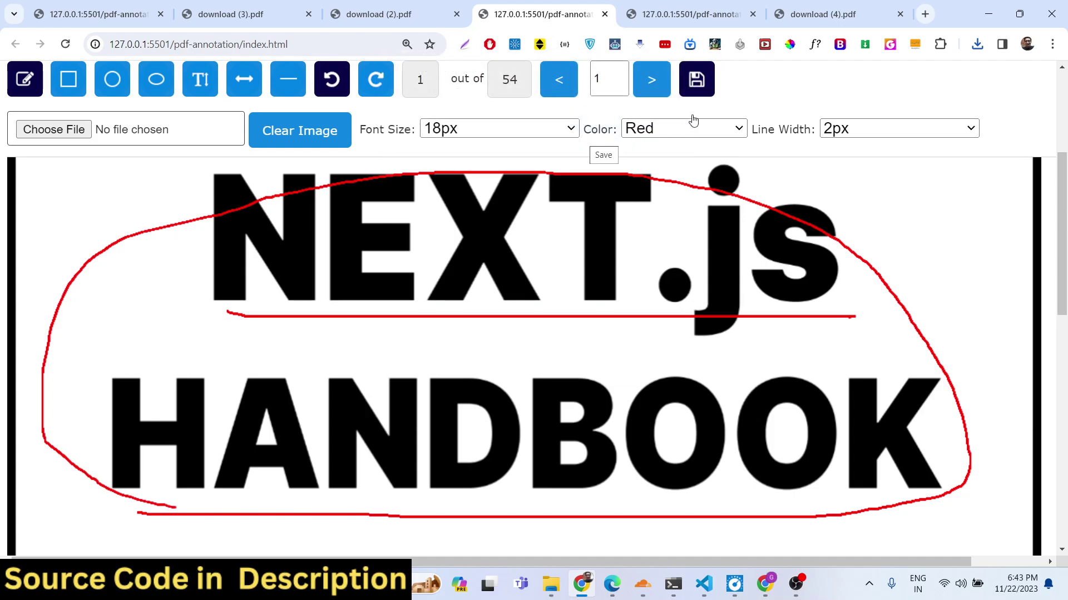
- Open download (5).pdf from recent downloads, scroll its red-marked cover, and return to the annotation app
{"action": "left_click", "coordinate": [977, 44]}
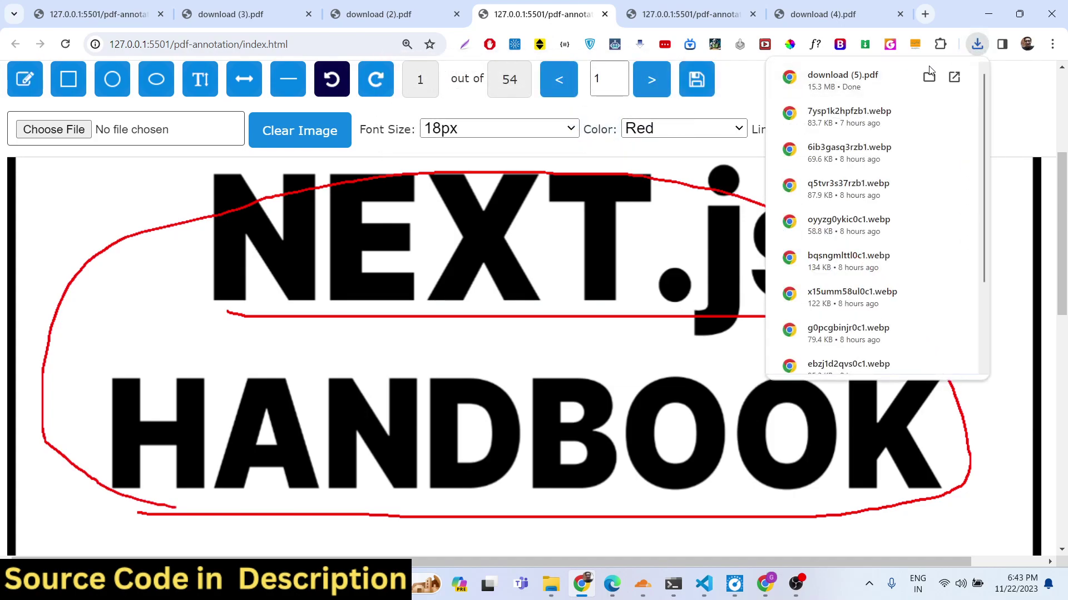
{"action": "left_click", "coordinate": [879, 78]}
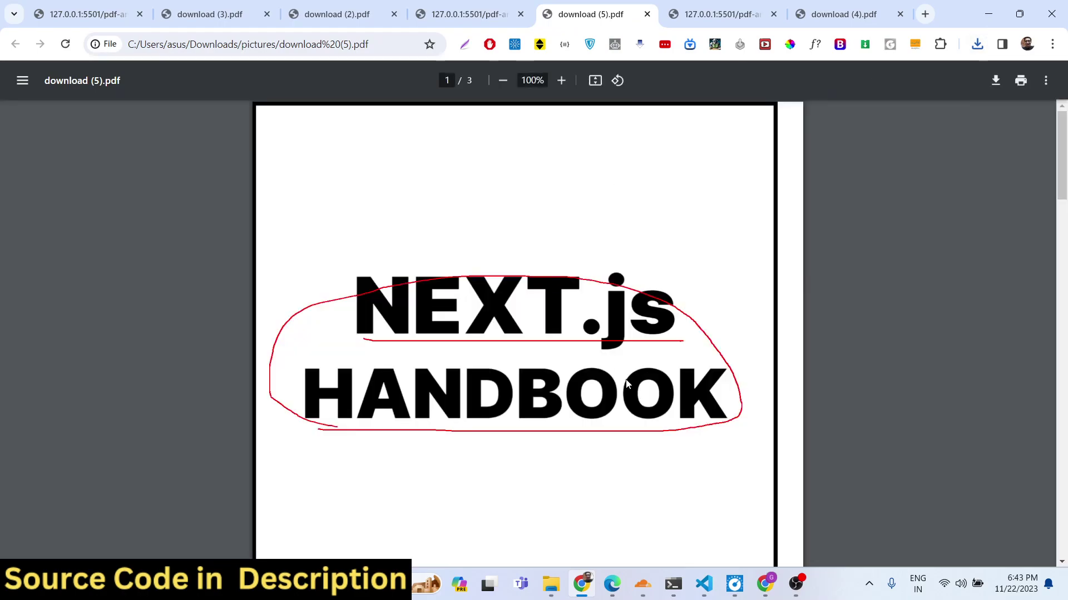
{"action": "scroll", "coordinate": [626, 384], "scroll_direction": "down", "scroll_amount": 10}
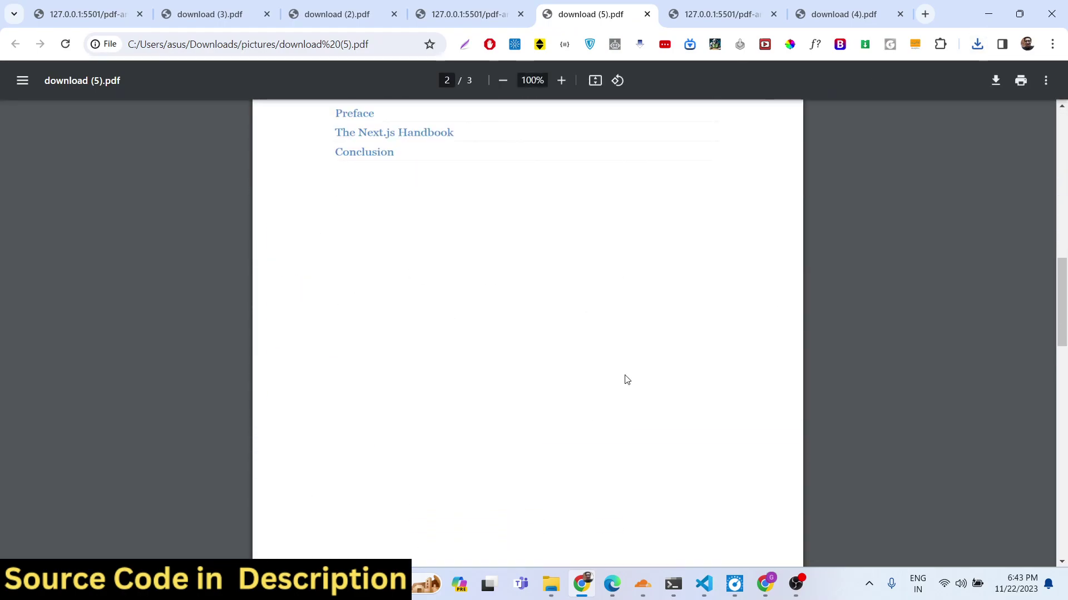
{"action": "scroll", "coordinate": [626, 380], "scroll_direction": "up", "scroll_amount": 10}
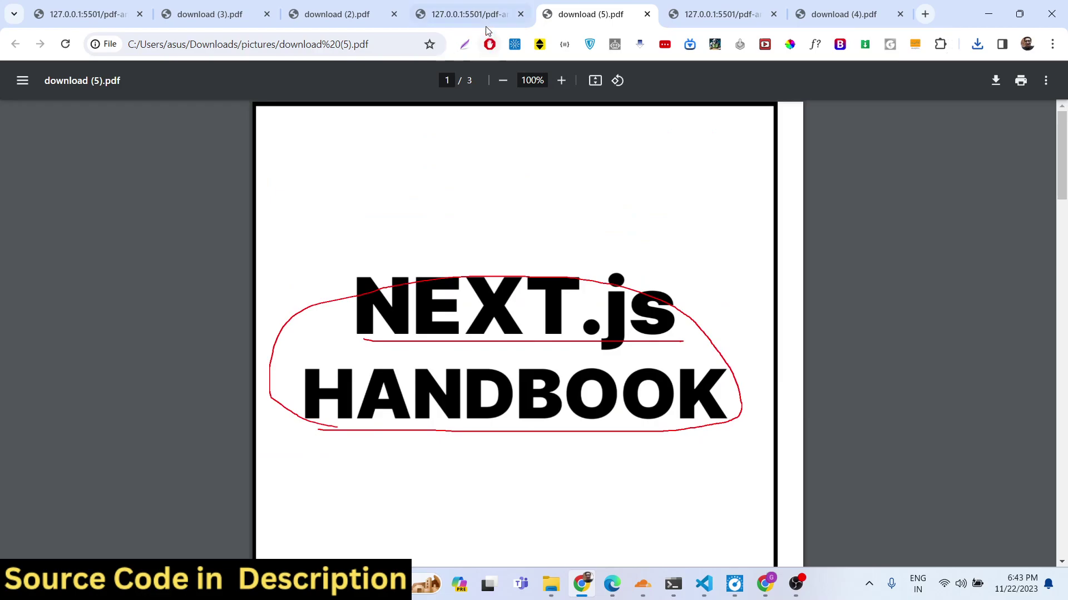
{"action": "left_click", "coordinate": [469, 14]}
{"action": "scroll", "coordinate": [419, 267], "scroll_direction": "up", "scroll_amount": 1}
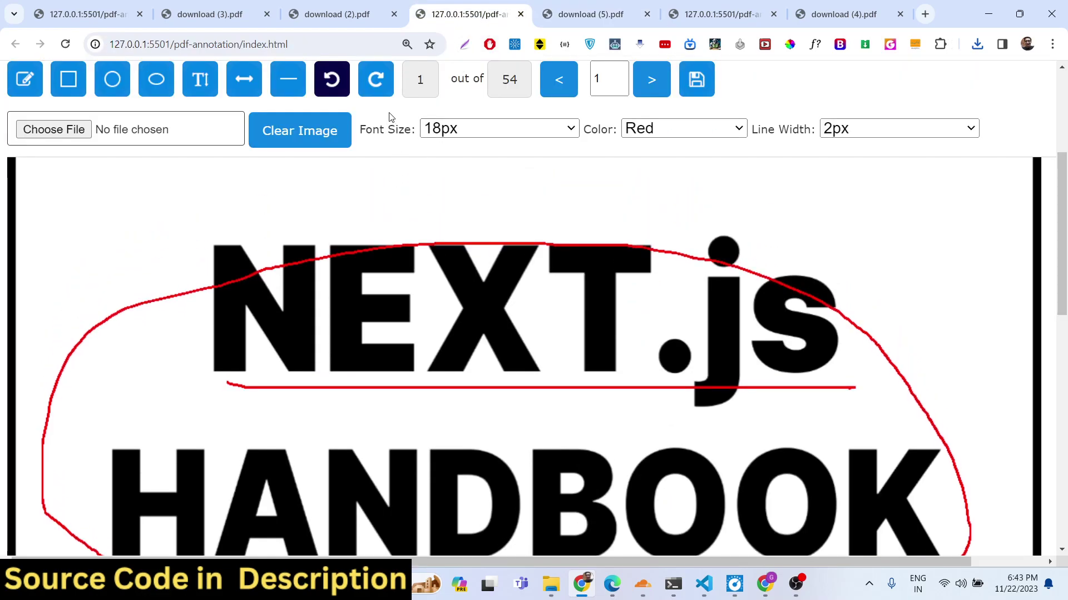